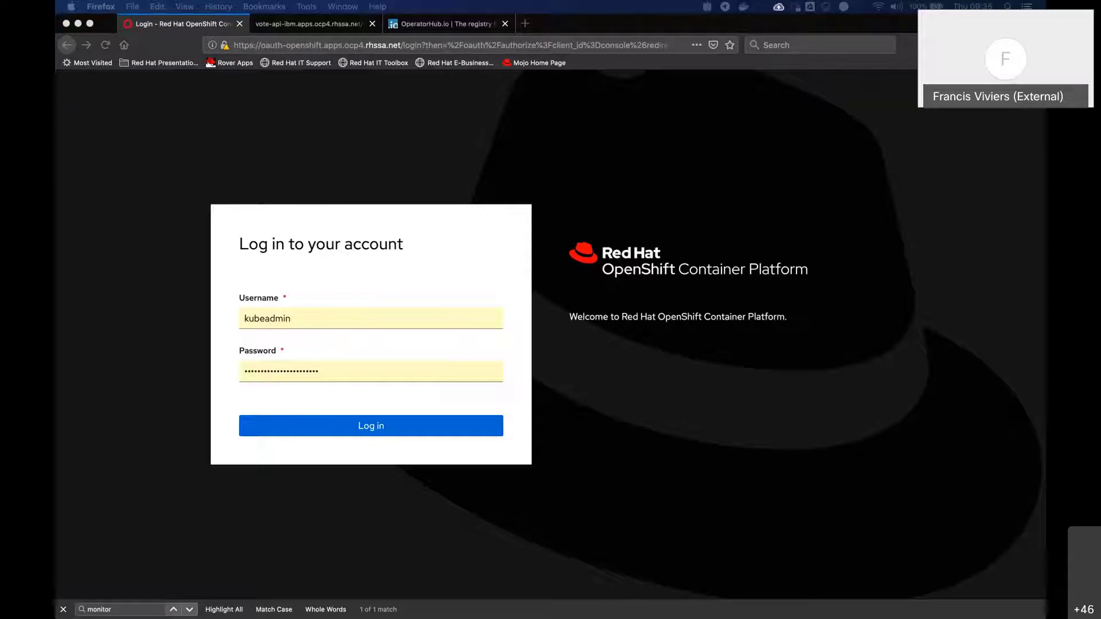
pyautogui.press('super+Tab')
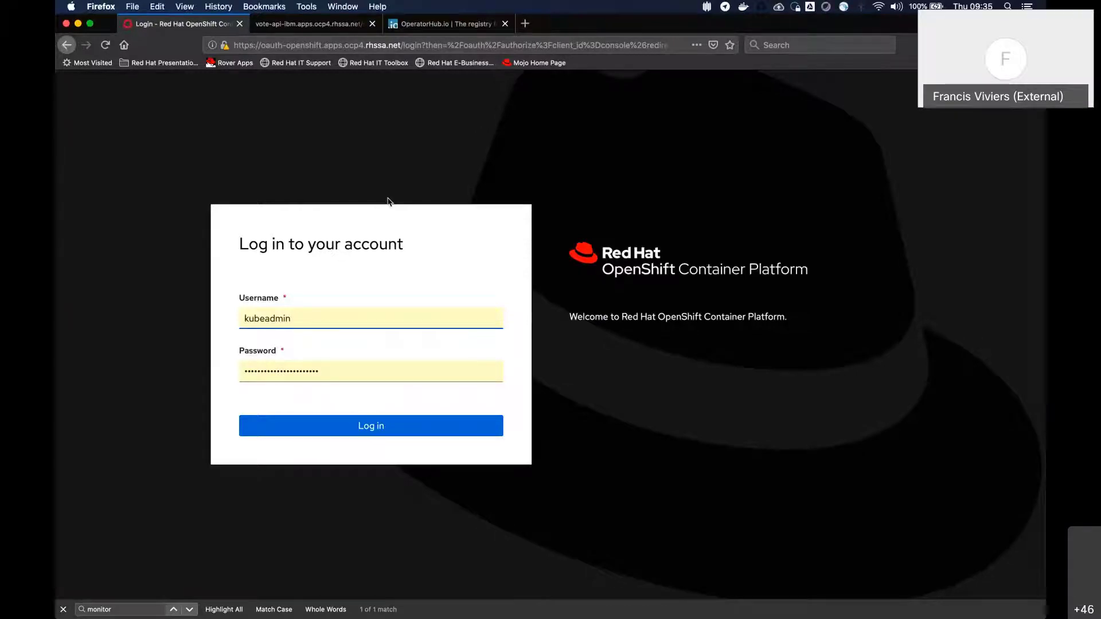
pyautogui.press('super+Tab')
pyautogui.click(287, 310)
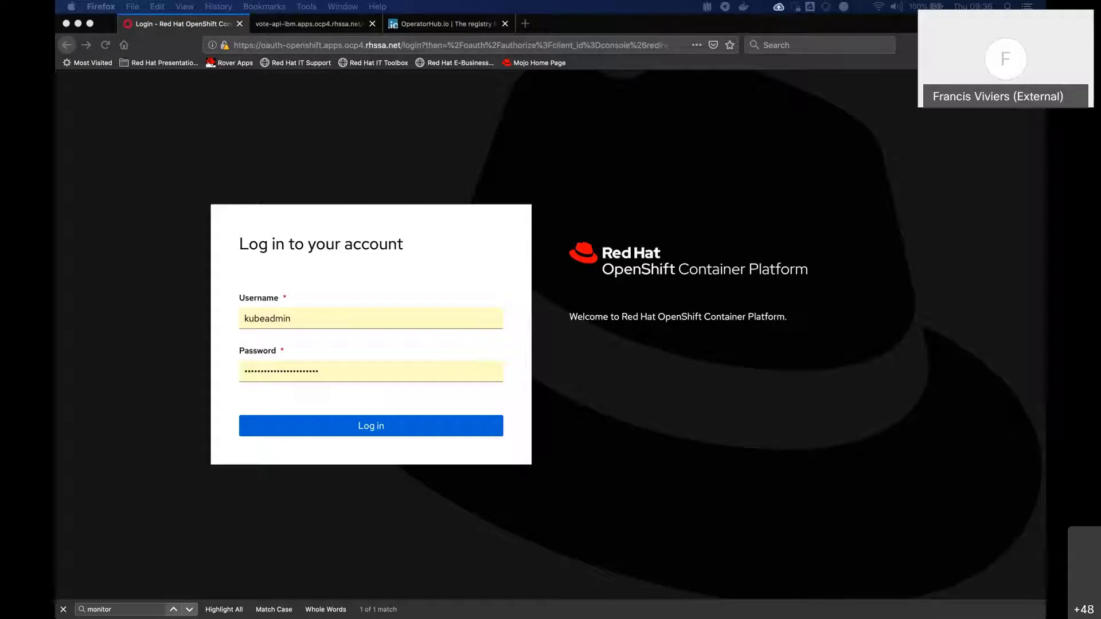
pyautogui.click(605, 316)
pyautogui.click(853, 383)
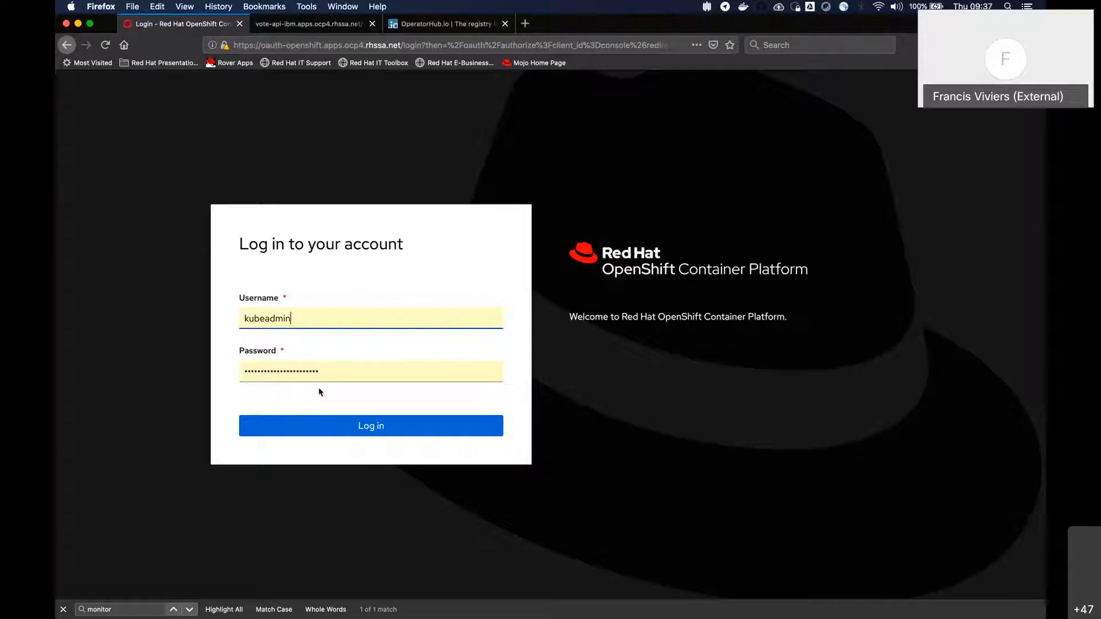
# Log in to the OpenShift console with the prefilled kubeadmin credentials and switch to the Developer perspective
pyautogui.click(370, 427)
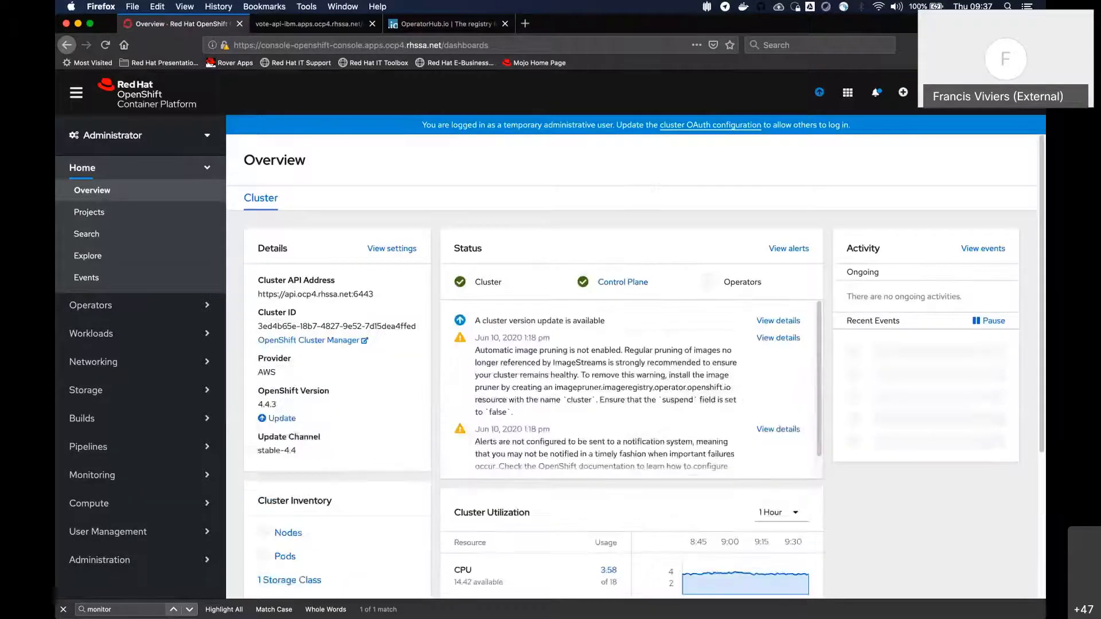
pyautogui.click(190, 138)
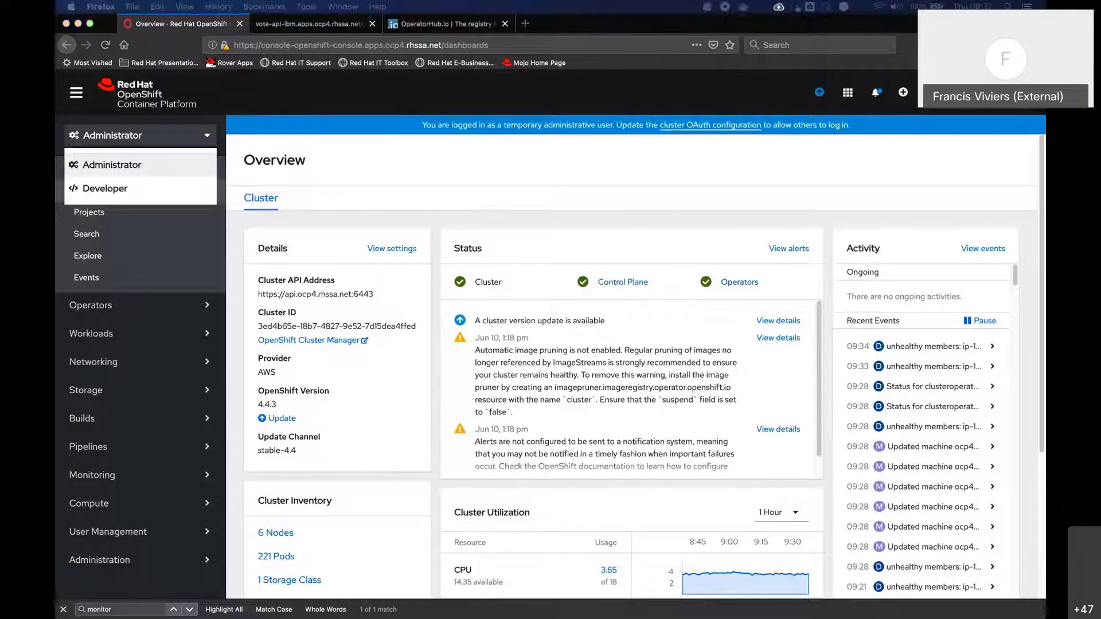
pyautogui.click(116, 194)
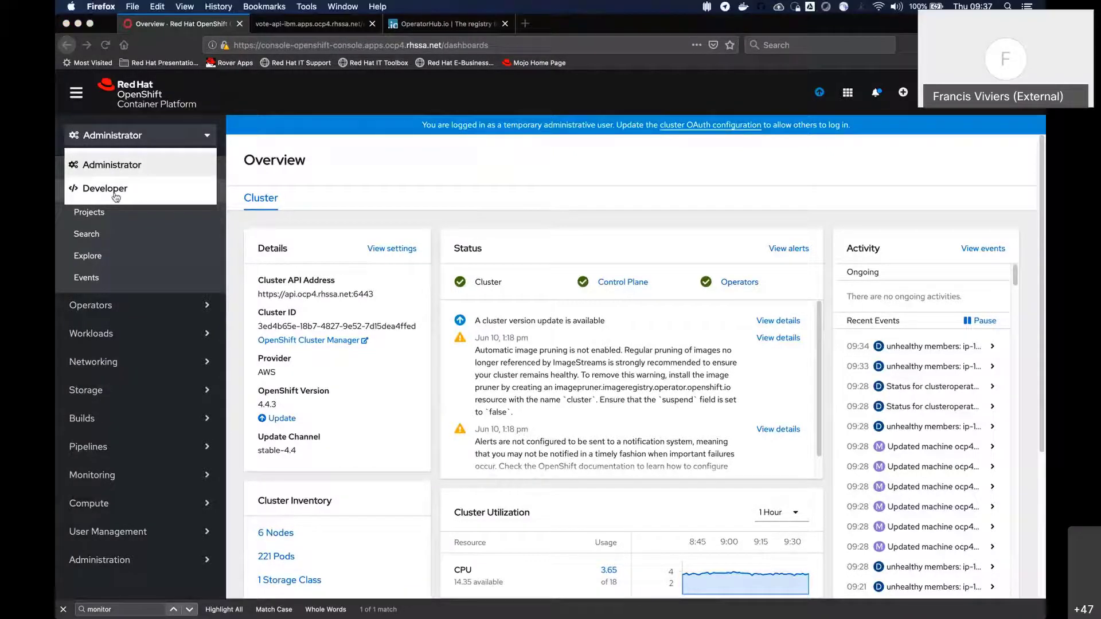
pyautogui.click(105, 197)
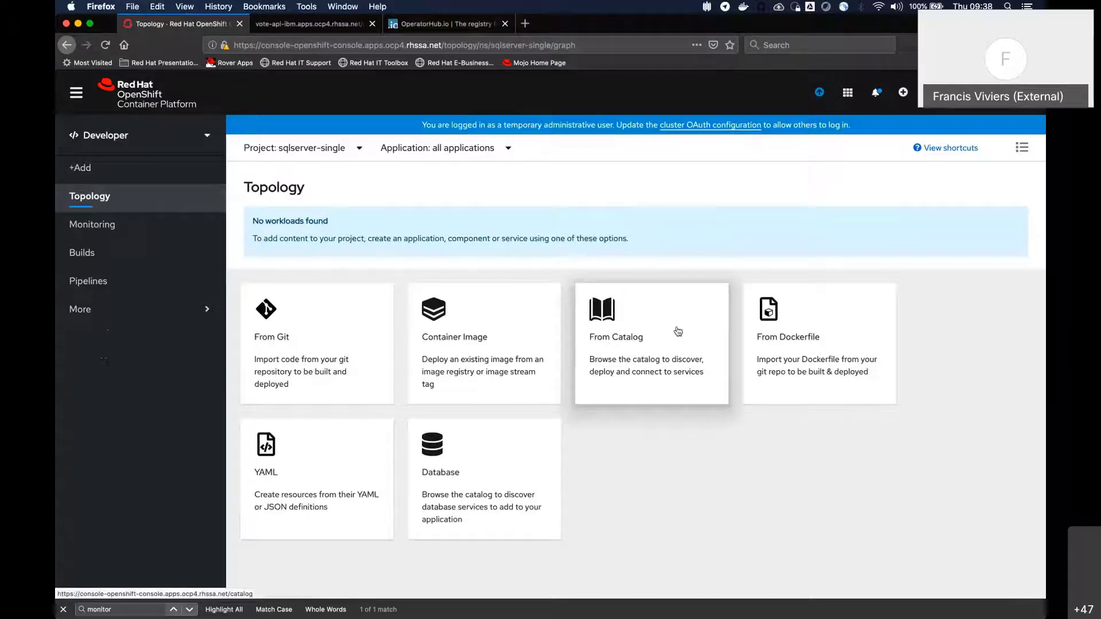
# Look over the Developer Catalog and the container image deployment form, and return to the Topology page
pyautogui.click(637, 326)
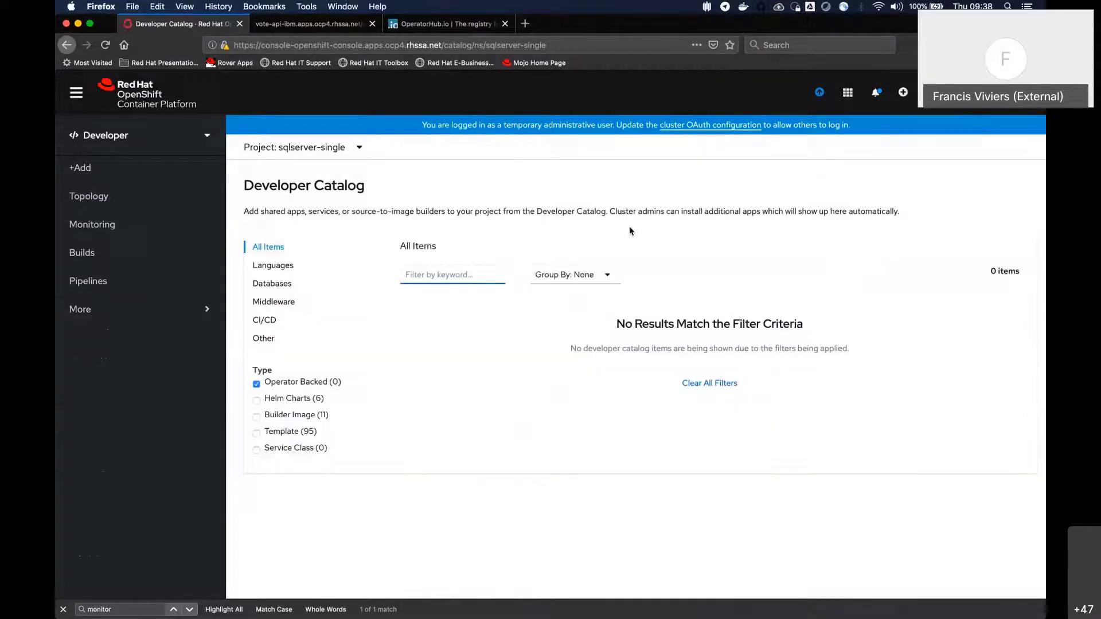
pyautogui.click(98, 201)
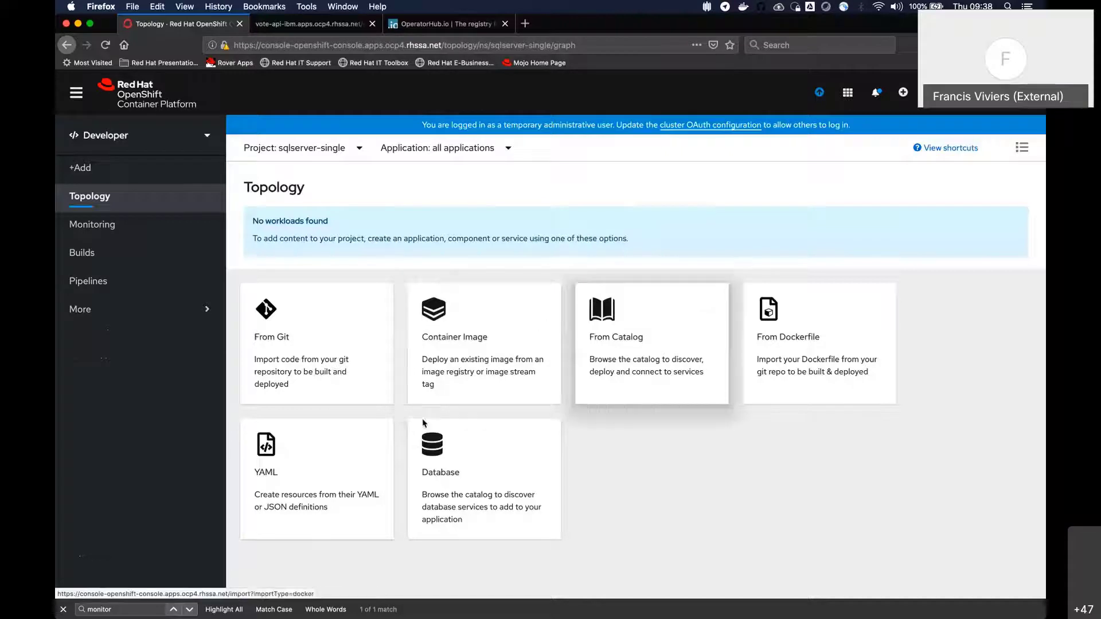
pyautogui.click(505, 355)
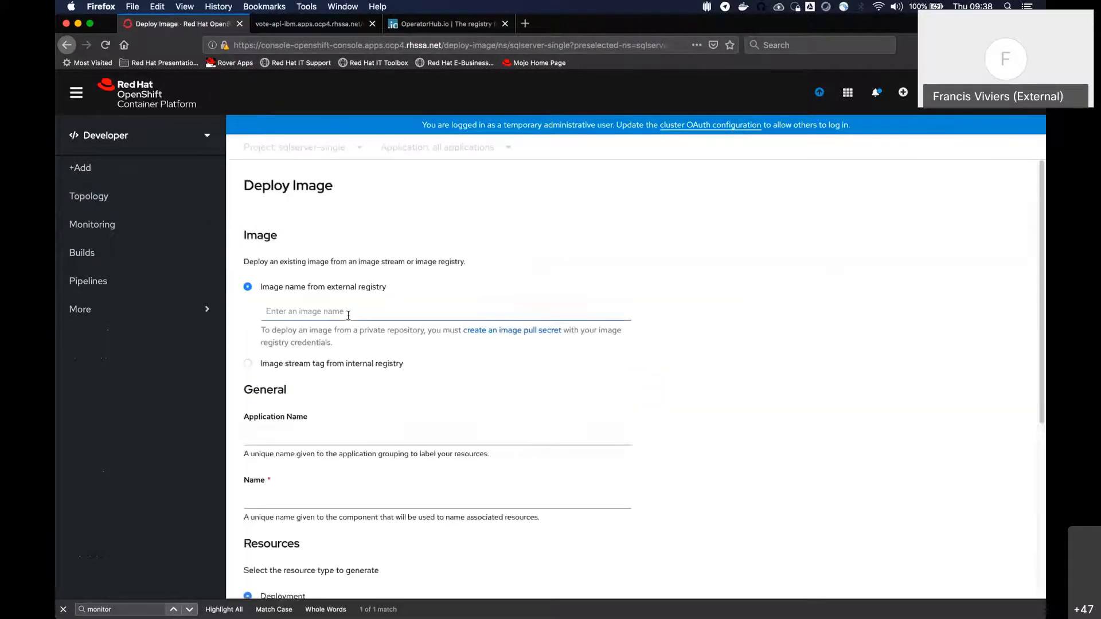
pyautogui.click(268, 312)
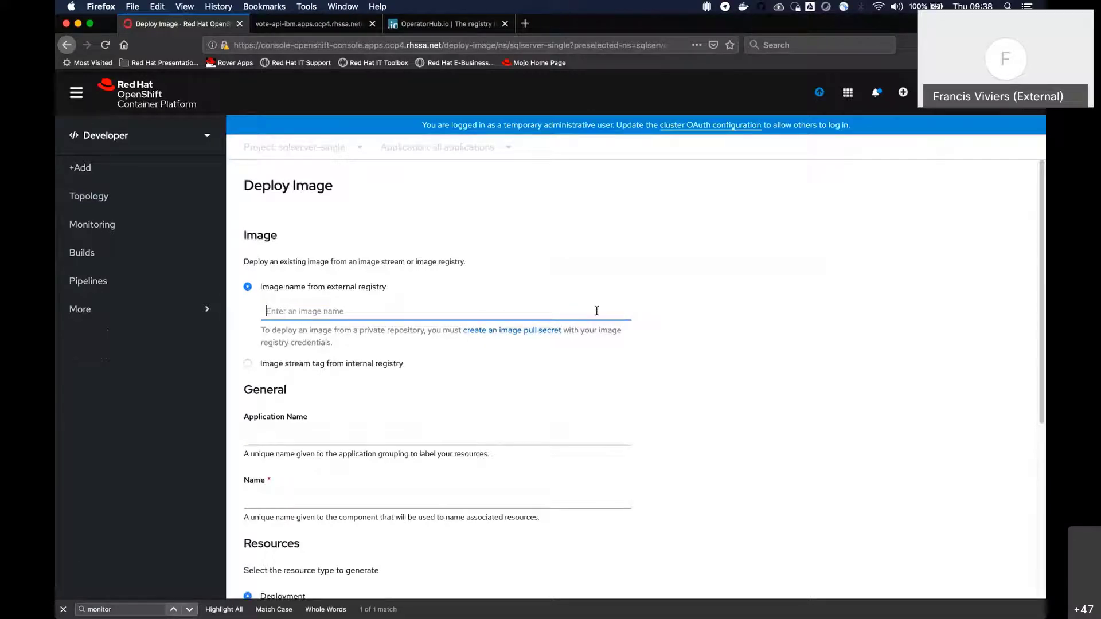
pyautogui.scroll(-5, 476, 368)
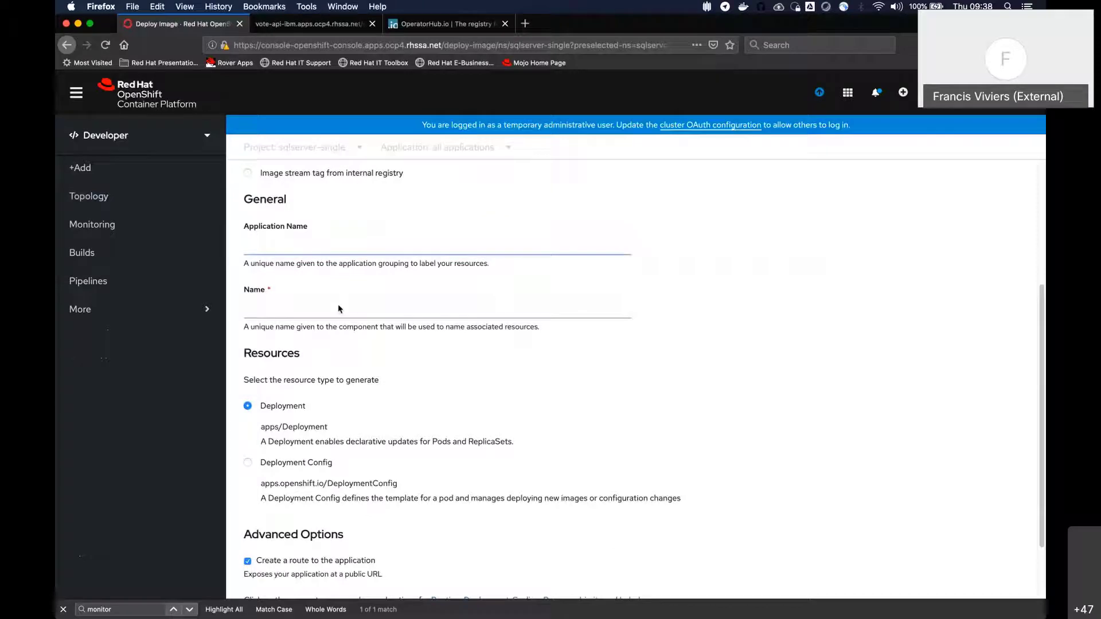
pyautogui.scroll(-3, 411, 382)
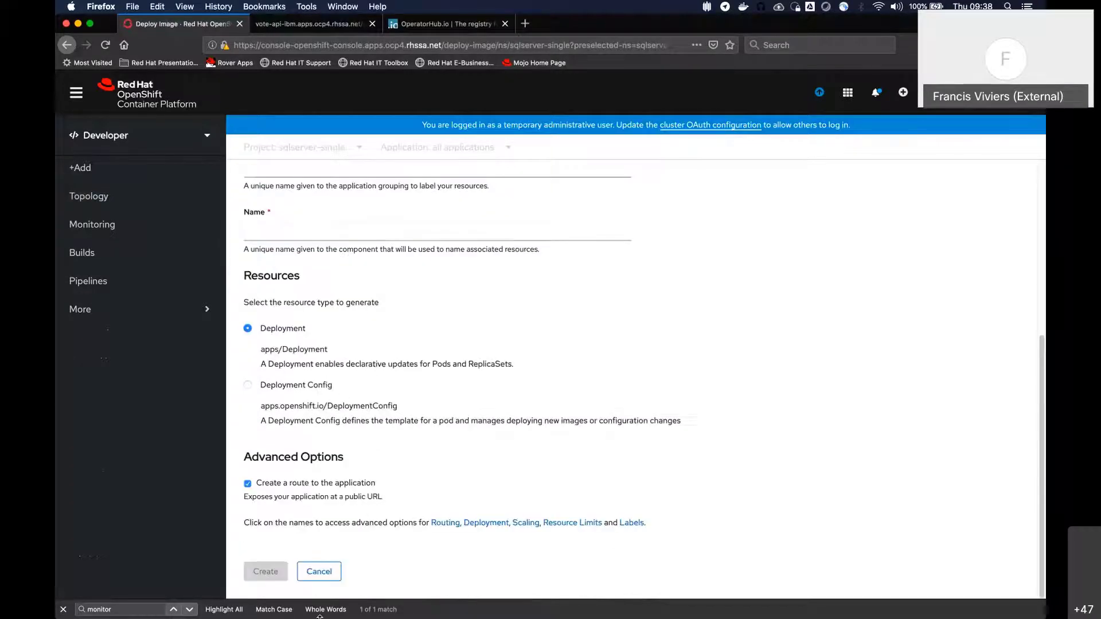
pyautogui.scroll(10, 411, 382)
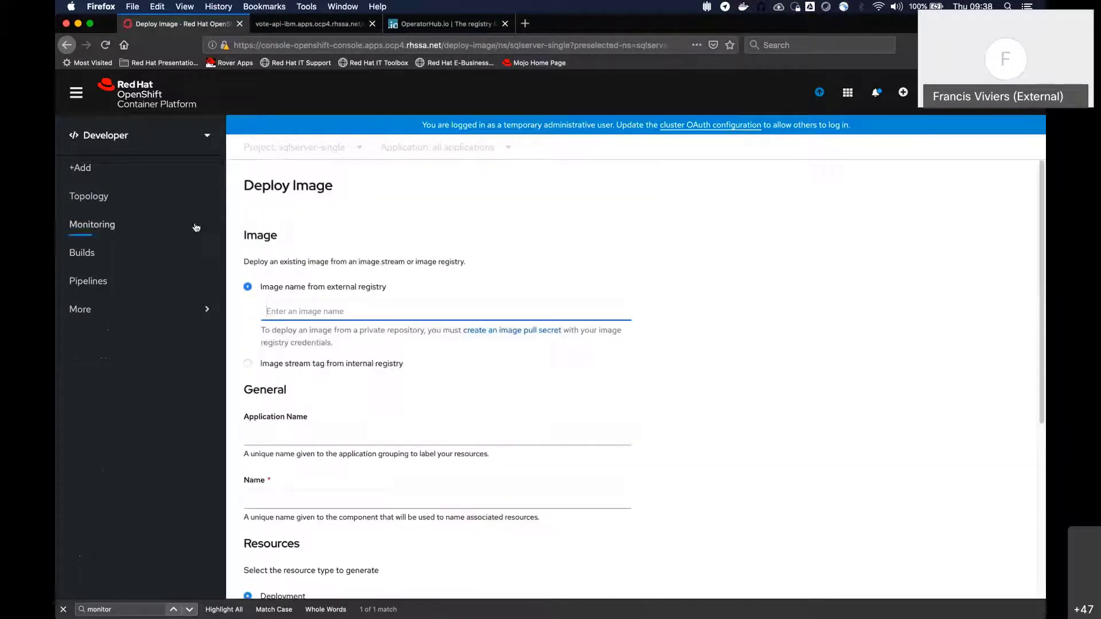
pyautogui.click(90, 198)
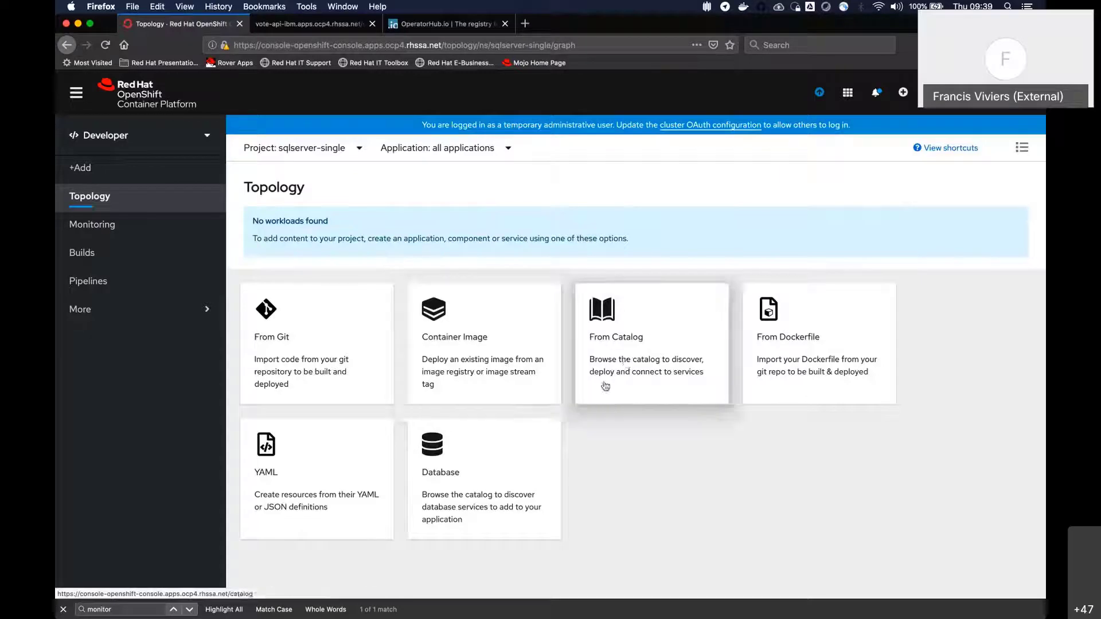
# Show the JavaScript language items in the Developer Catalog and clear the Operator Backed type filter
pyautogui.click(665, 337)
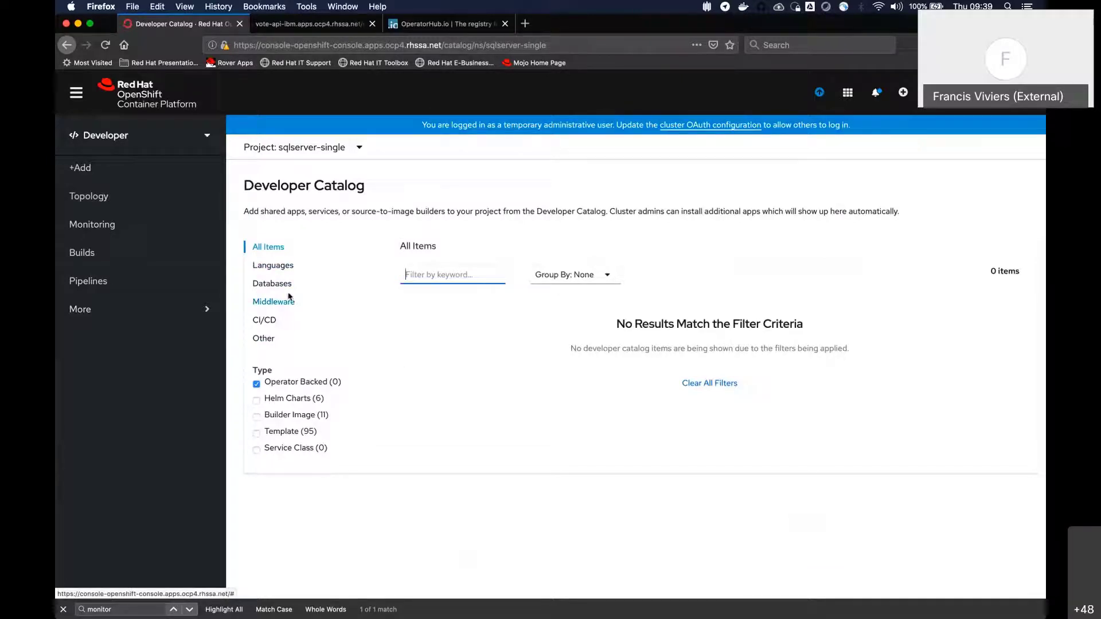
pyautogui.click(273, 266)
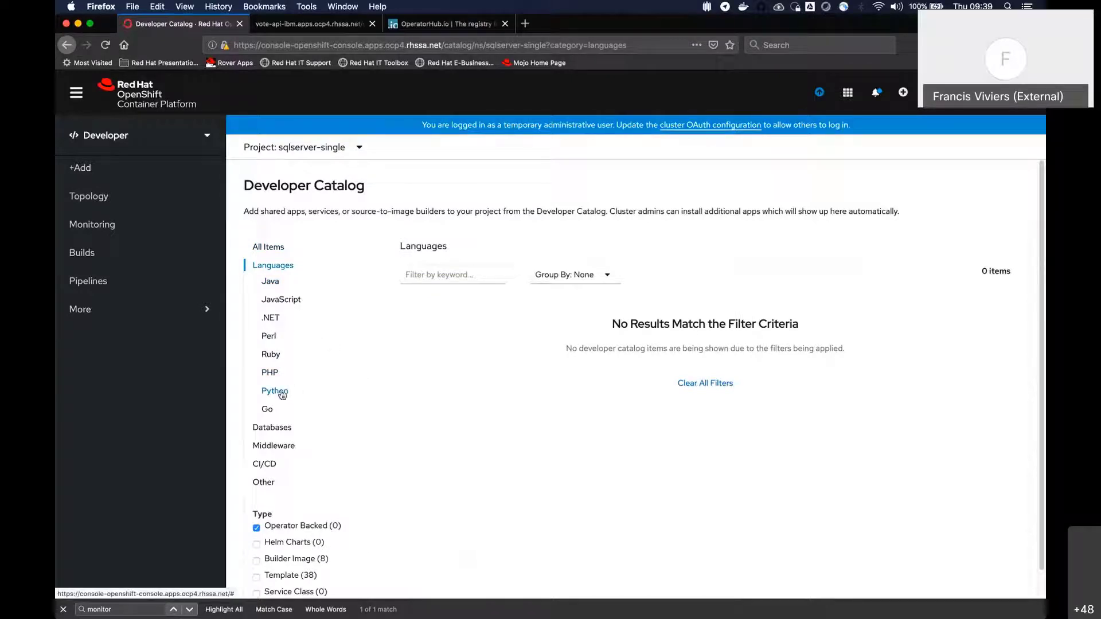
pyautogui.click(276, 299)
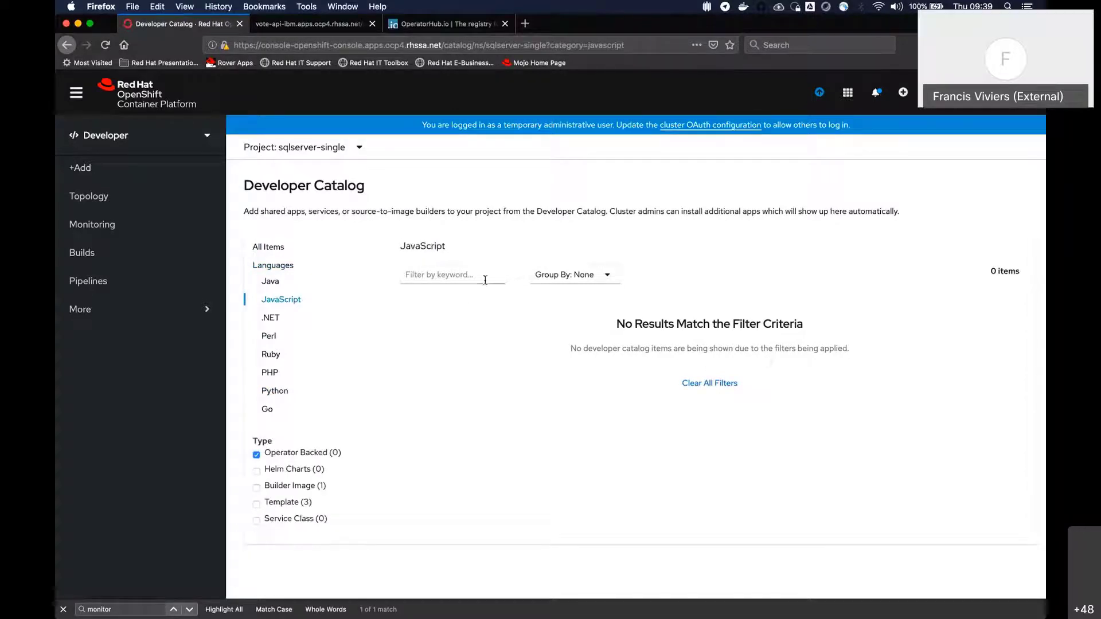
pyautogui.click(550, 277)
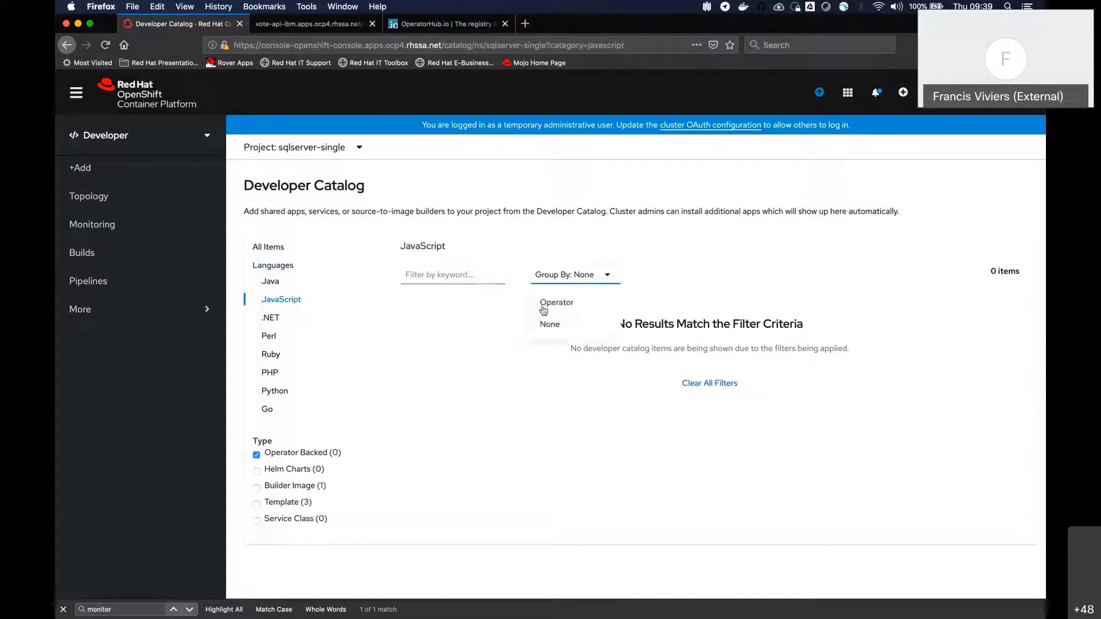
pyautogui.click(256, 454)
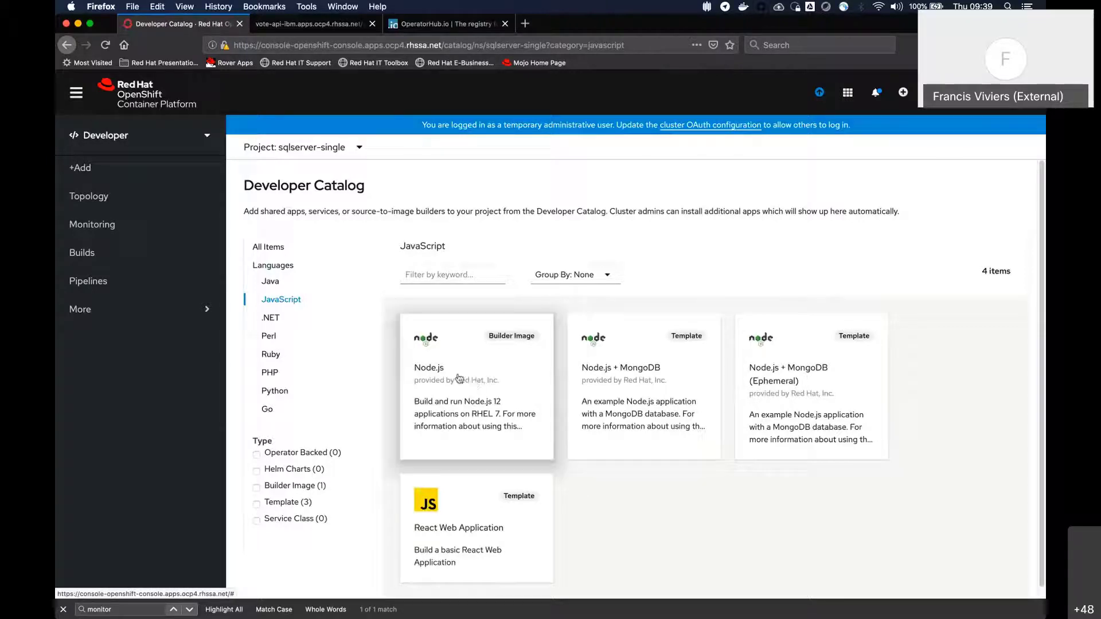
# Start creating a source-to-image application from the Node.js builder image in the catalog
pyautogui.click(467, 356)
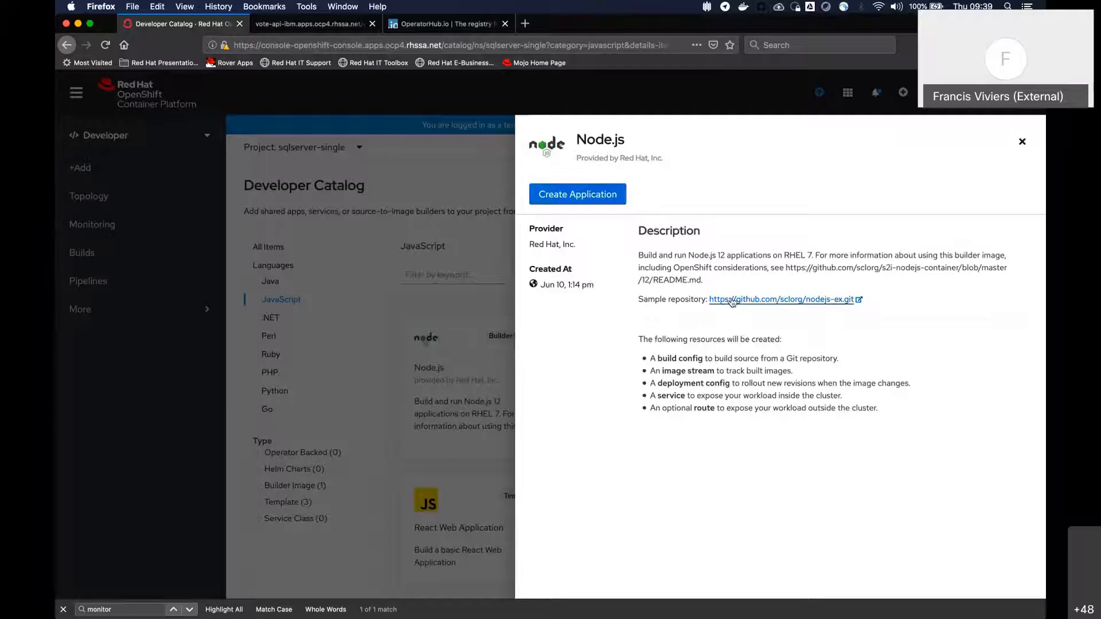
pyautogui.click(593, 207)
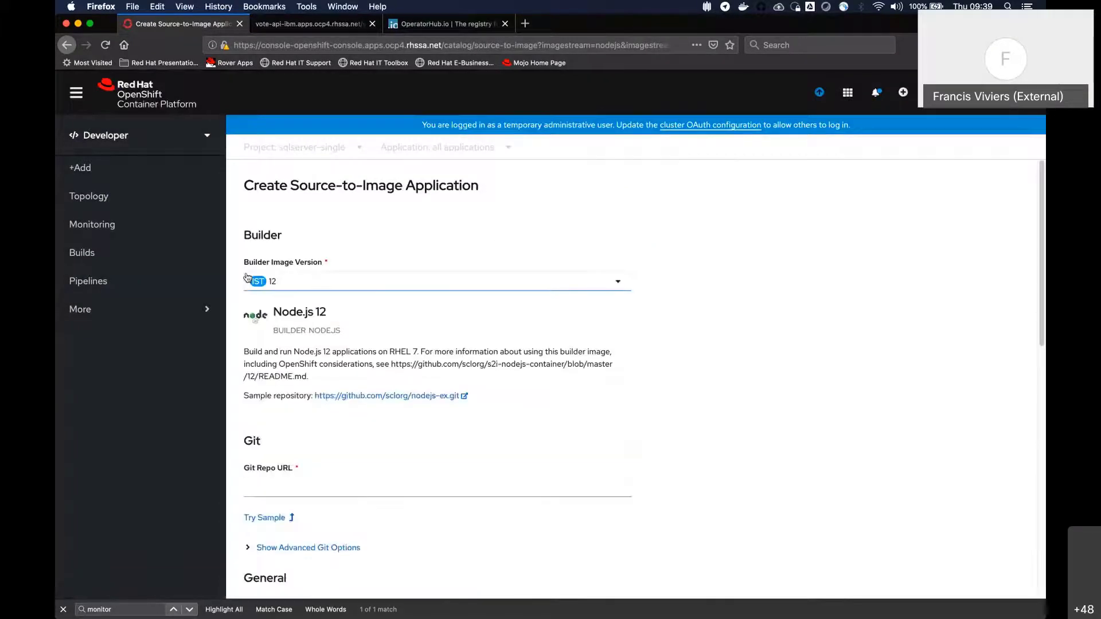
pyautogui.scroll(-2, 410, 257)
pyautogui.scroll(2, 372, 216)
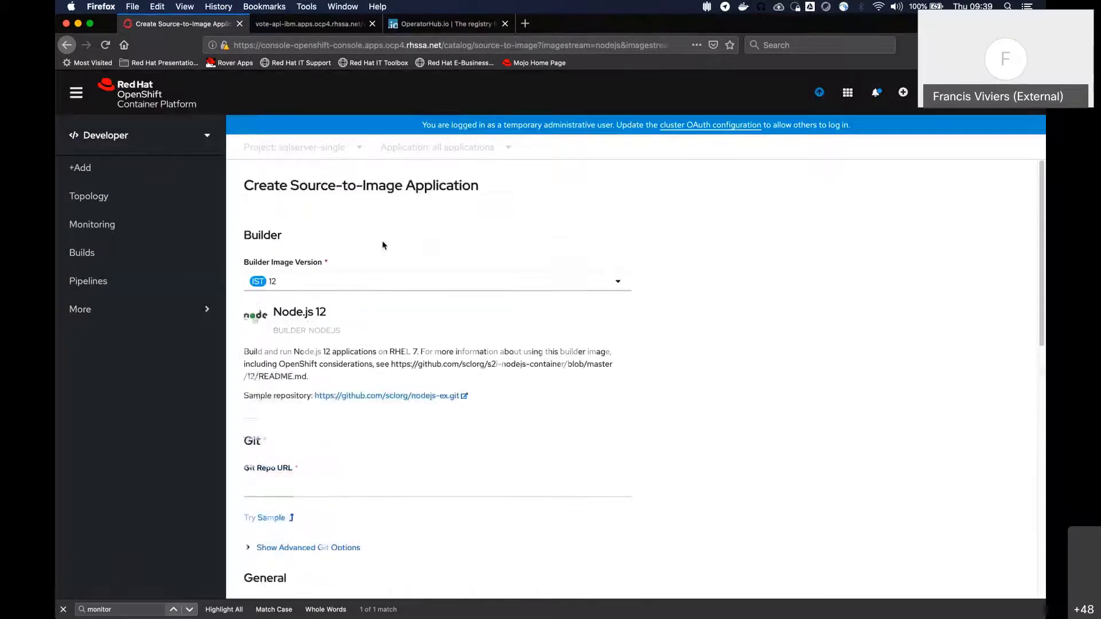
# Examine which versions are available for the Node.js builder image without choosing a different one
pyautogui.click(347, 281)
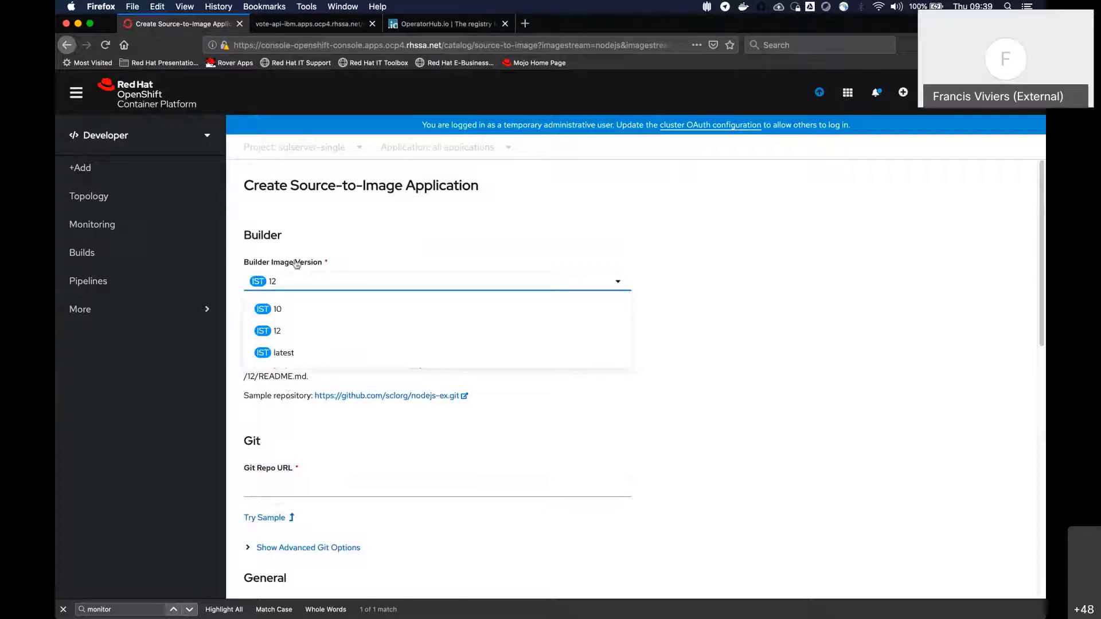
pyautogui.click(872, 280)
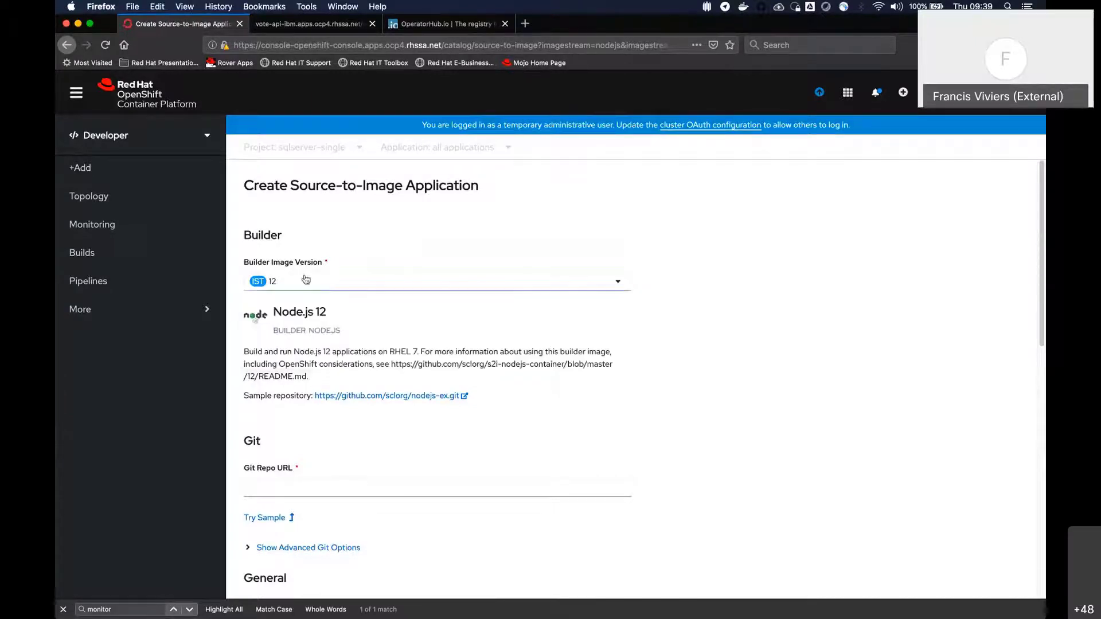
pyautogui.click(326, 285)
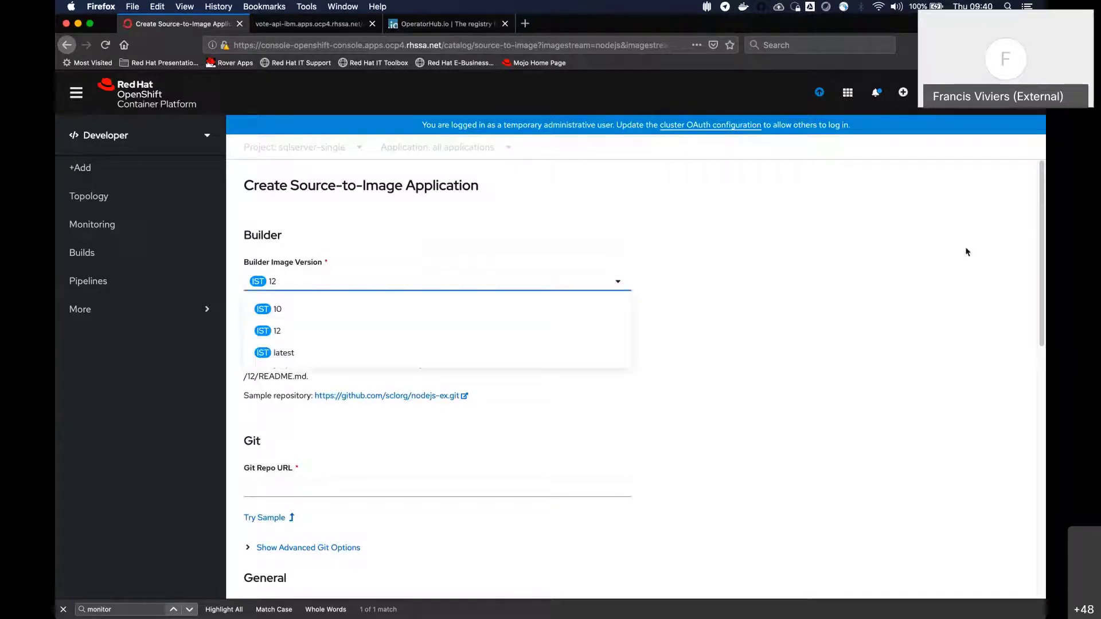
pyautogui.click(967, 252)
pyautogui.click(373, 281)
pyautogui.click(931, 275)
# Try builder image version 10 for the Node.js application and set the version back to 12
pyautogui.click(333, 283)
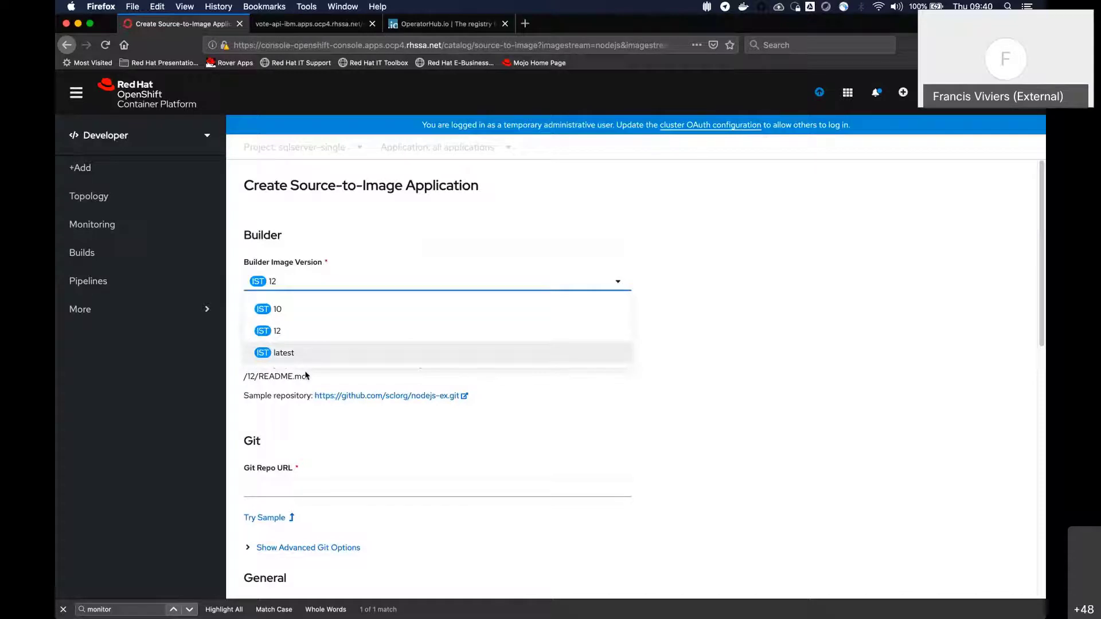
pyautogui.click(304, 310)
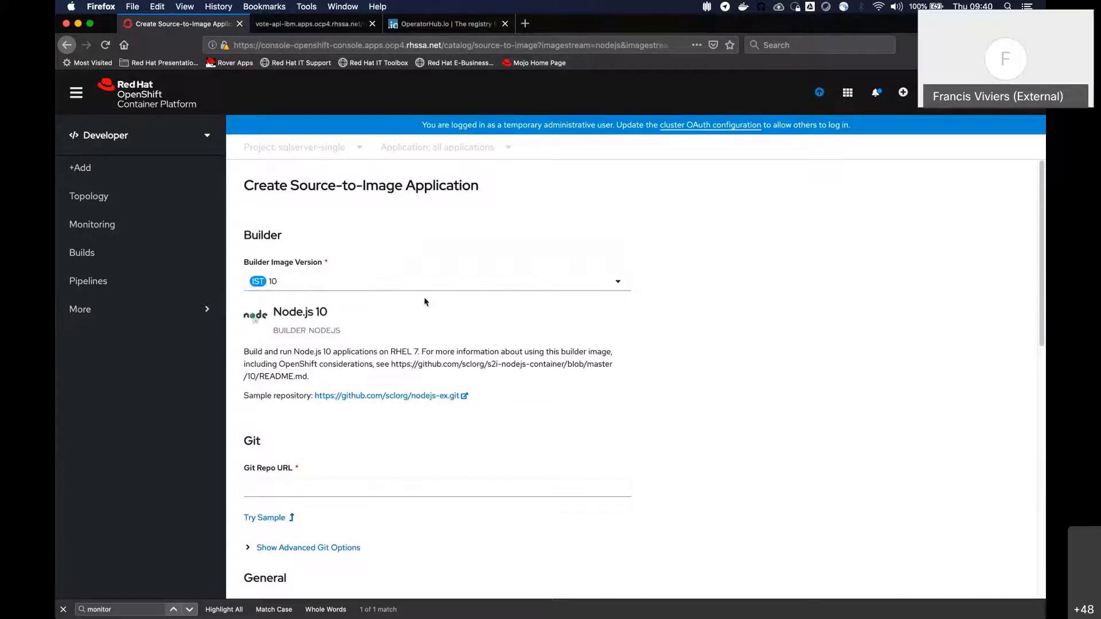
pyautogui.click(338, 289)
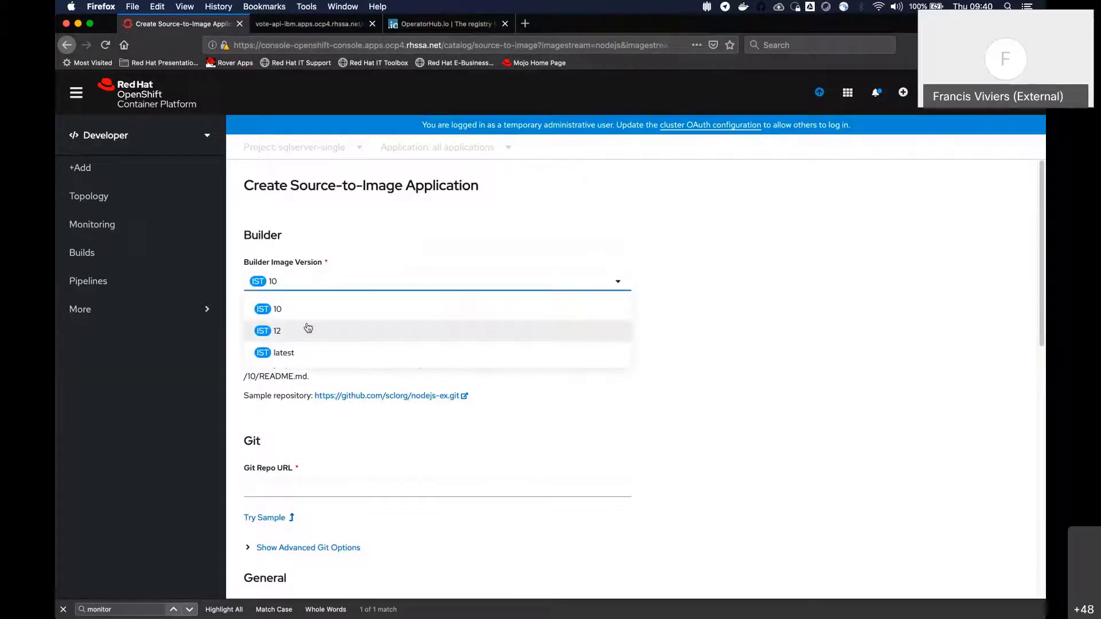
pyautogui.click(307, 330)
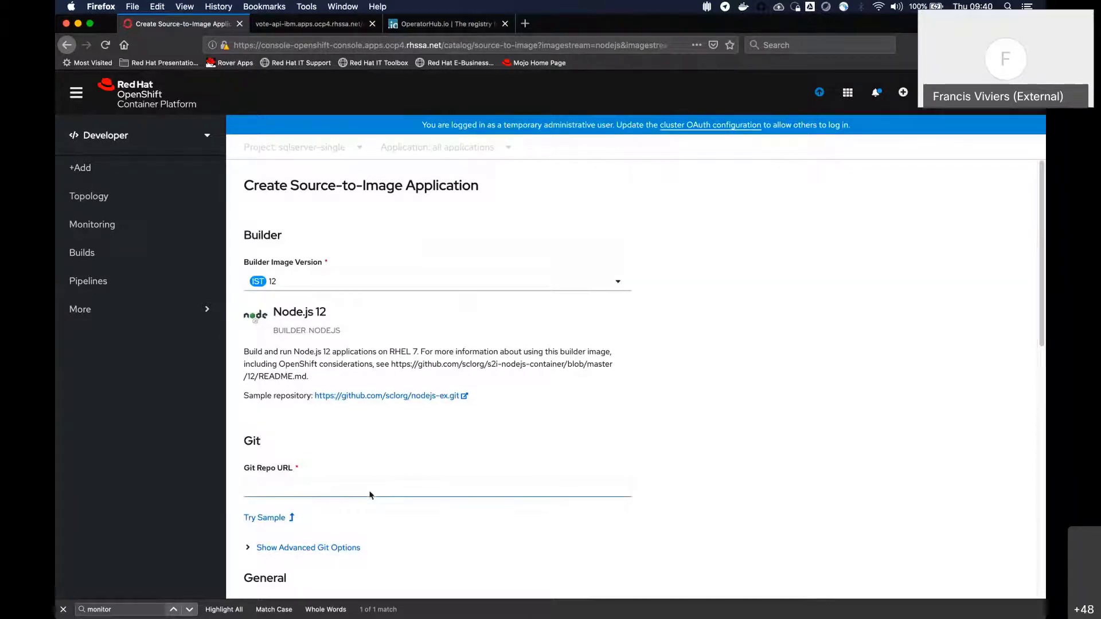
# Open the sample Node.js repository on GitHub in a separate page and return to the application form
pyautogui.scroll(-1, 423, 454)
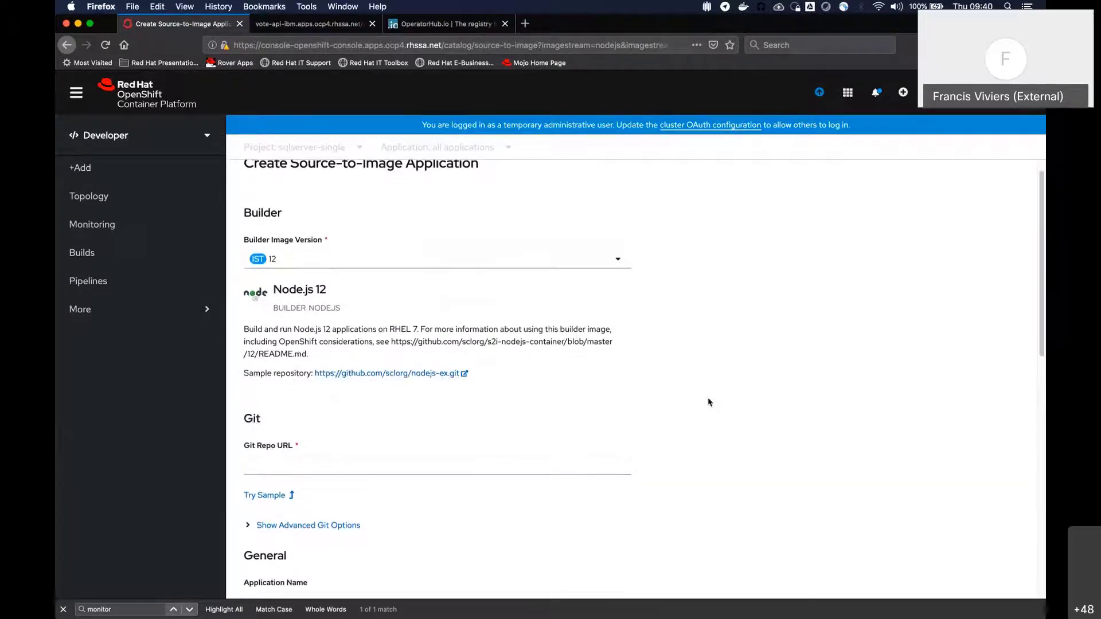
pyautogui.scroll(-3, 342, 219)
pyautogui.click(453, 262)
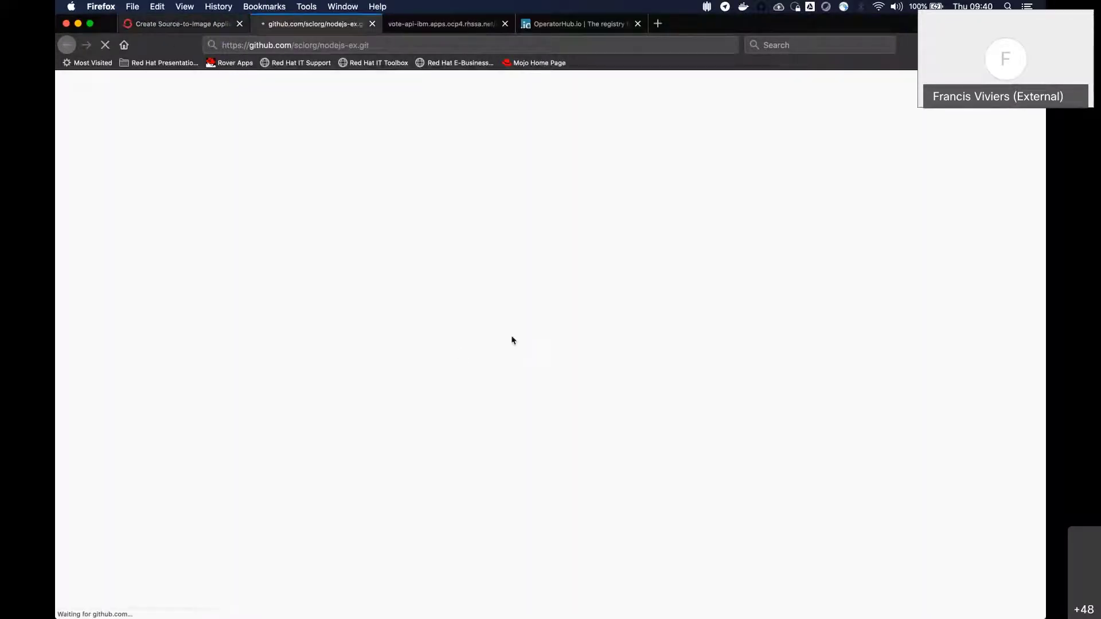
pyautogui.hotkey('ctrl', 'shift', 'Tab')
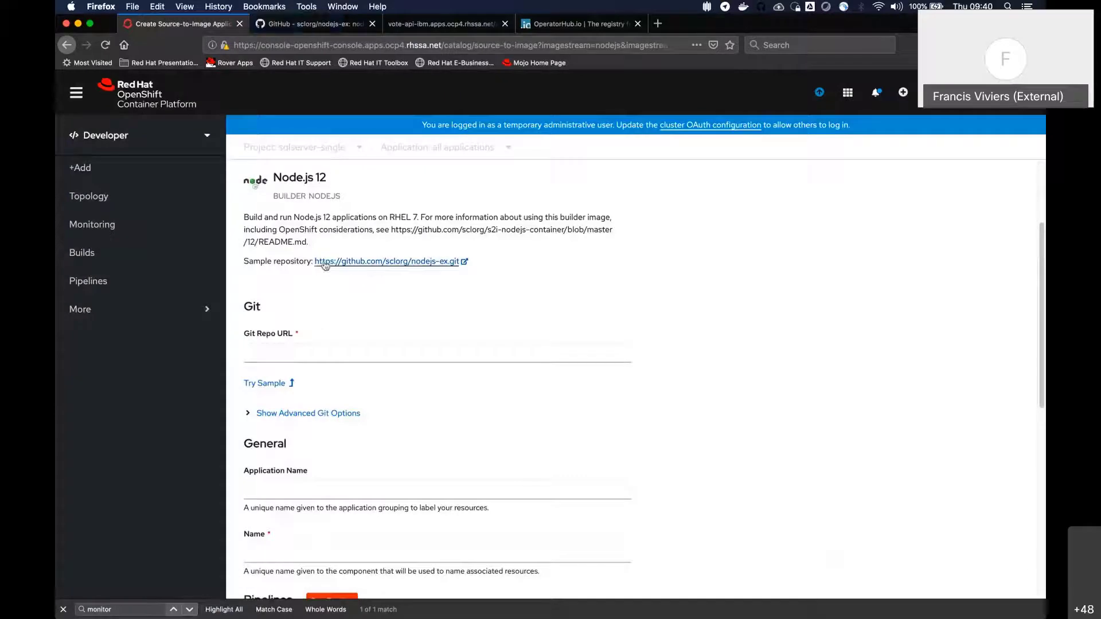
pyautogui.click(273, 384)
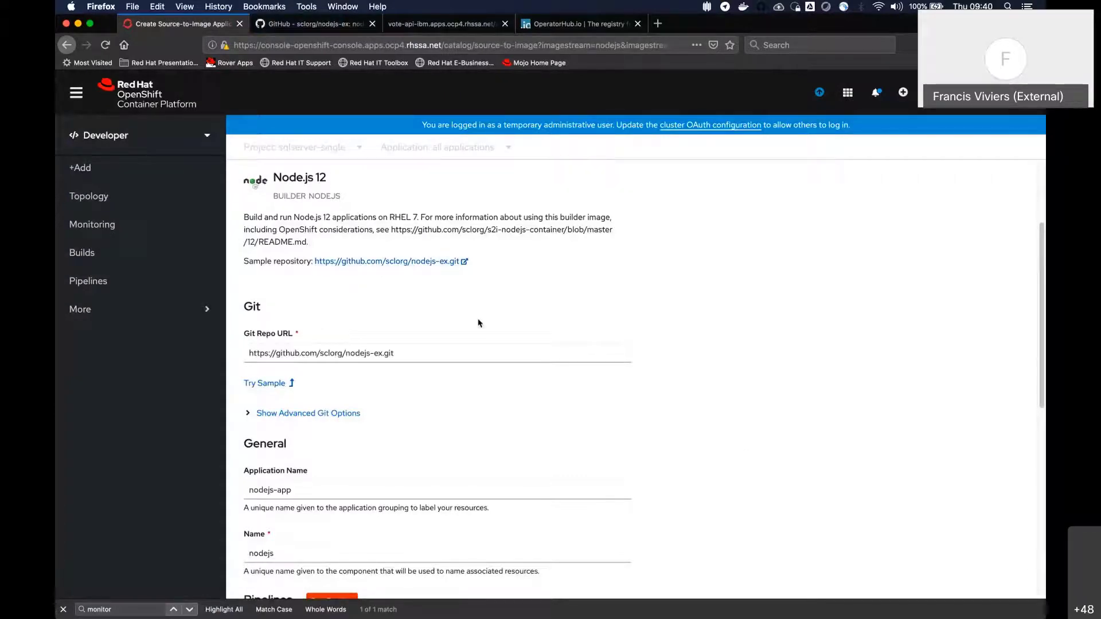
pyautogui.moveTo(346, 353); pyautogui.dragTo(464, 359)
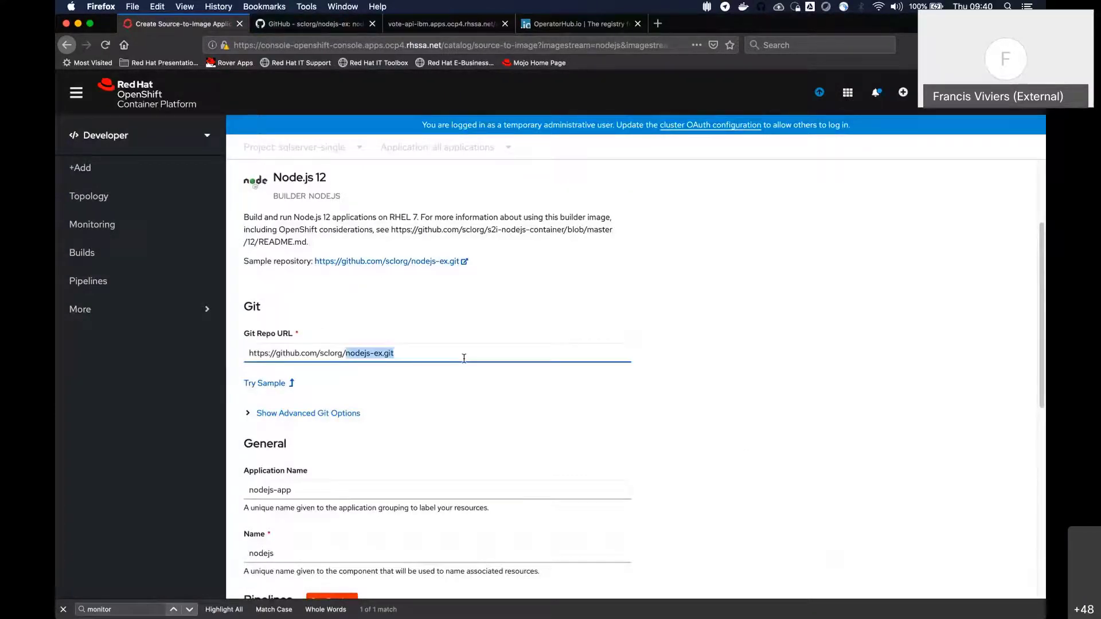
pyautogui.click(464, 358)
pyautogui.scroll(-2, 422, 353)
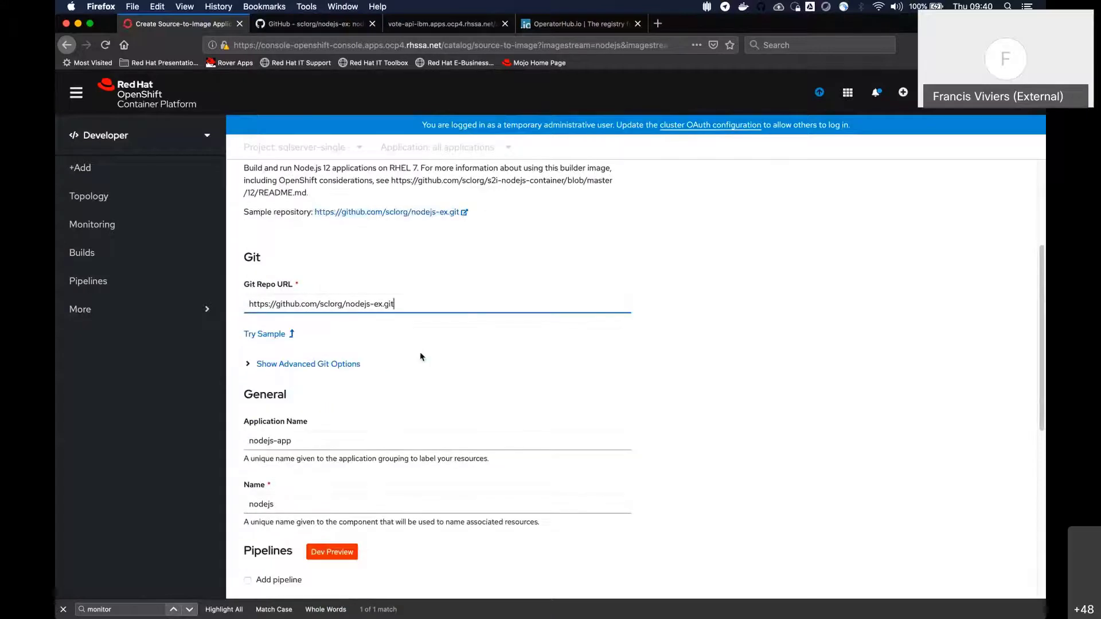
# Review the application name nodejs-app and the component name nodejs in the form's General section
pyautogui.scroll(-4, 420, 356)
pyautogui.click(289, 314)
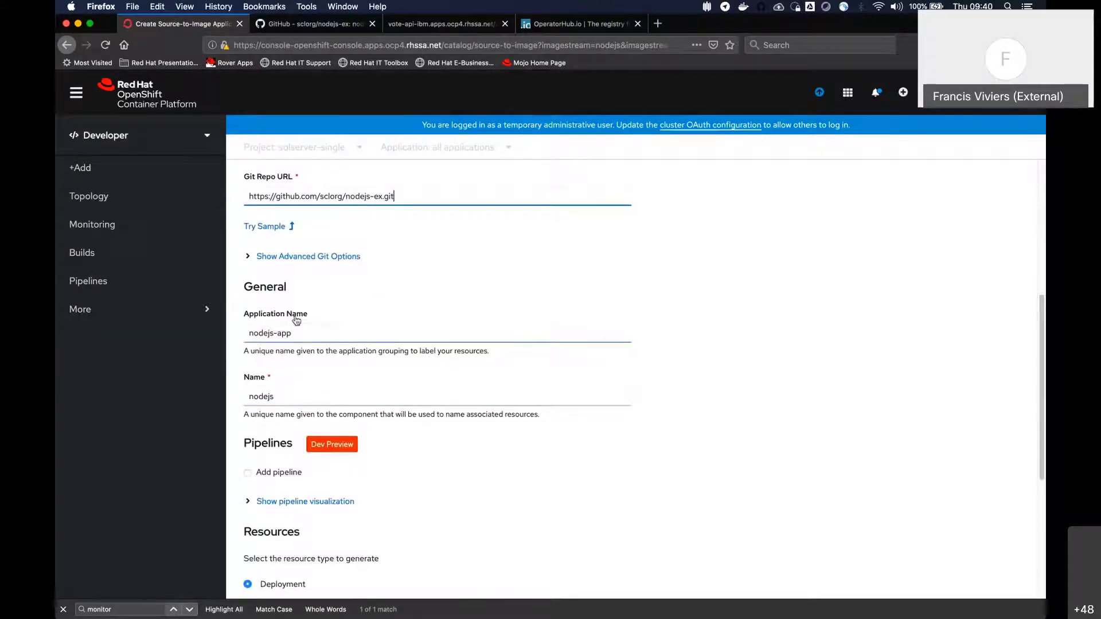
pyautogui.click(334, 352)
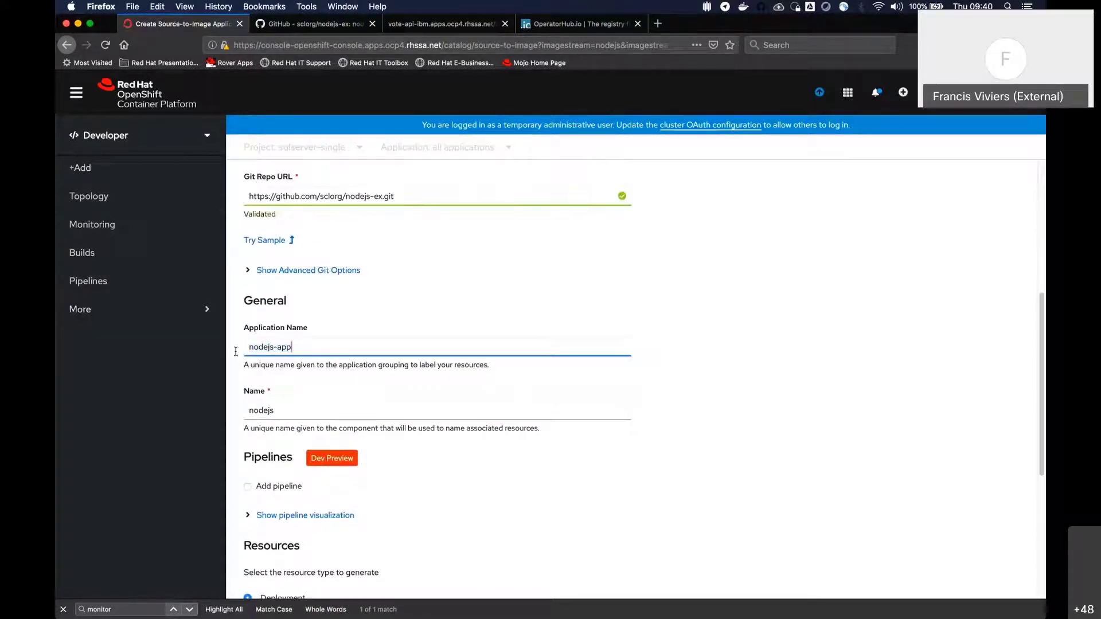
pyautogui.moveTo(333, 352); pyautogui.dragTo(236, 351)
pyautogui.scroll(-2, 385, 446)
pyautogui.scroll(-1, 386, 446)
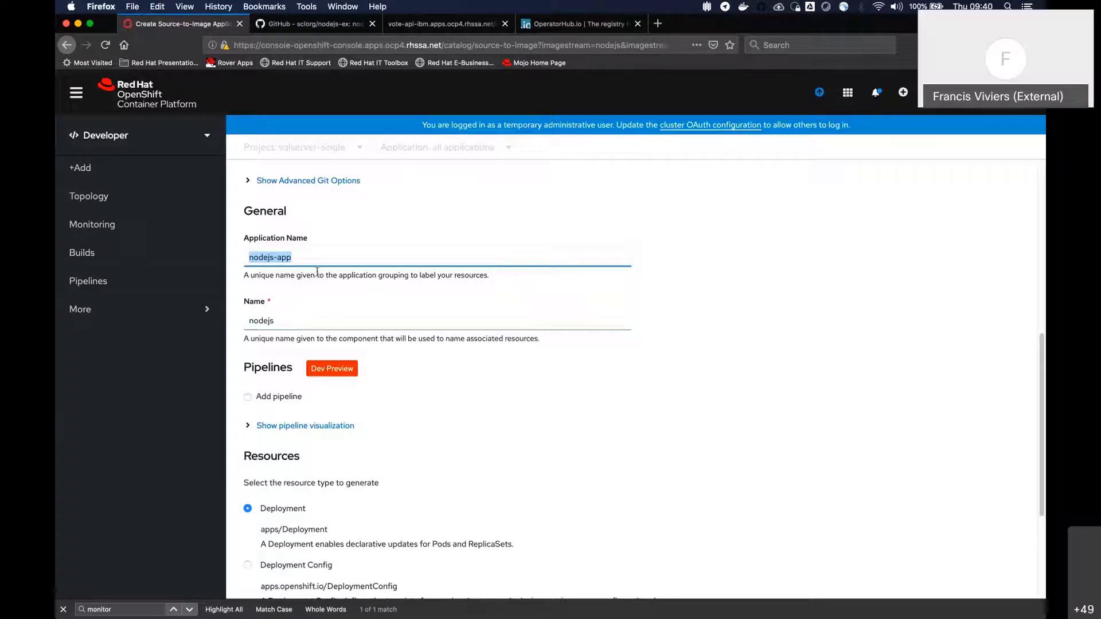
pyautogui.click(305, 317)
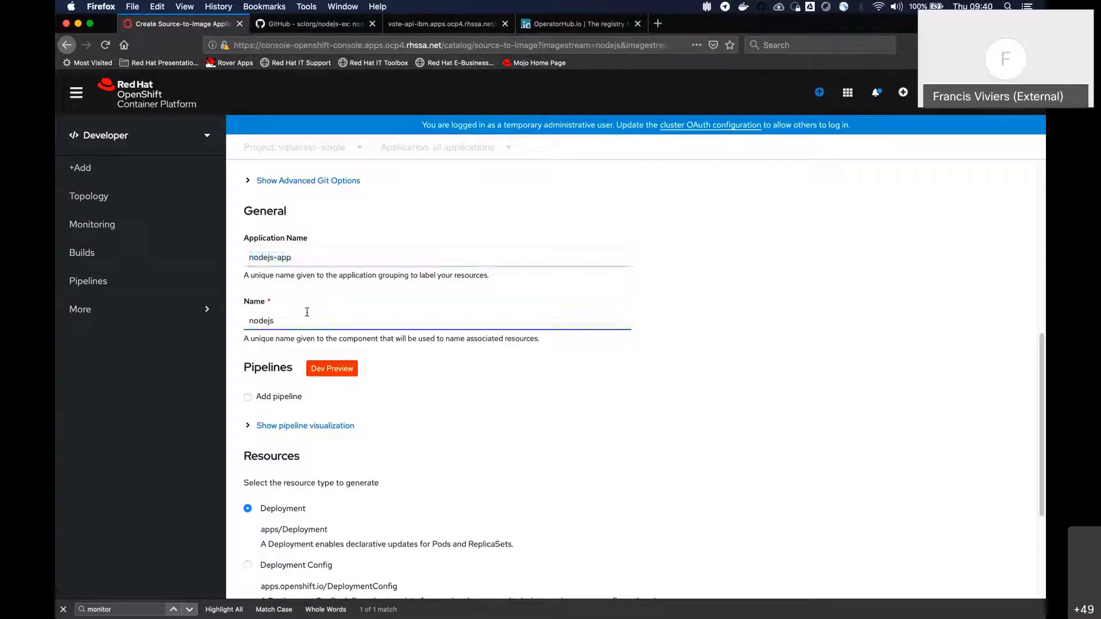
pyautogui.press('super+a')
pyautogui.scroll(-3, 342, 419)
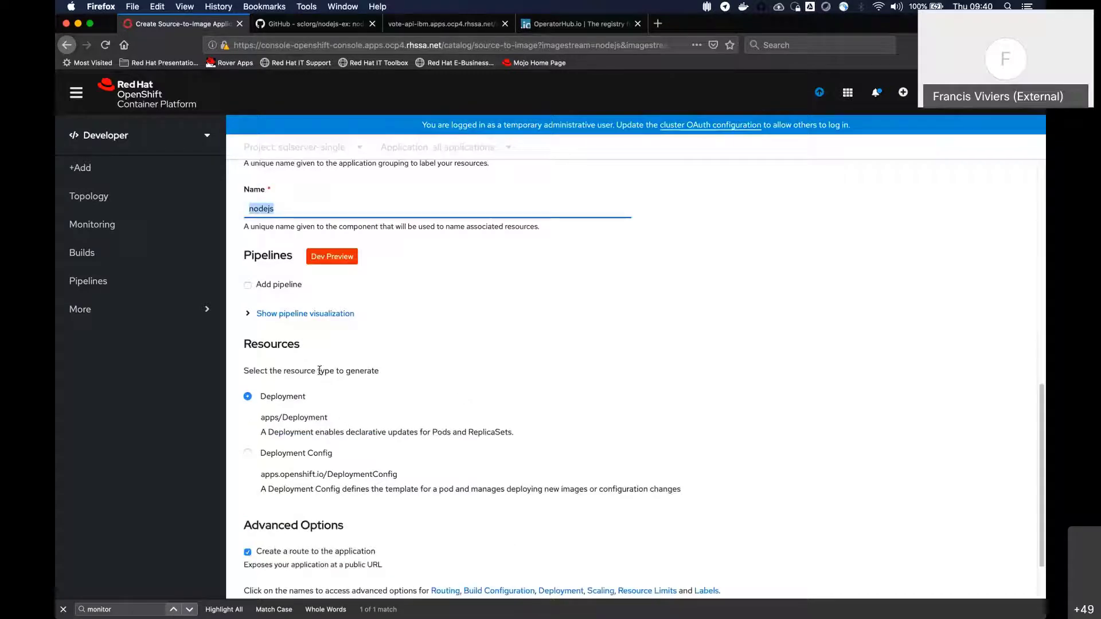
# Compare the Deployment and Deployment Config resource types, keeping Deployment selected, and look over the advanced options
pyautogui.moveTo(306, 397); pyautogui.dragTo(260, 398)
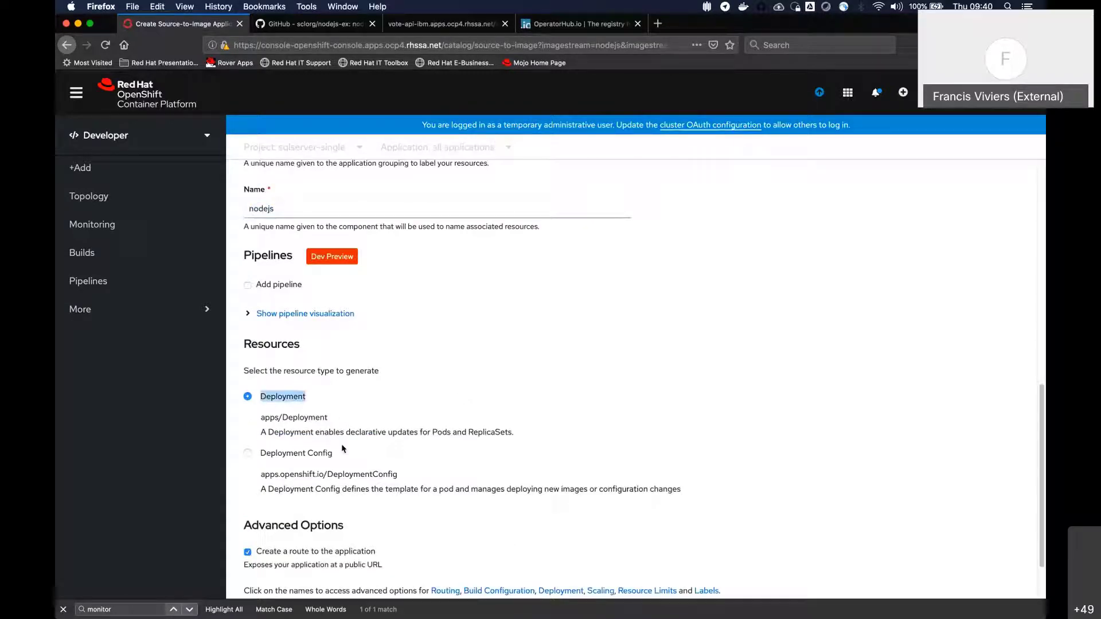
pyautogui.moveTo(337, 453); pyautogui.dragTo(282, 461)
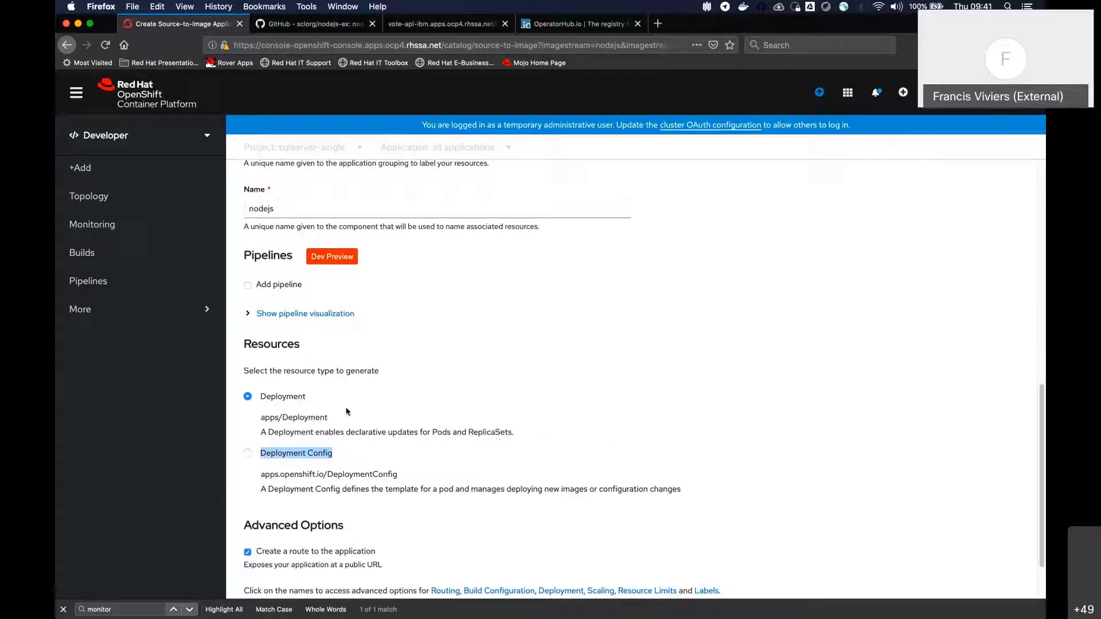
pyautogui.moveTo(516, 434); pyautogui.dragTo(256, 403)
pyautogui.click(257, 403)
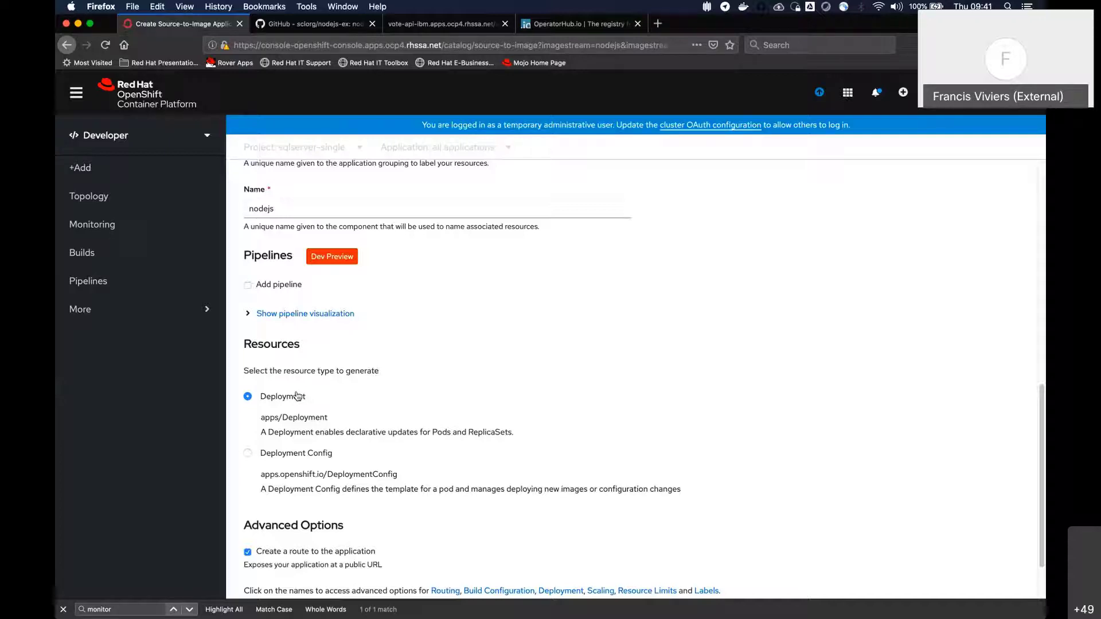
pyautogui.scroll(-1, 522, 569)
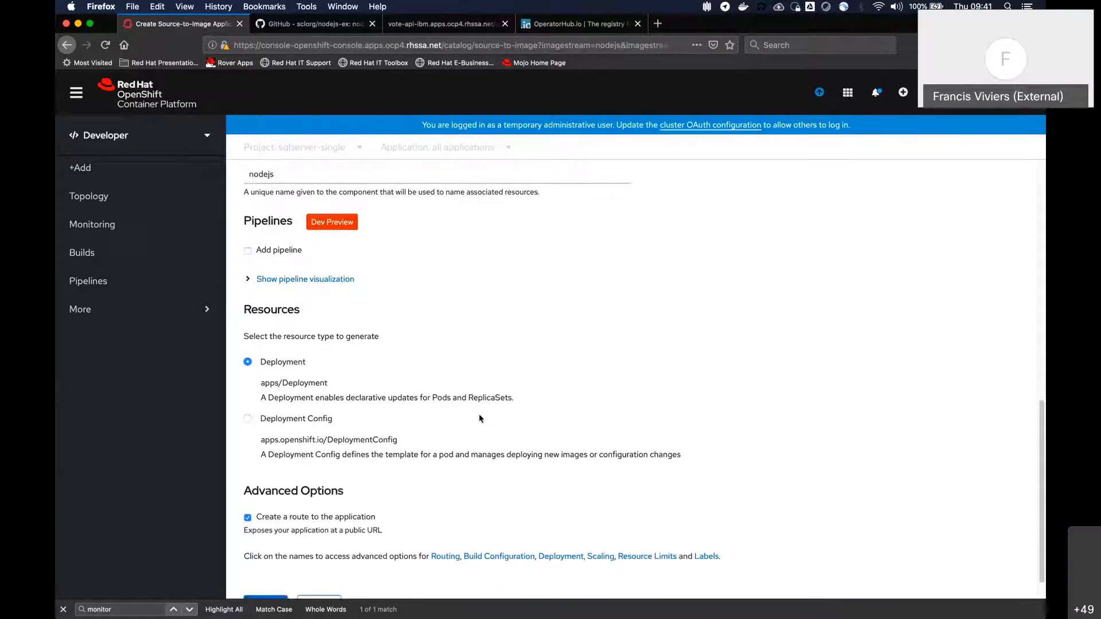
pyautogui.scroll(-1, 480, 418)
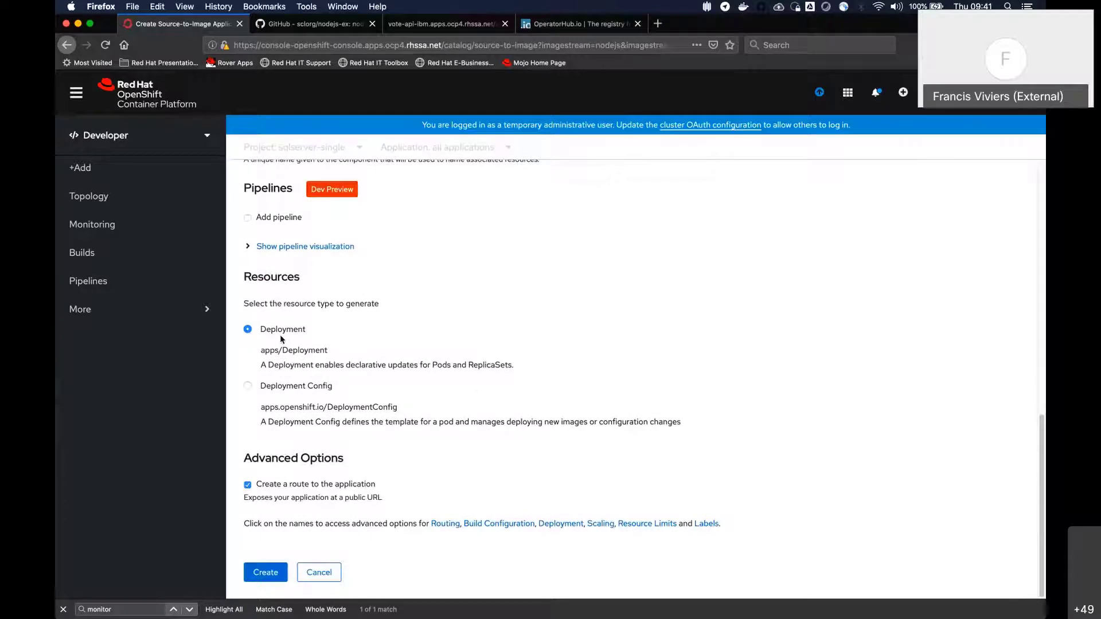
# Show the advanced Routing options and set the route's target port to 8080 → 8080 (TCP)
pyautogui.click(445, 523)
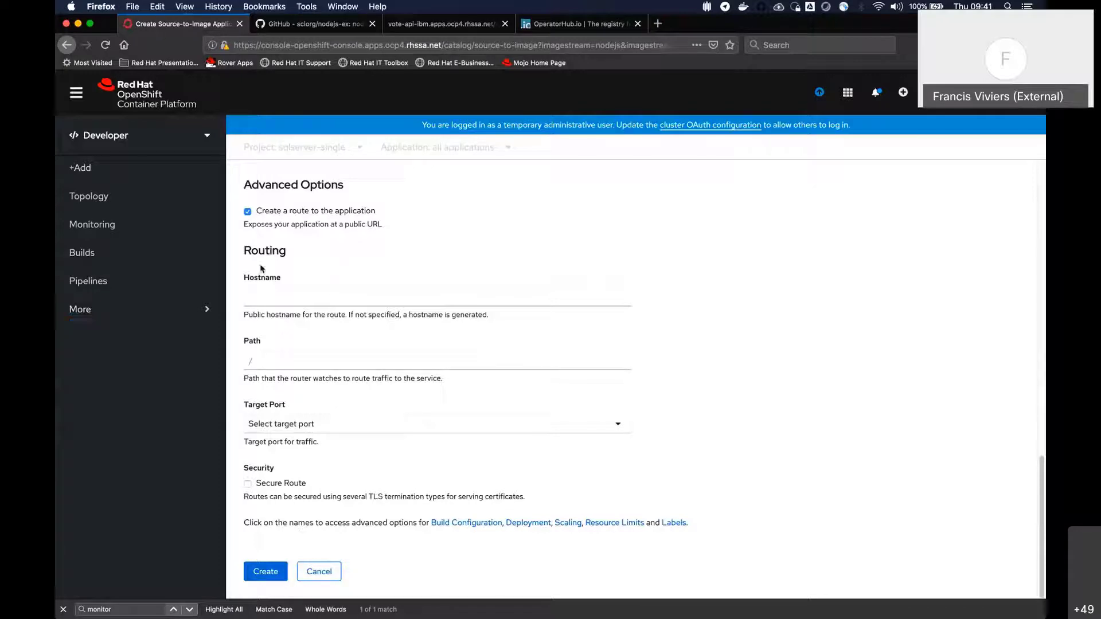
pyautogui.click(536, 429)
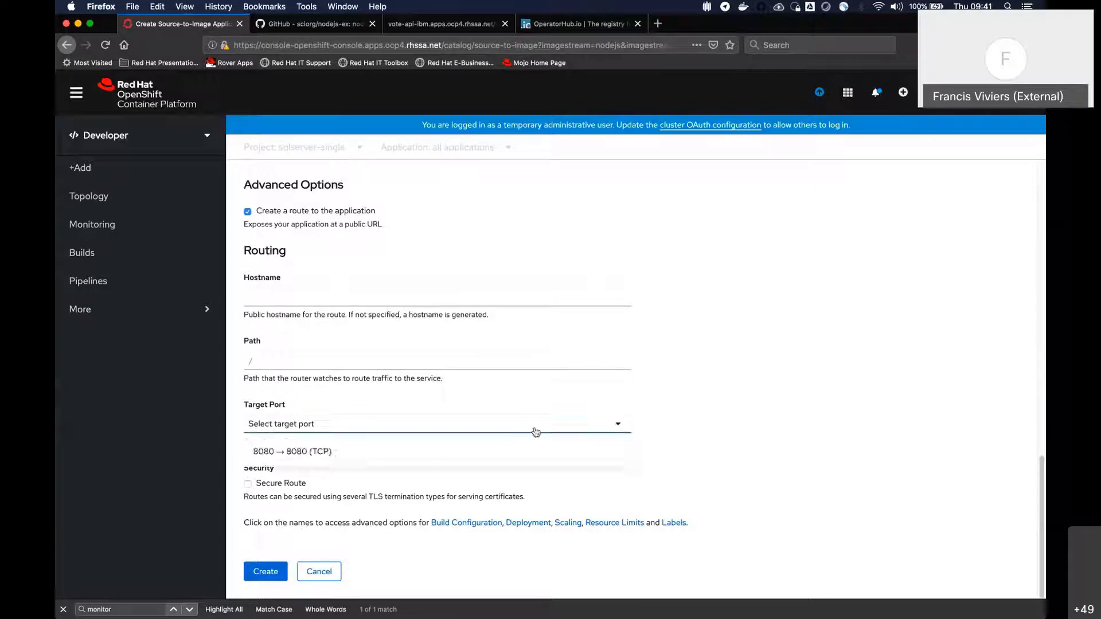
pyautogui.click(325, 453)
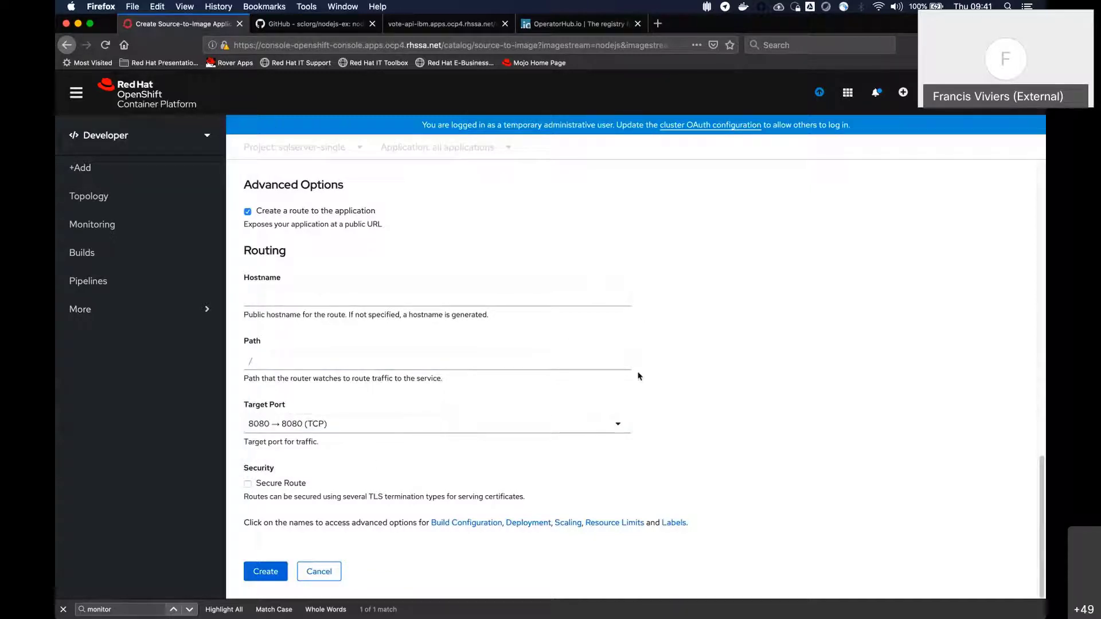
# Show the Build Configuration options and examine them together with the Secure Route setting
pyautogui.click(485, 524)
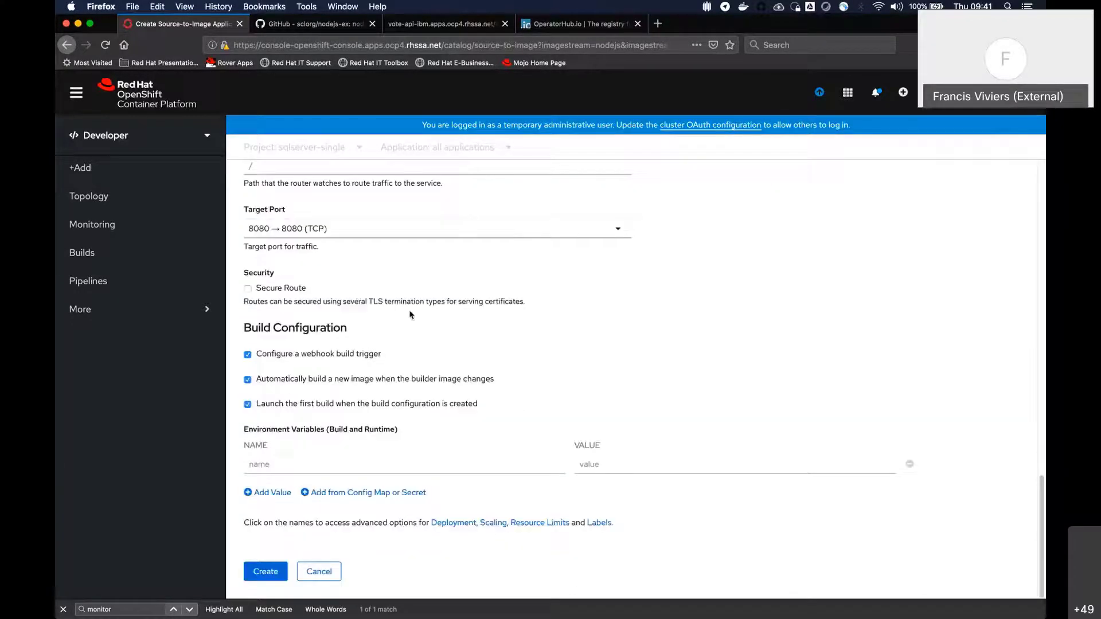
pyautogui.scroll(3, 406, 369)
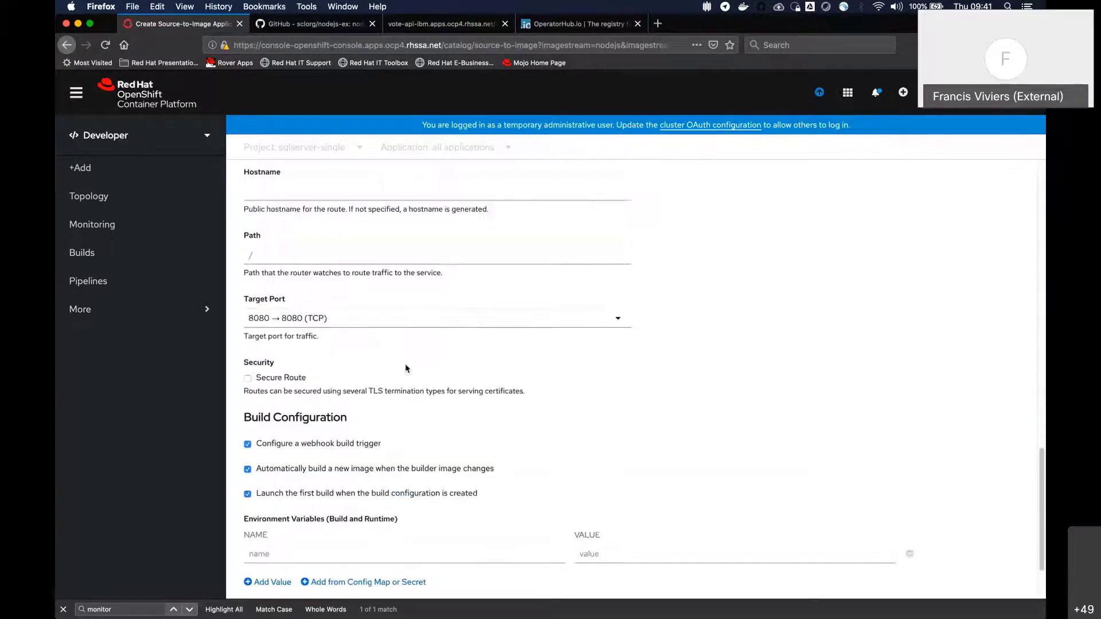
pyautogui.moveTo(558, 404); pyautogui.dragTo(285, 375)
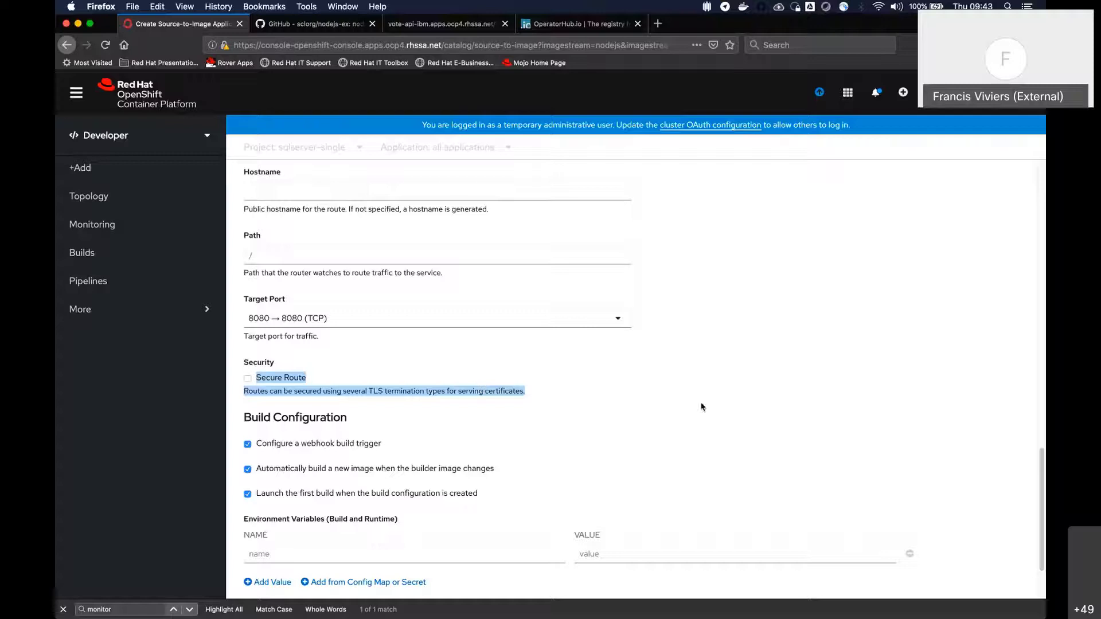
pyautogui.scroll(-3, 700, 405)
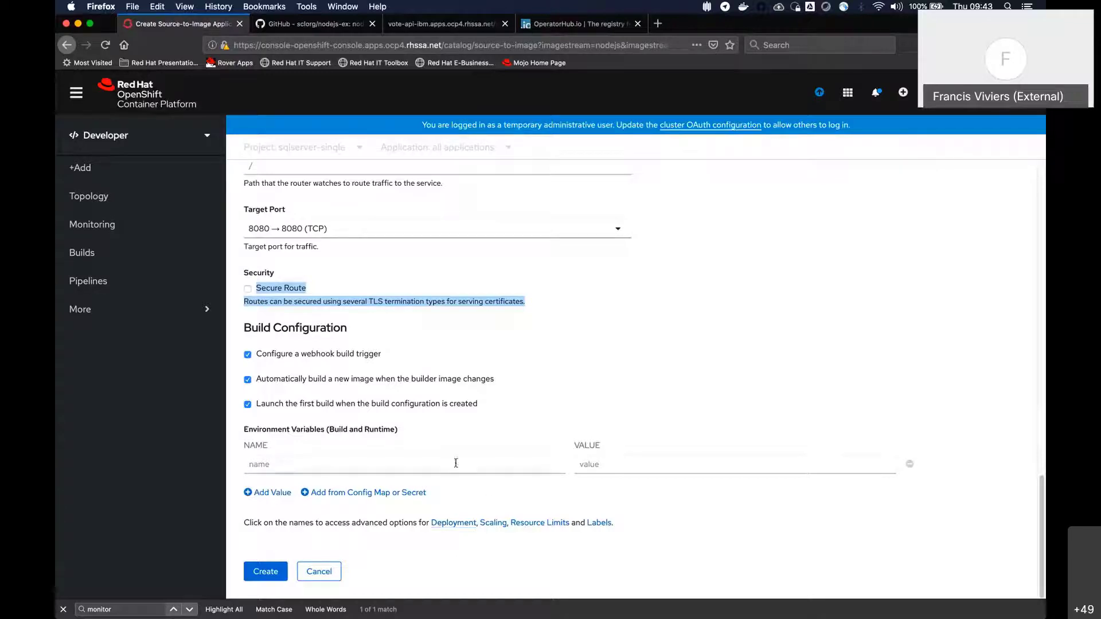
# Show the Deployment and Resource Limits options and examine the CPU and memory request and limit settings
pyautogui.click(454, 522)
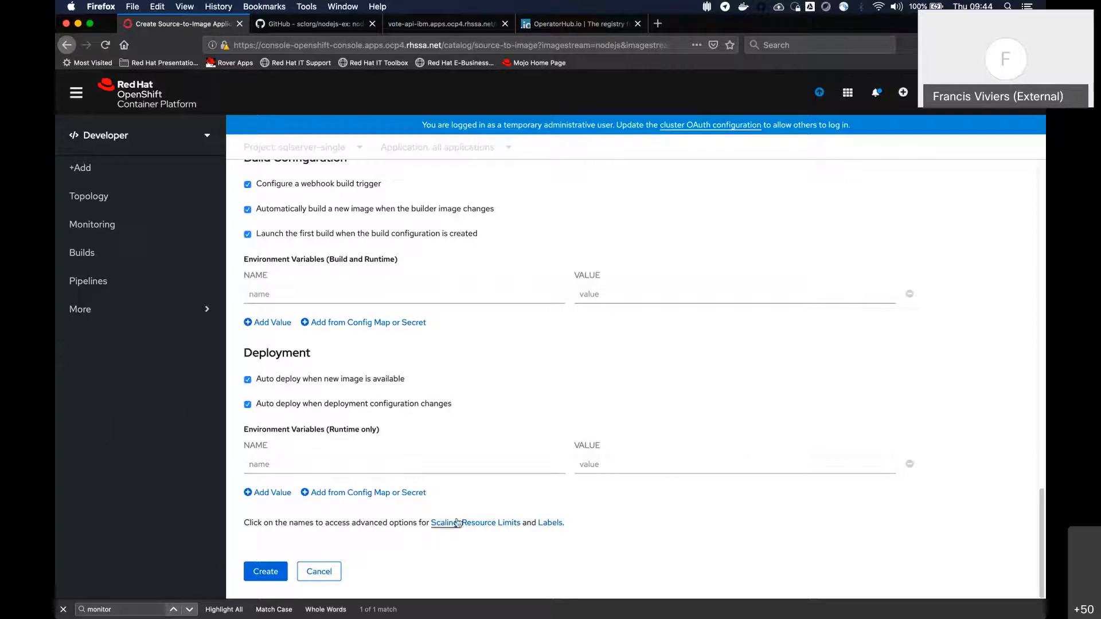
pyautogui.click(482, 523)
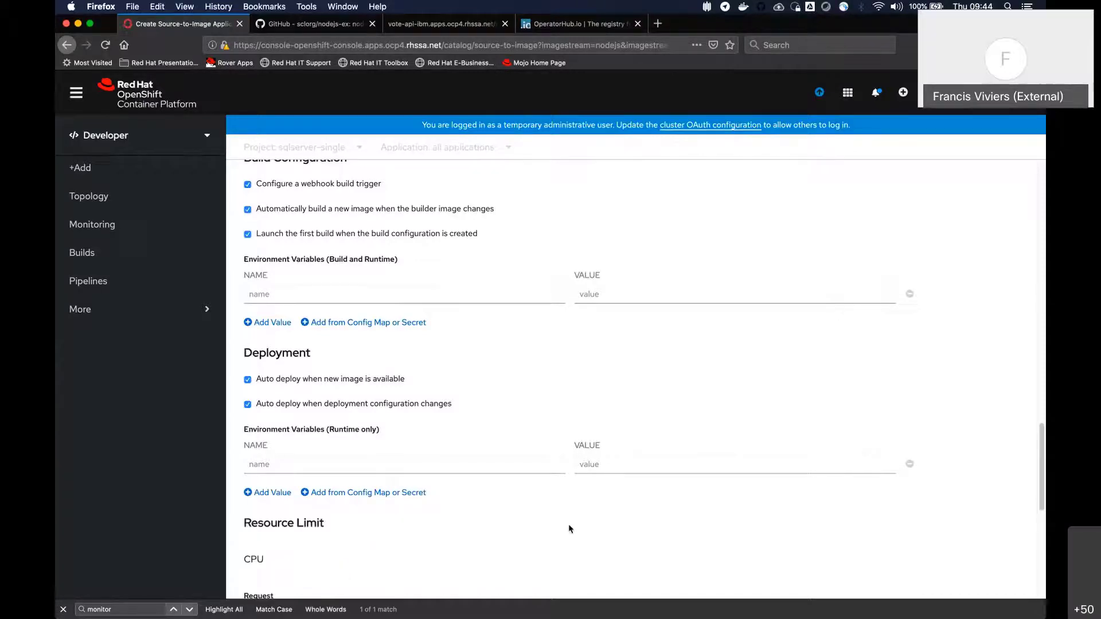
pyautogui.scroll(3, 524, 472)
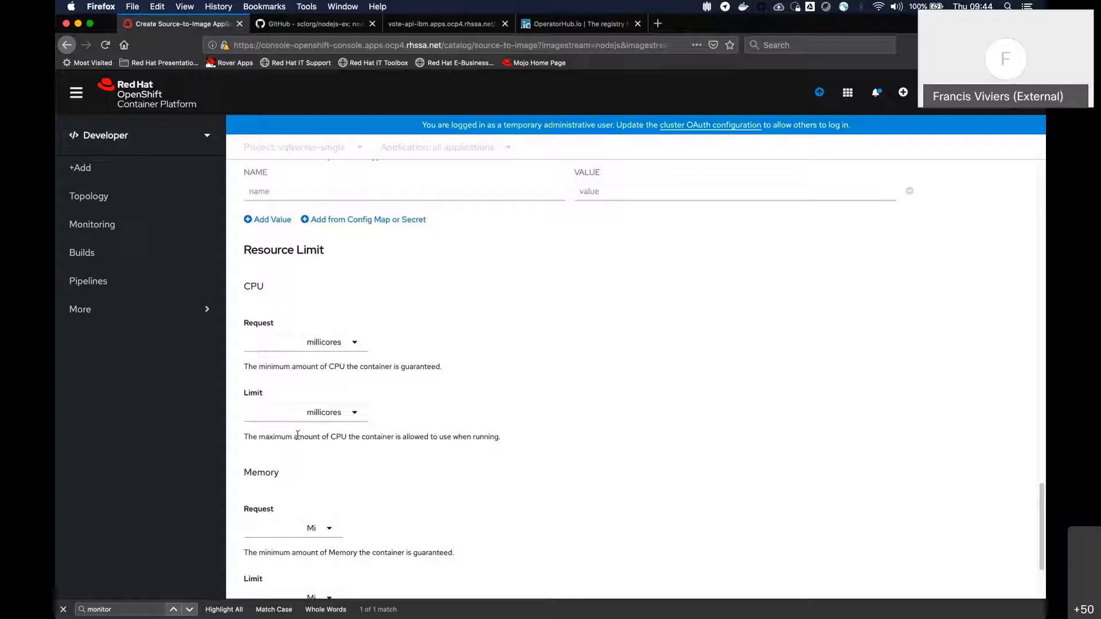
pyautogui.scroll(-3, 298, 436)
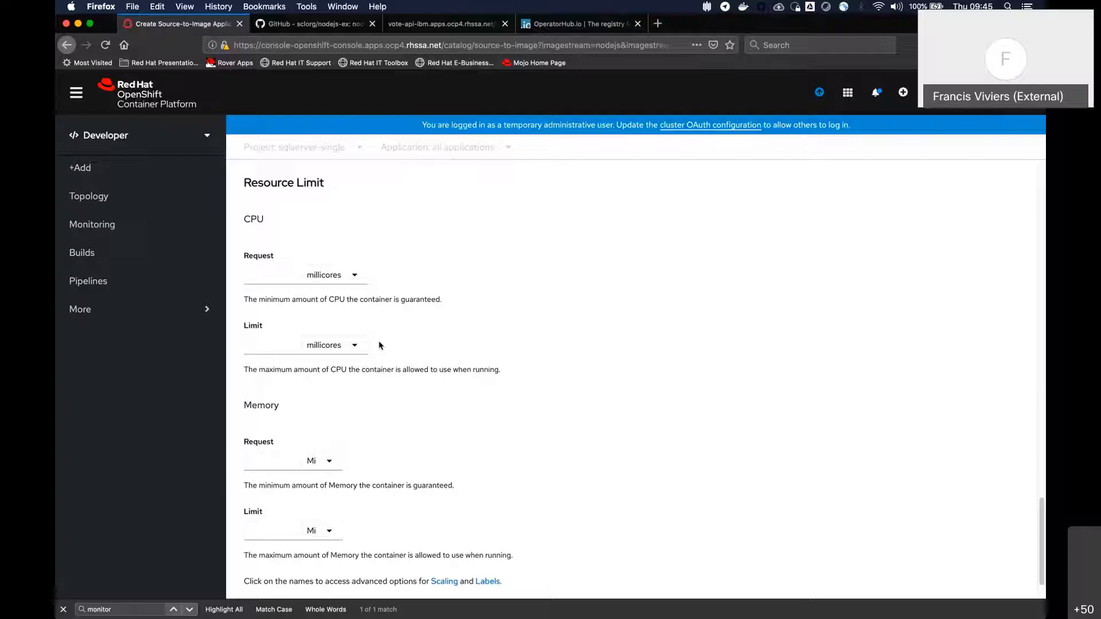
pyautogui.scroll(-2, 590, 412)
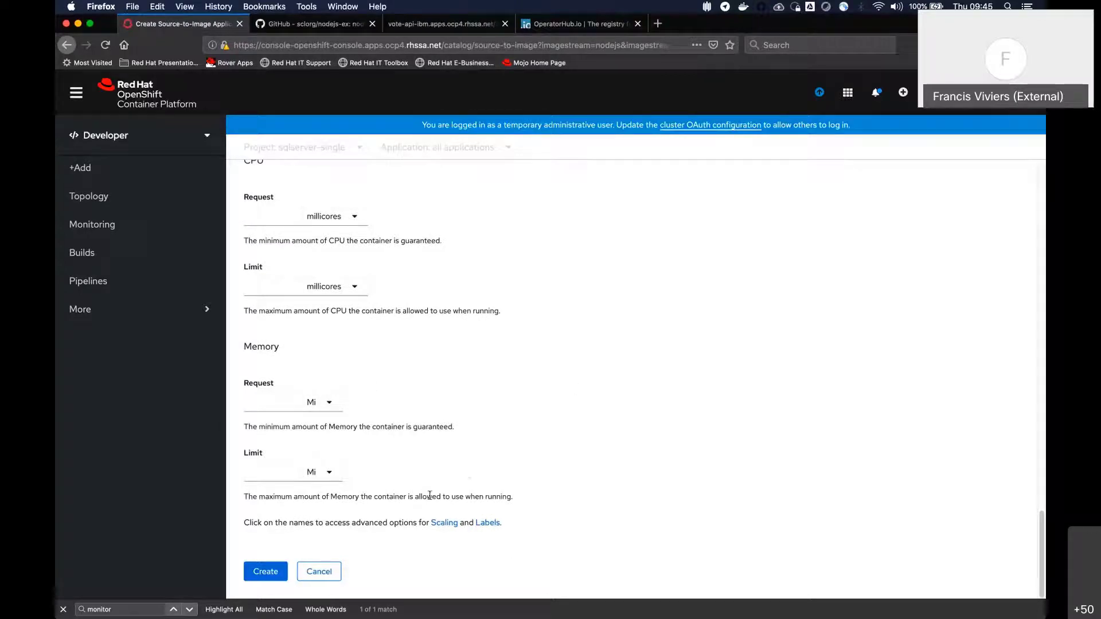
# Show the Labels options and try to create the Node.js application from the completed form
pyautogui.click(487, 523)
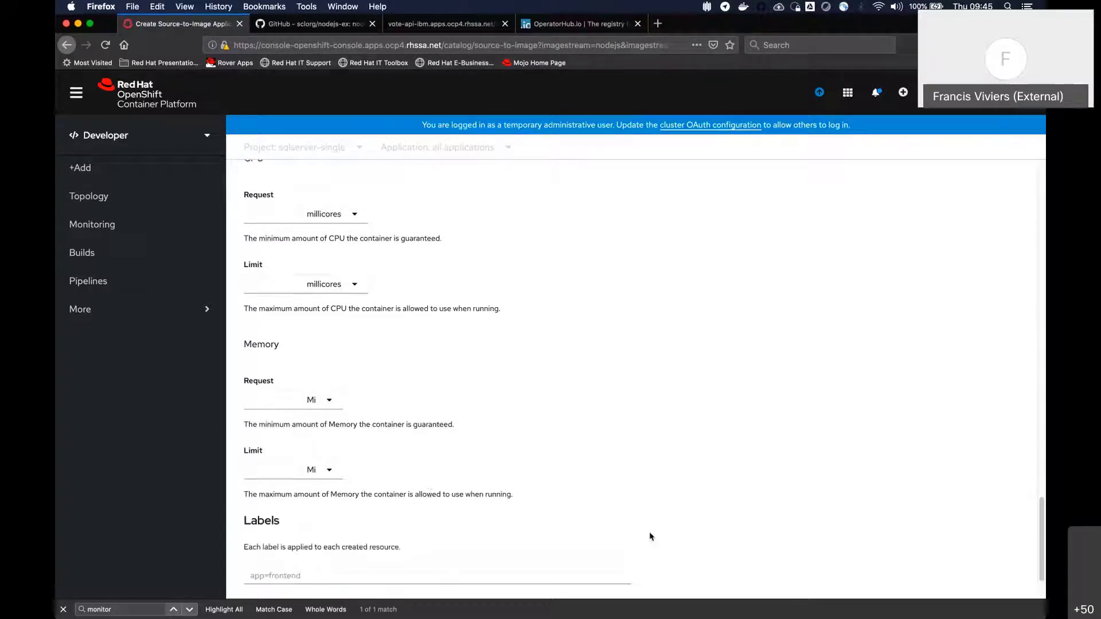
pyautogui.scroll(-3, 649, 536)
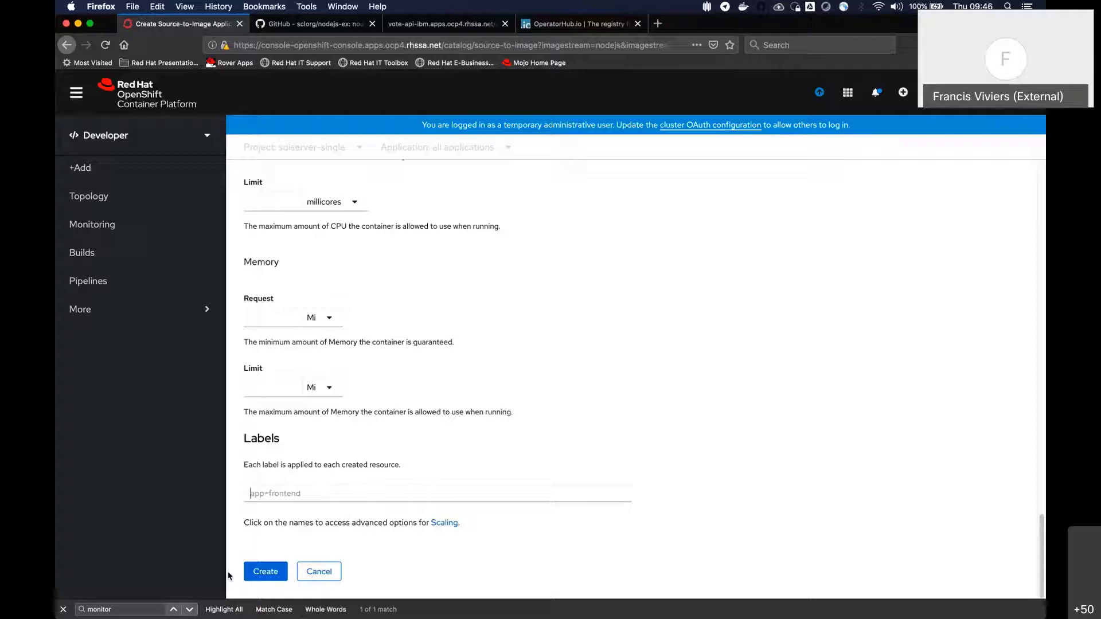
pyautogui.click(270, 572)
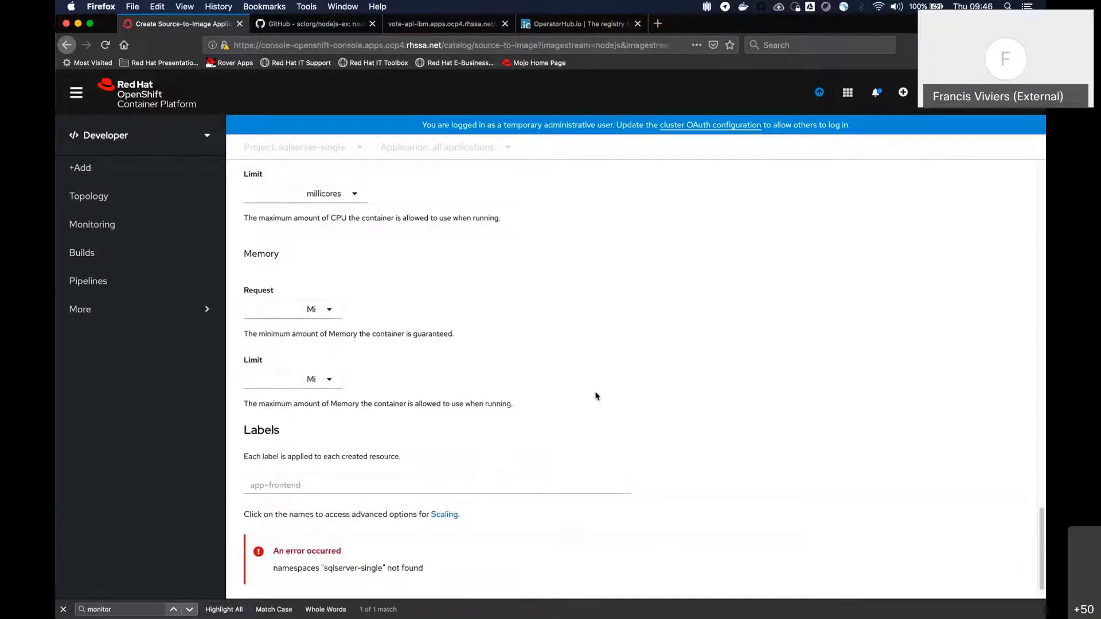
pyautogui.scroll(20, 596, 395)
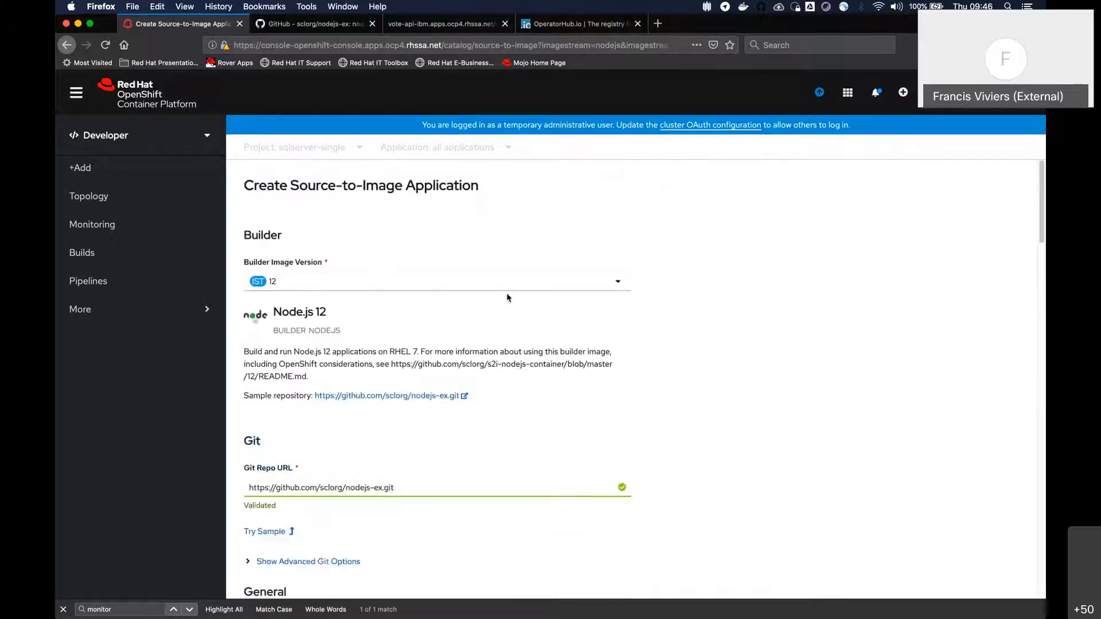
pyautogui.scroll(-10, 507, 295)
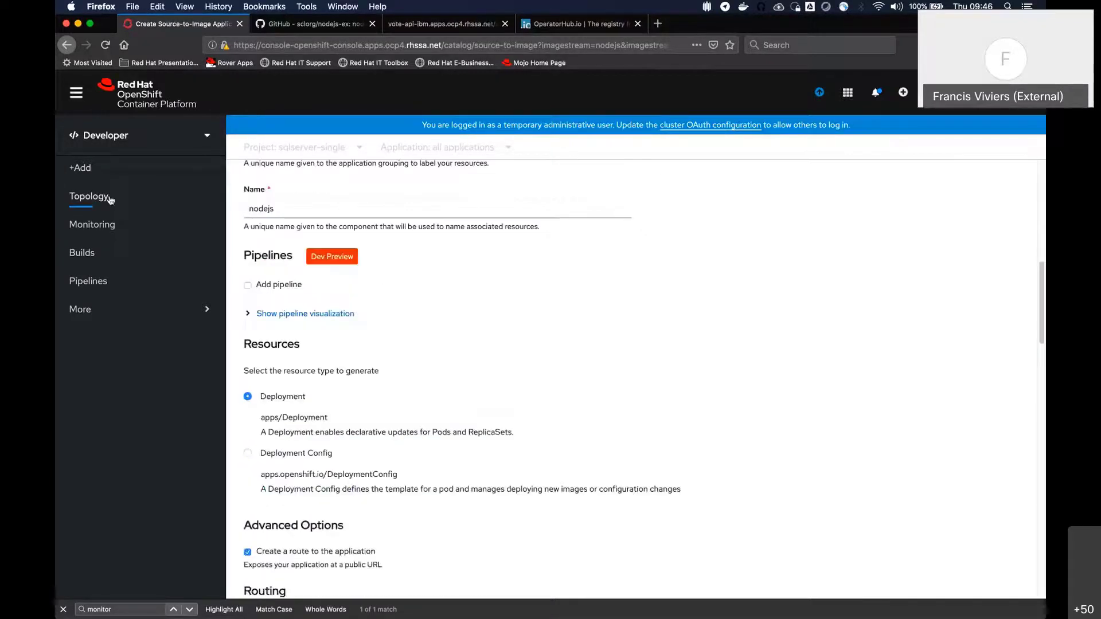
# Start a new application form from the Node.js builder image in the Developer Catalog's JavaScript languages category
pyautogui.click(110, 200)
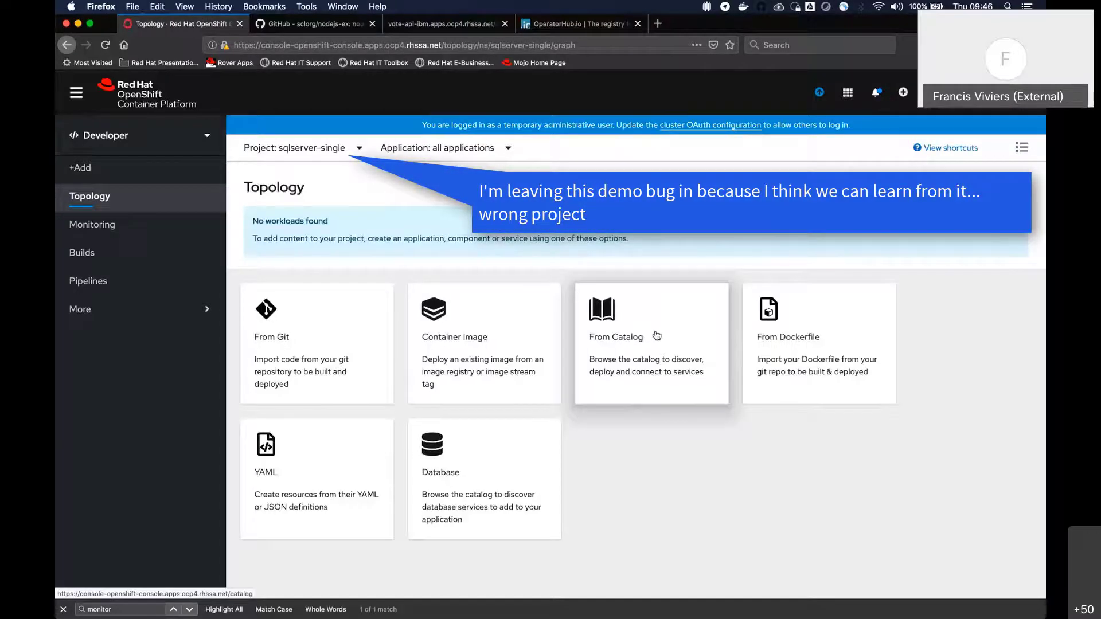
pyautogui.click(654, 335)
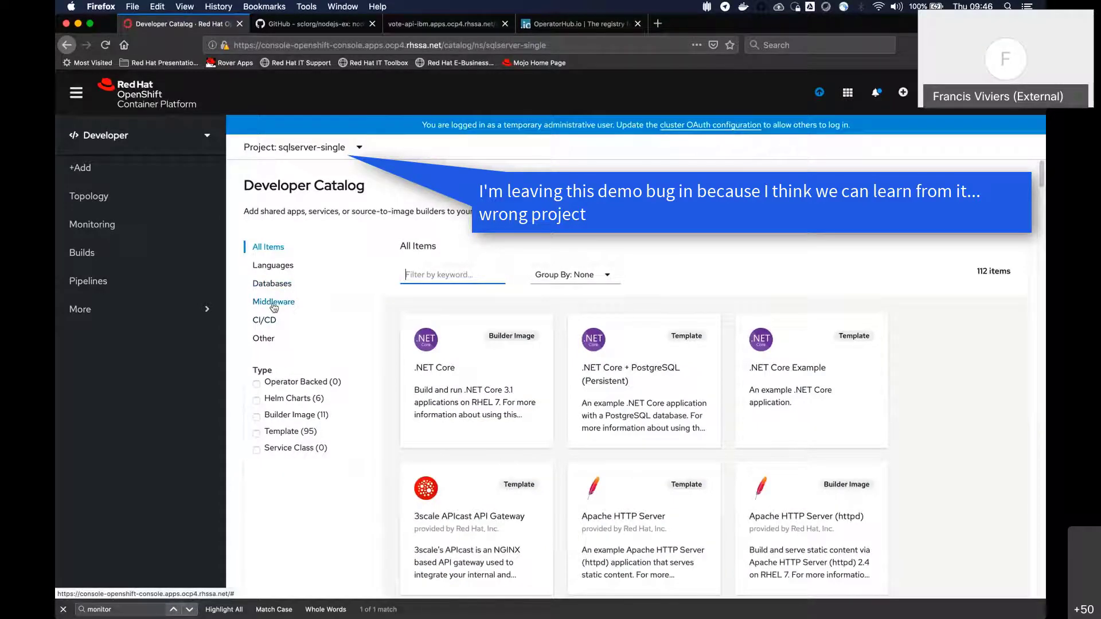
pyautogui.click(271, 266)
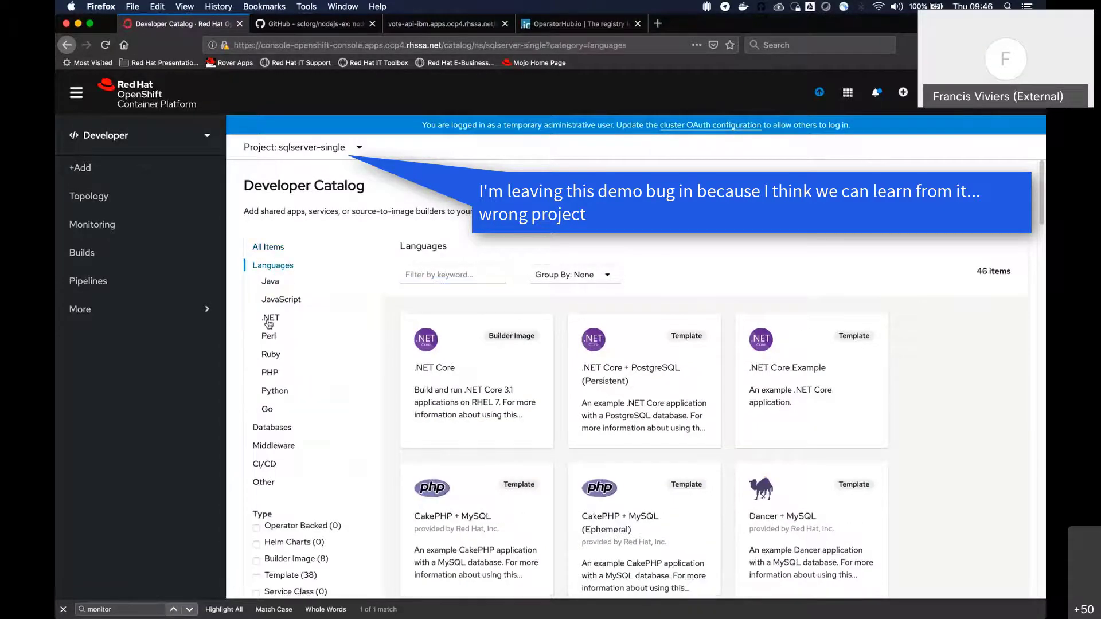
pyautogui.click(281, 299)
pyautogui.click(464, 367)
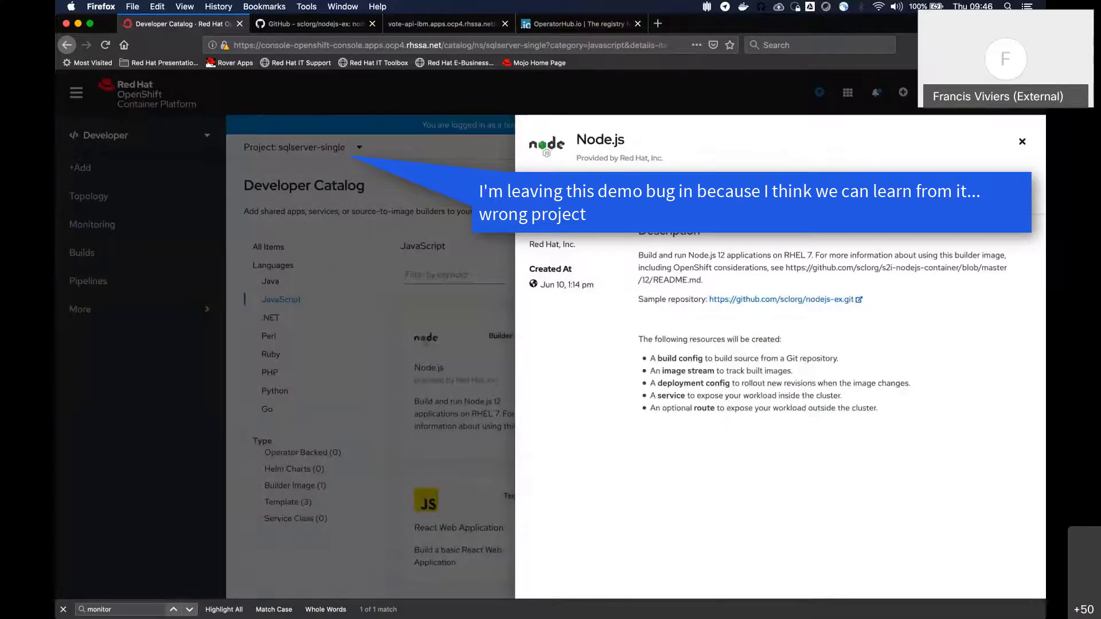
pyautogui.click(567, 192)
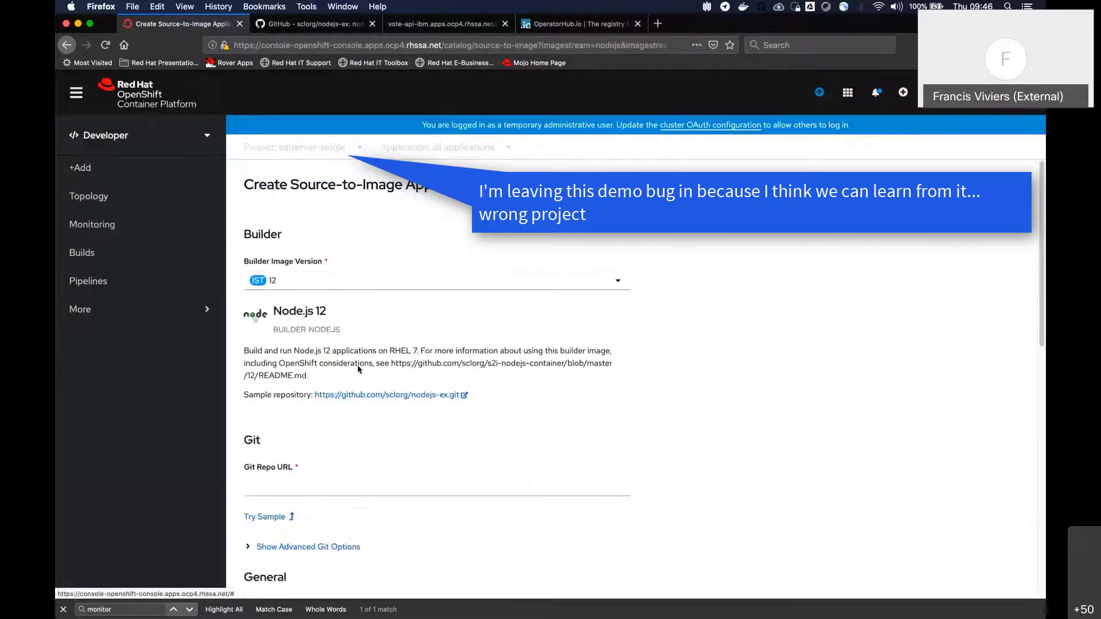
pyautogui.click(265, 451)
pyautogui.scroll(-10, 464, 434)
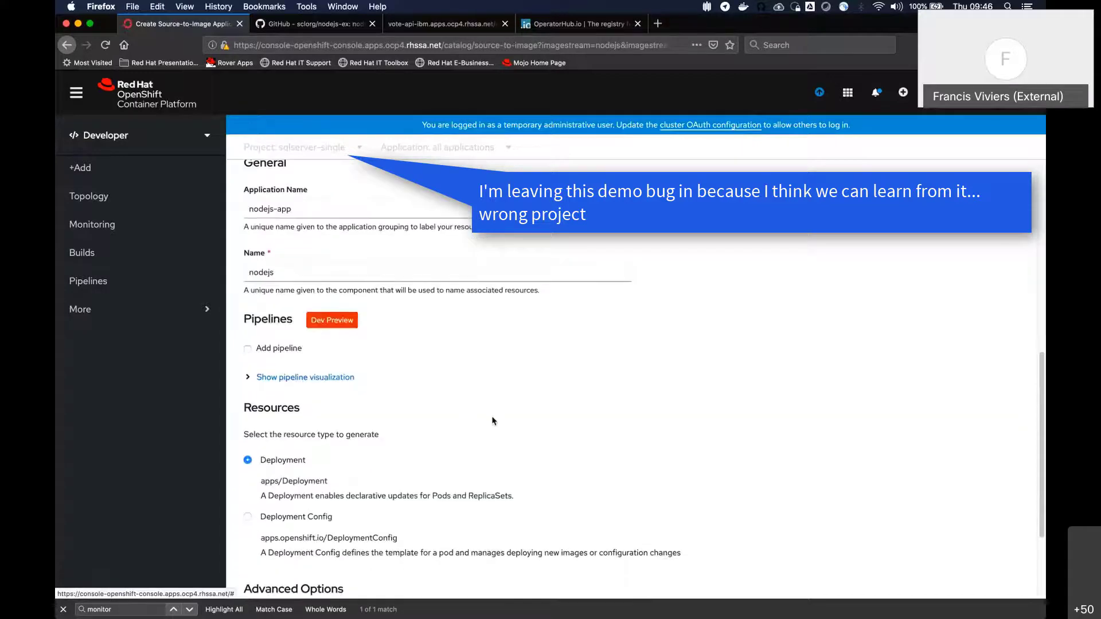
pyautogui.click(273, 569)
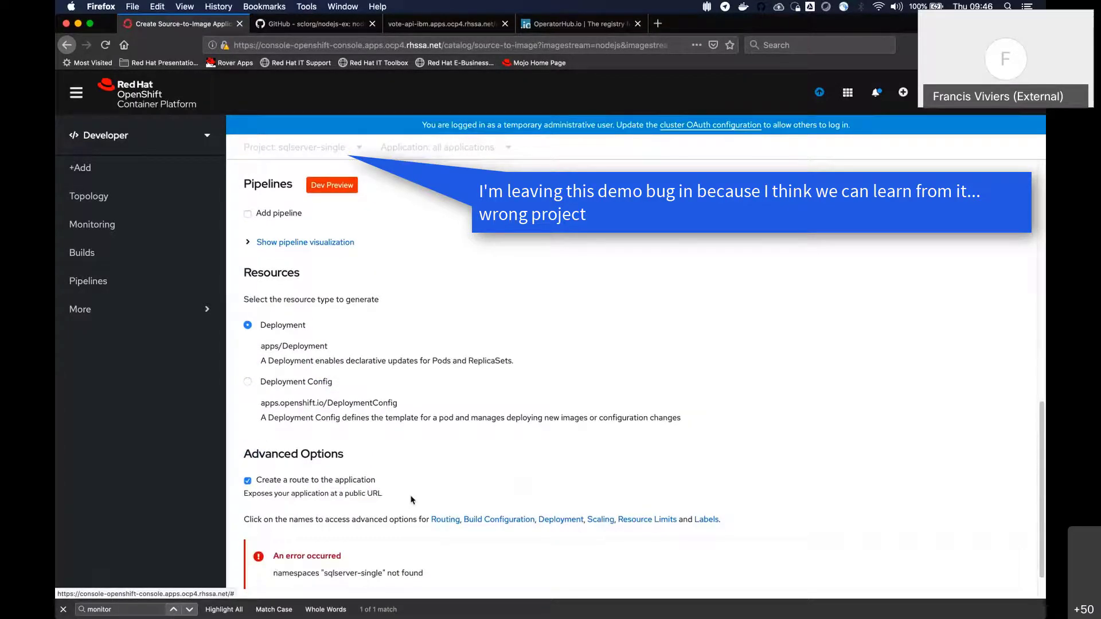
pyautogui.scroll(-1, 274, 570)
pyautogui.scroll(4, 502, 487)
pyautogui.scroll(1, 502, 487)
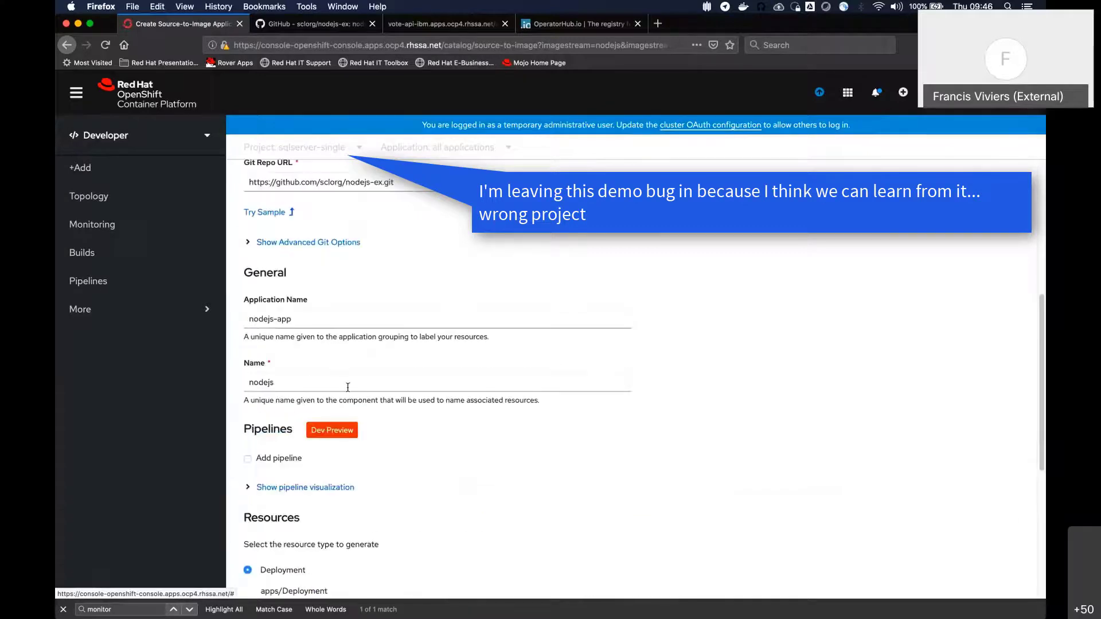
# Review the application form around its creation error, showing the Routing, Build Configuration and Deployment options
pyautogui.scroll(6, 348, 387)
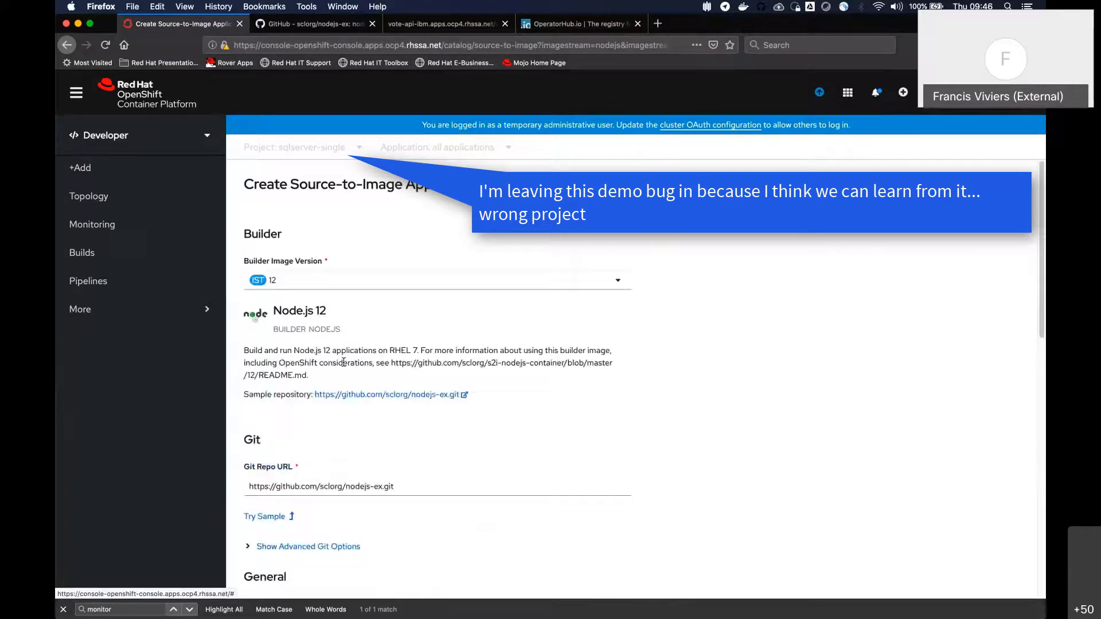
pyautogui.scroll(-5, 352, 368)
pyautogui.scroll(-4, 356, 368)
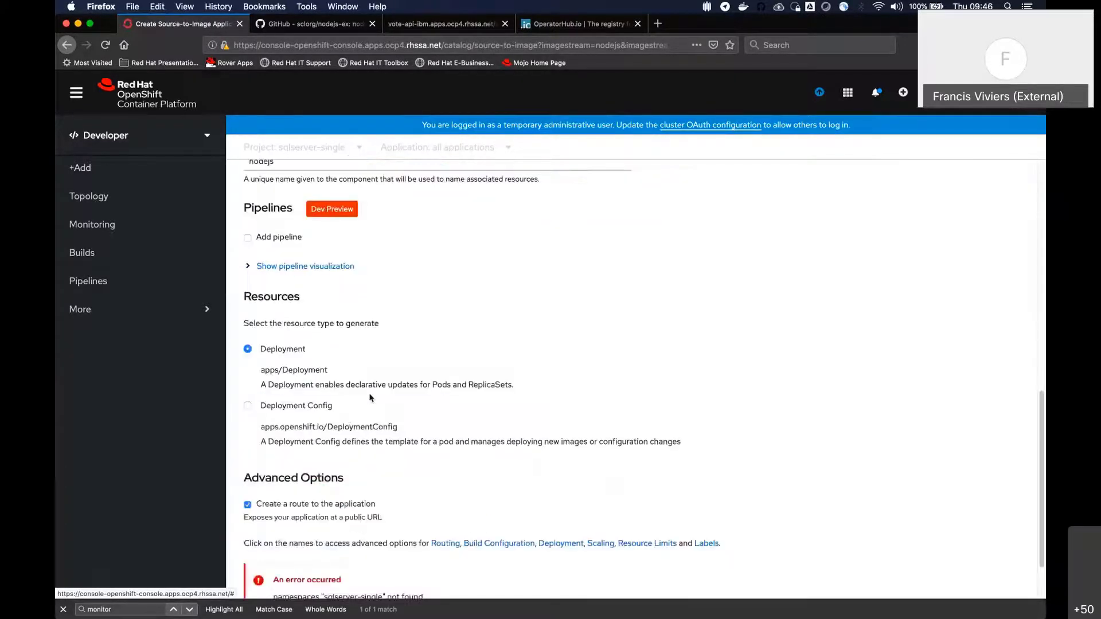
pyautogui.scroll(-1, 411, 338)
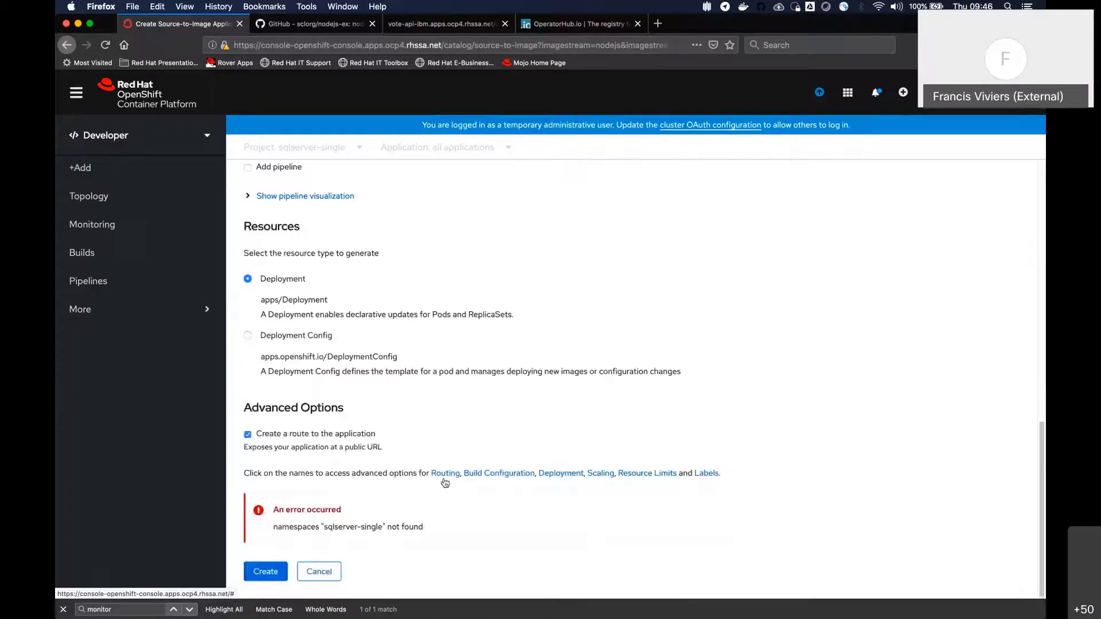
pyautogui.click(445, 468)
pyautogui.scroll(-1, 465, 488)
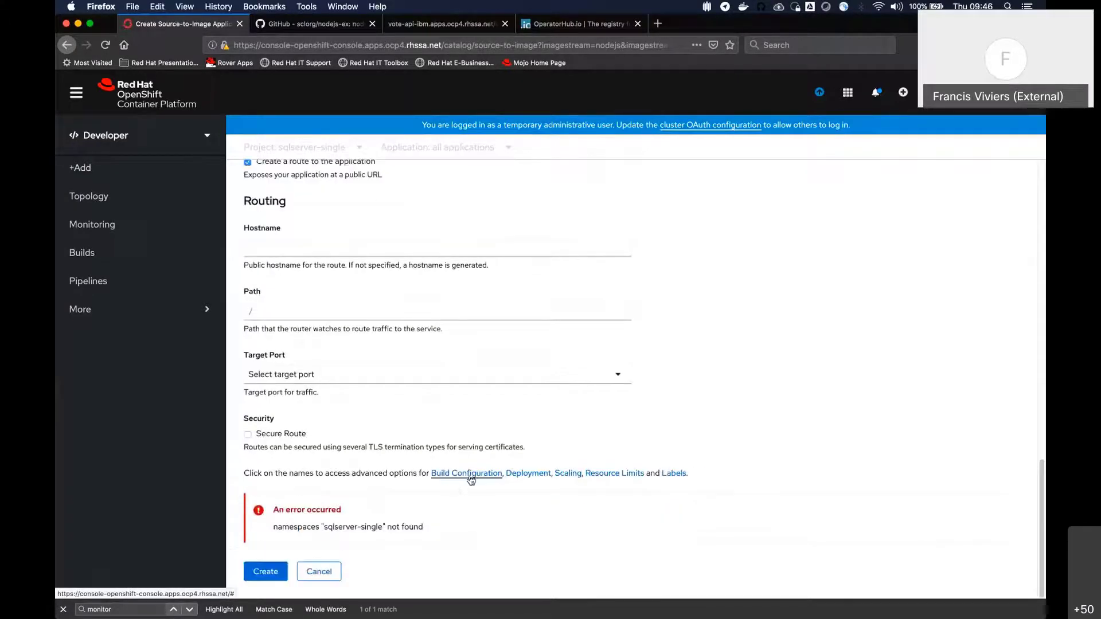
pyautogui.click(466, 473)
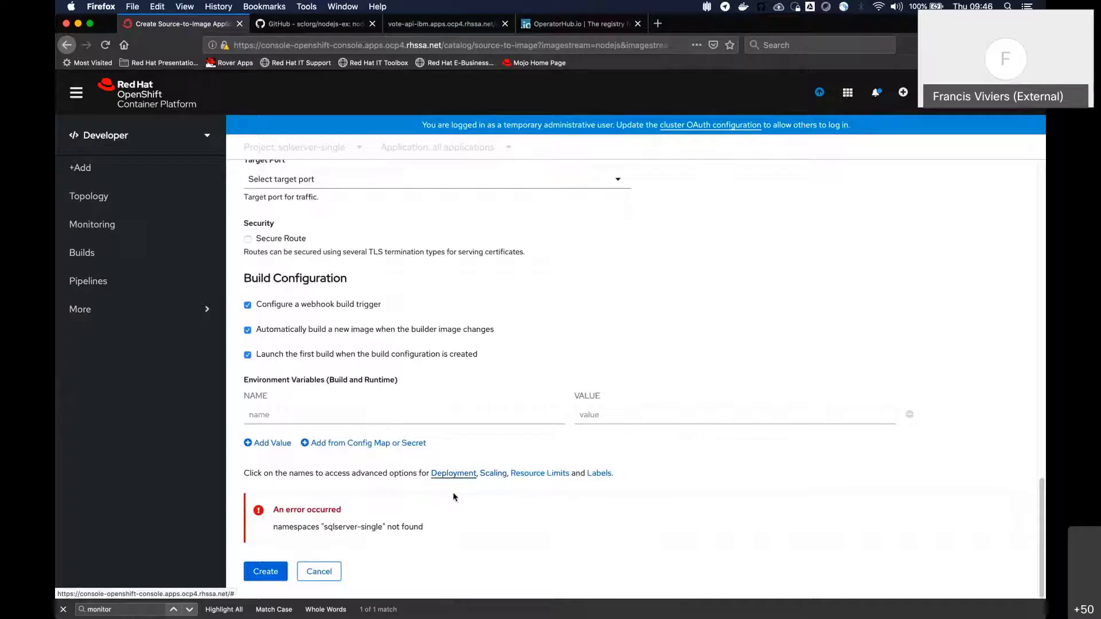
pyautogui.click(465, 474)
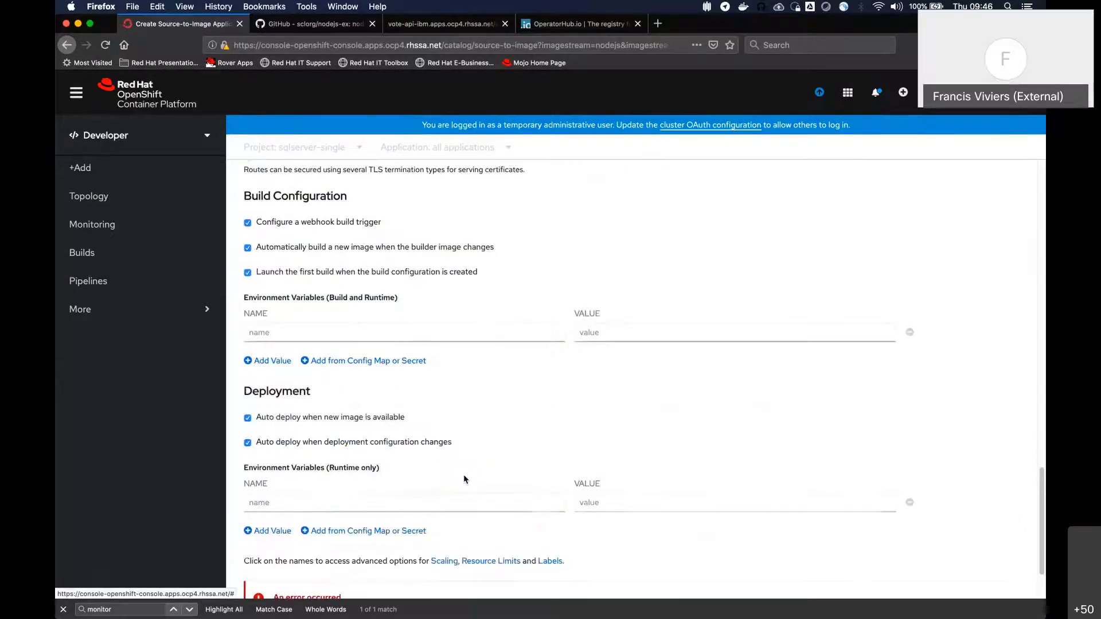
pyautogui.scroll(-3, 464, 480)
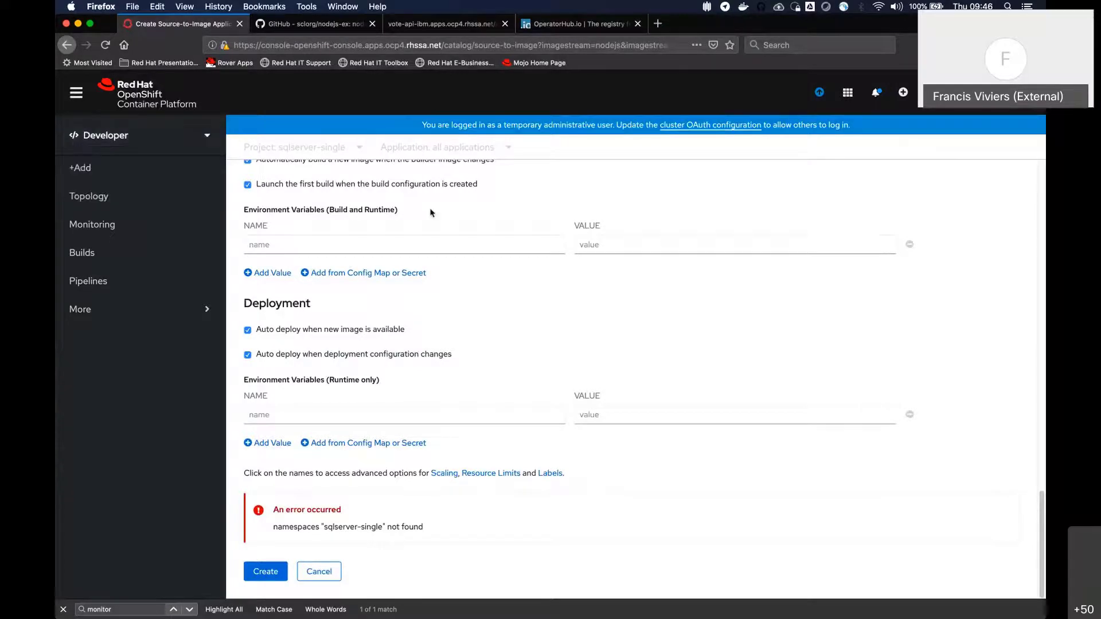
pyautogui.scroll(15, 401, 189)
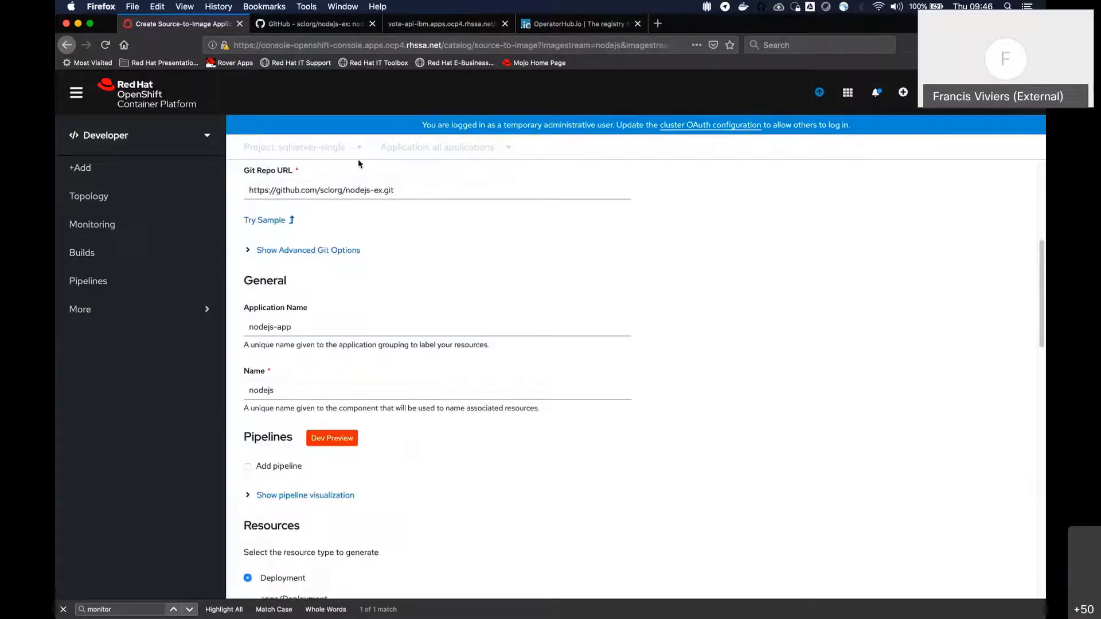
pyautogui.scroll(5, 359, 164)
# Leave the form for the Monitoring view and switch the project to ibm
pyautogui.click(175, 219)
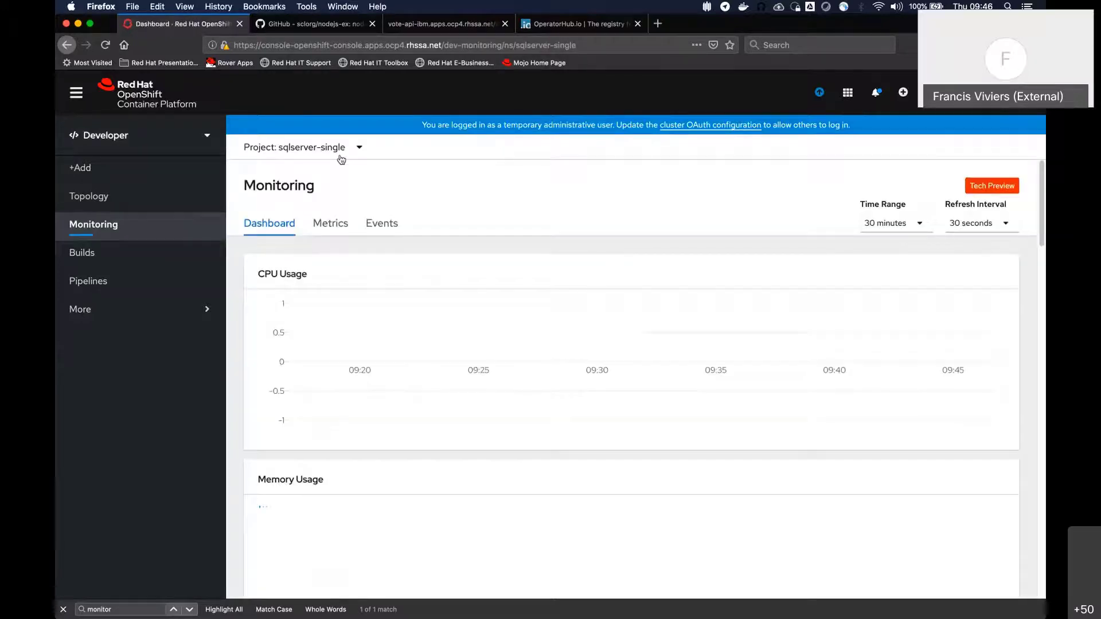
pyautogui.click(342, 159)
pyautogui.scroll(-5, 310, 278)
pyautogui.scroll(4, 303, 252)
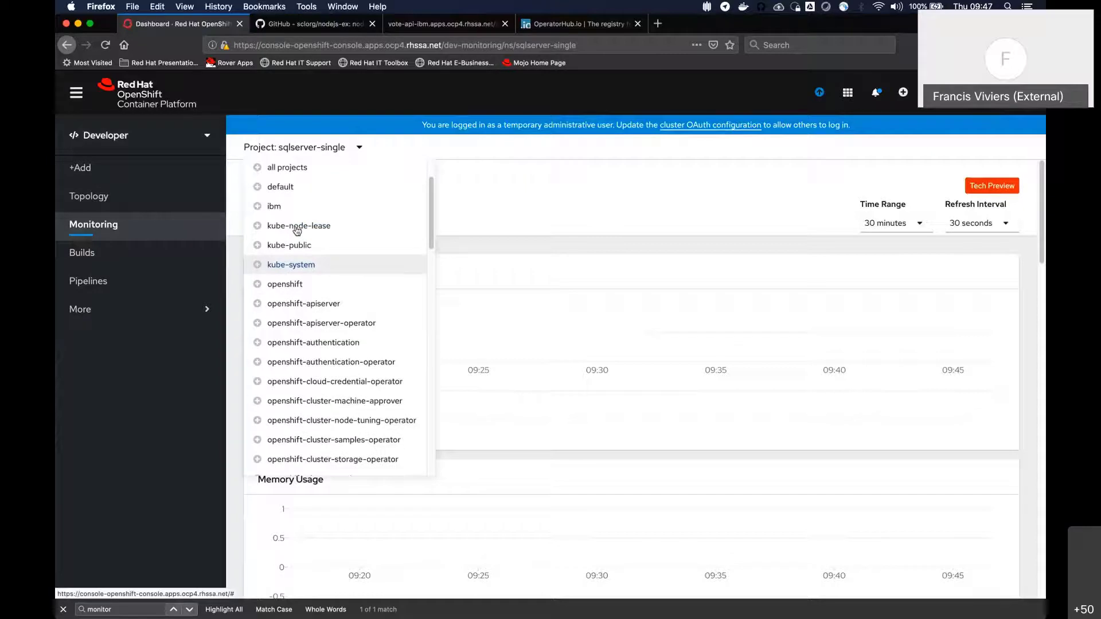
pyautogui.click(274, 206)
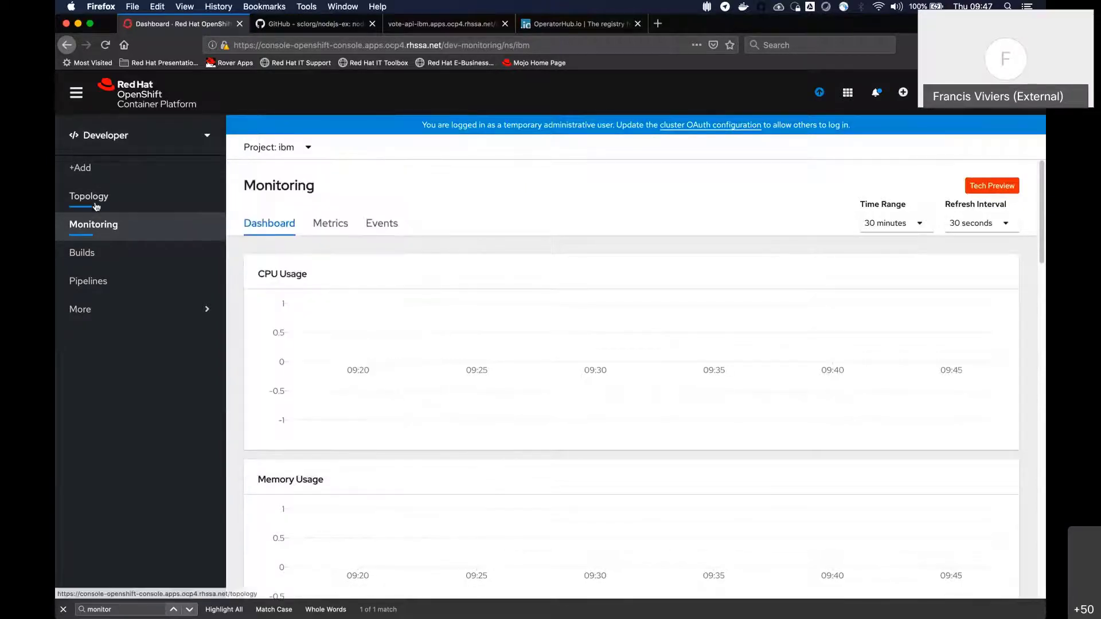
# Check the ibm project's topology and start an application form from the catalog's Node.js builder image under JavaScript languages
pyautogui.click(114, 201)
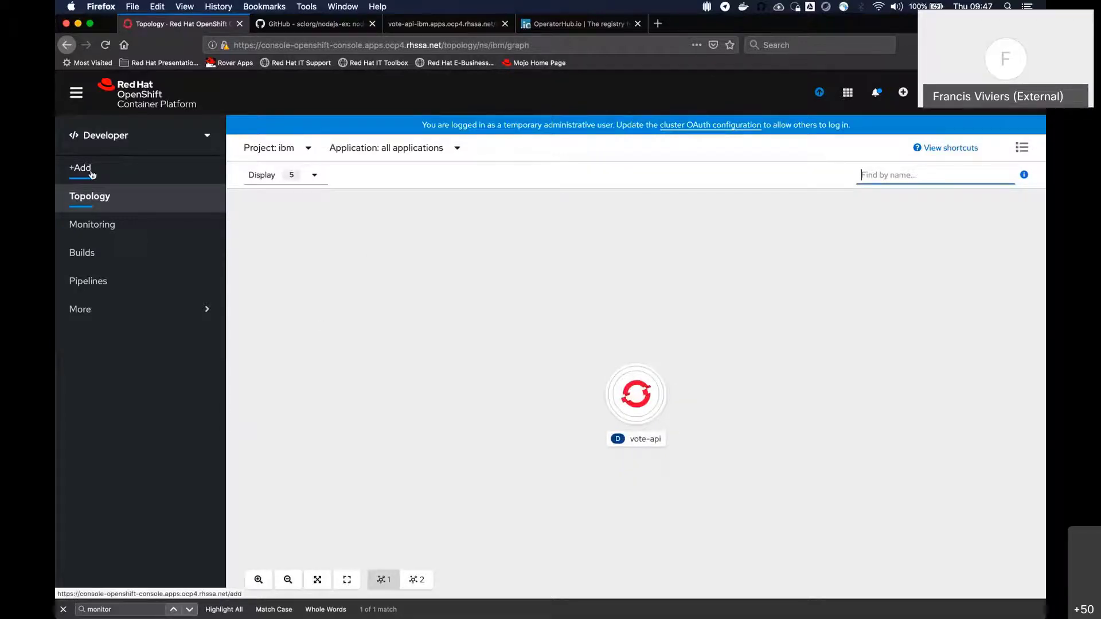
pyautogui.click(92, 174)
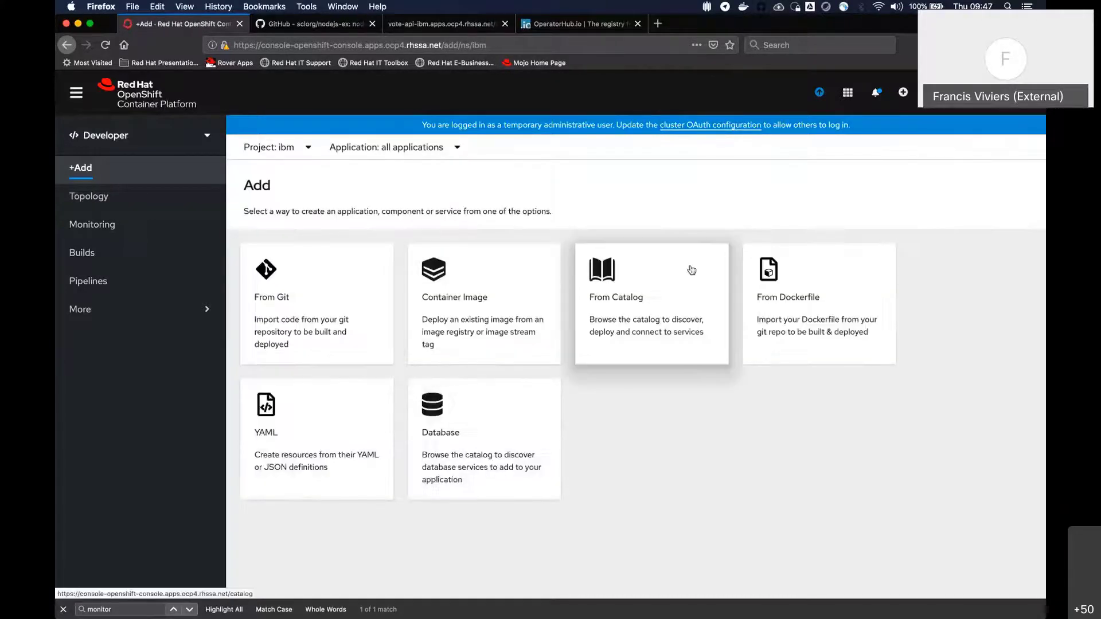
pyautogui.click(691, 270)
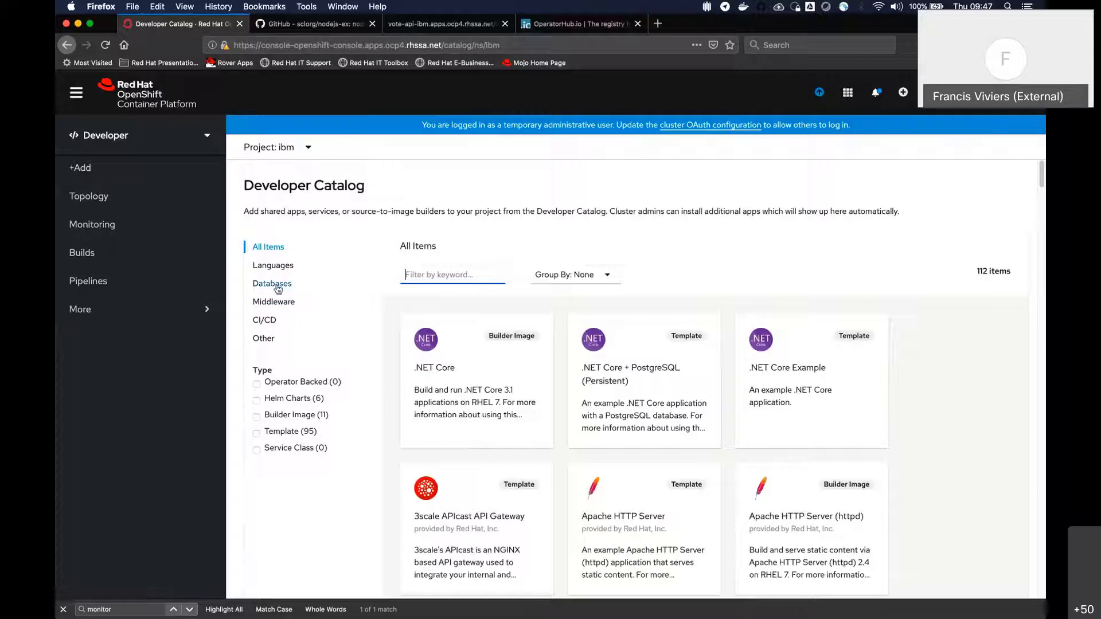
pyautogui.click(253, 267)
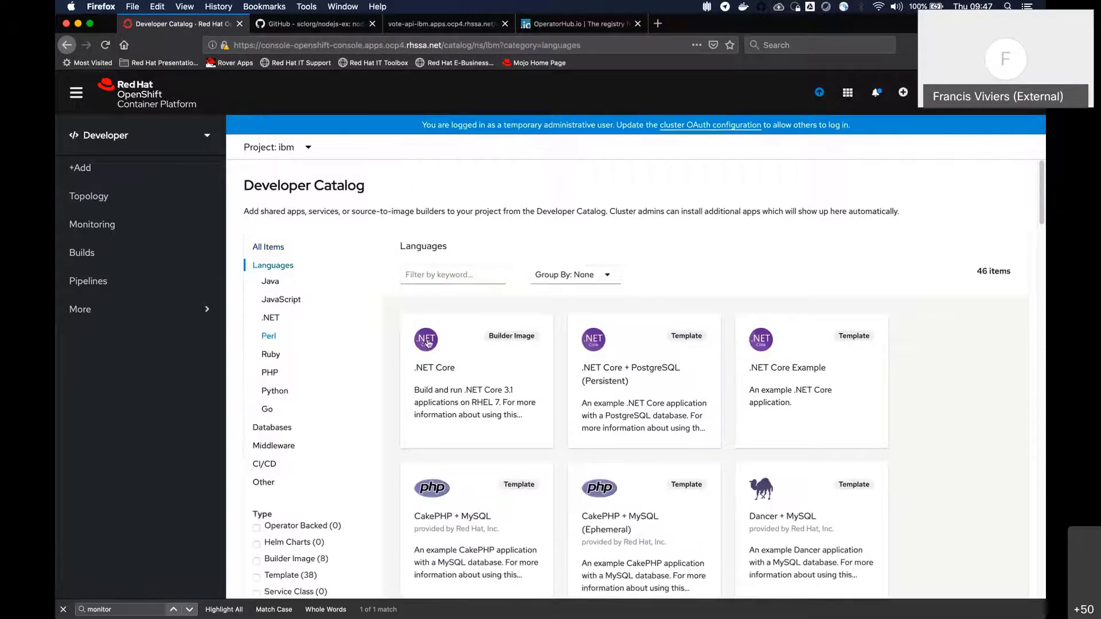
pyautogui.click(283, 300)
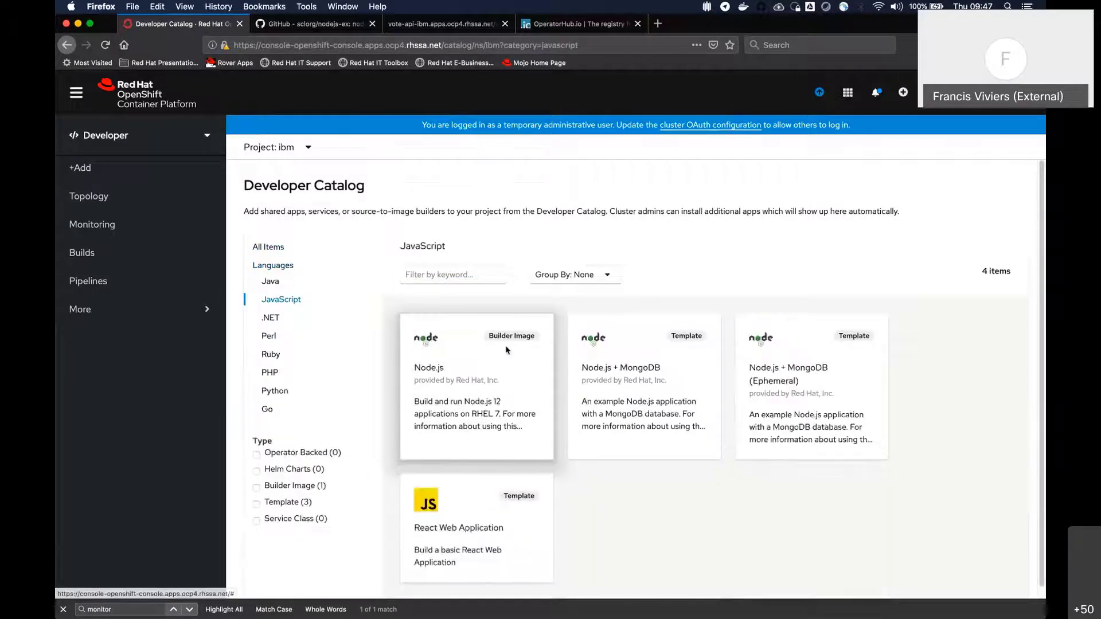
pyautogui.click(506, 350)
pyautogui.click(577, 192)
pyautogui.scroll(-4, 383, 311)
pyautogui.click(264, 315)
pyautogui.scroll(-6, 701, 300)
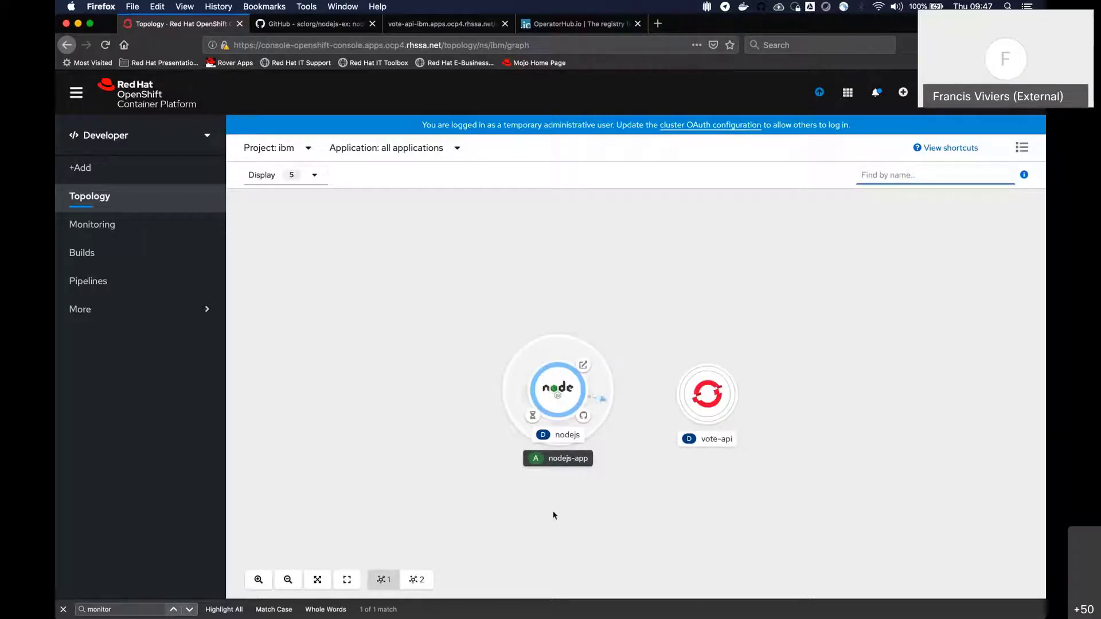
# Open the nodejs deployment from the nodejs-app group in the topology and examine its YAML and pod scaling details
pyautogui.click(542, 356)
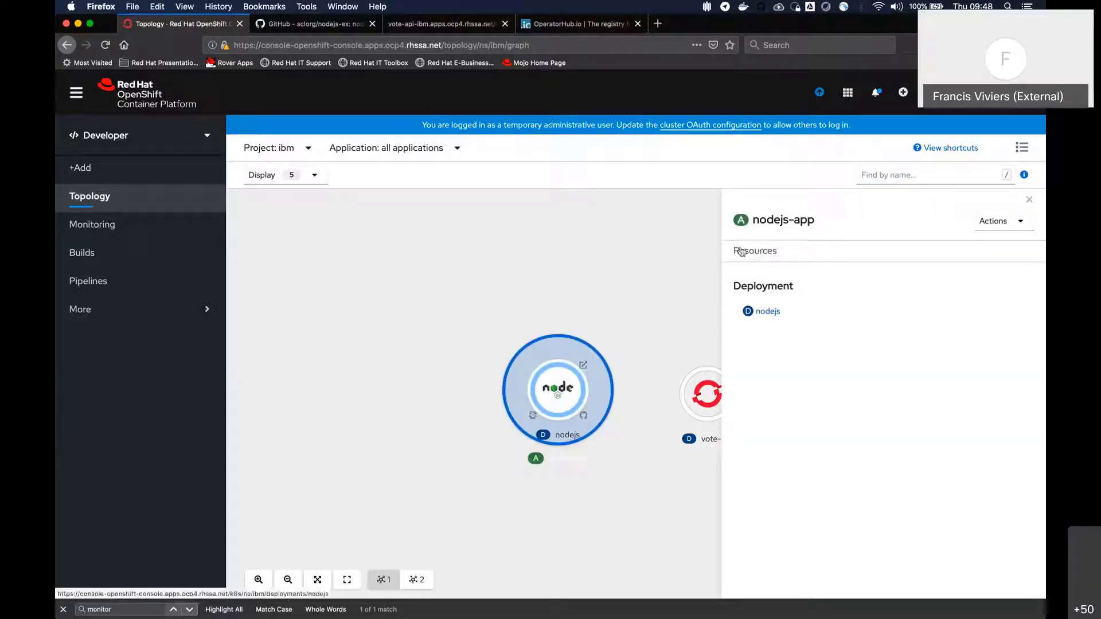
pyautogui.click(767, 312)
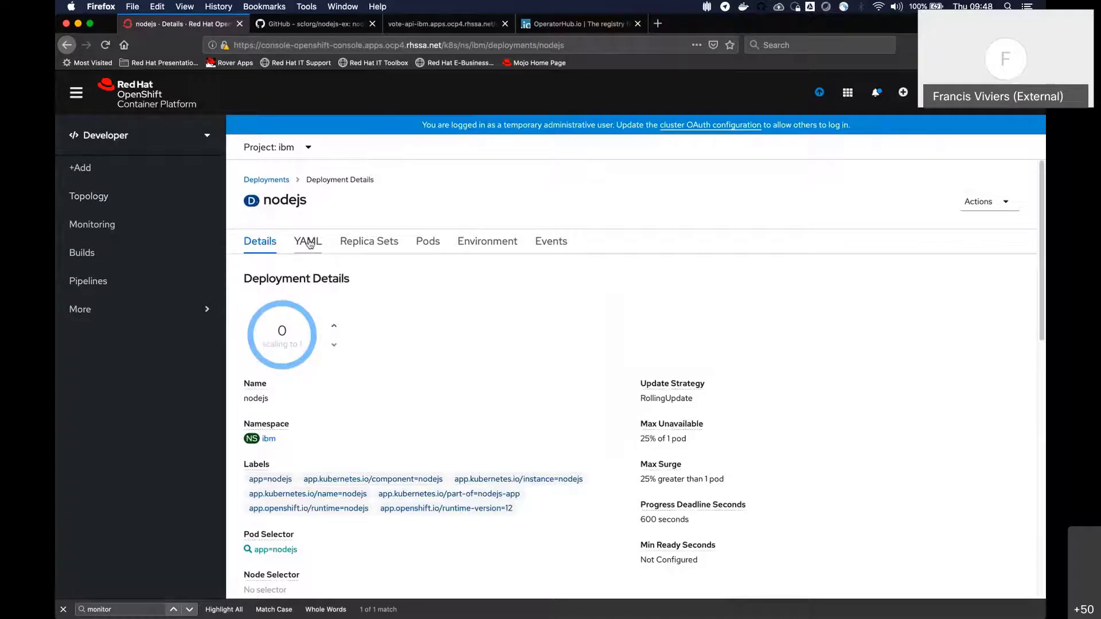
pyautogui.click(309, 243)
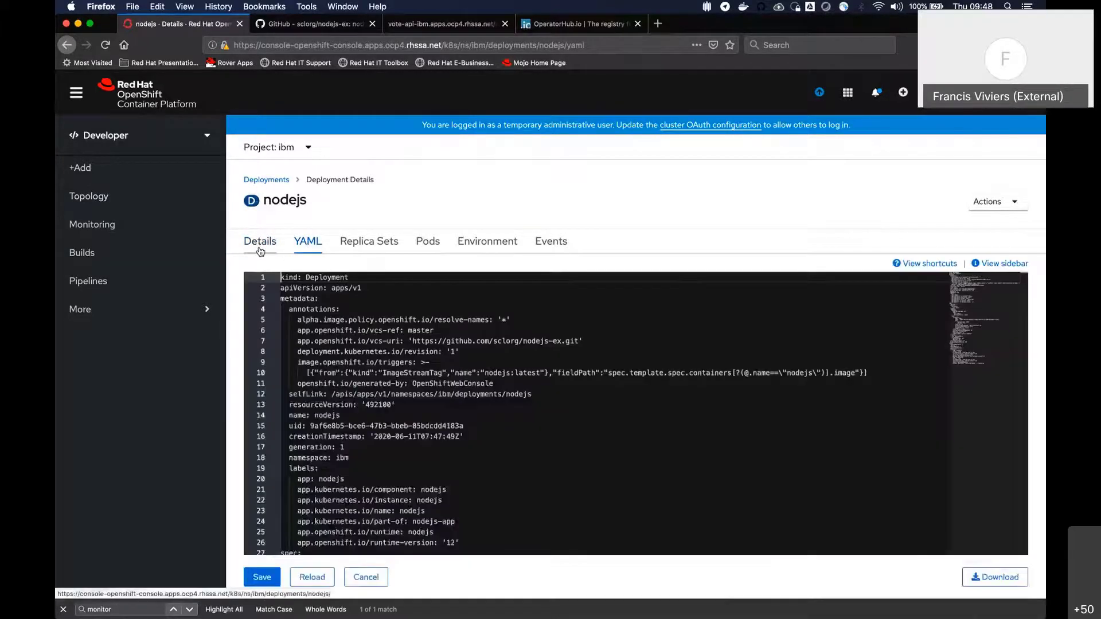
pyautogui.click(263, 245)
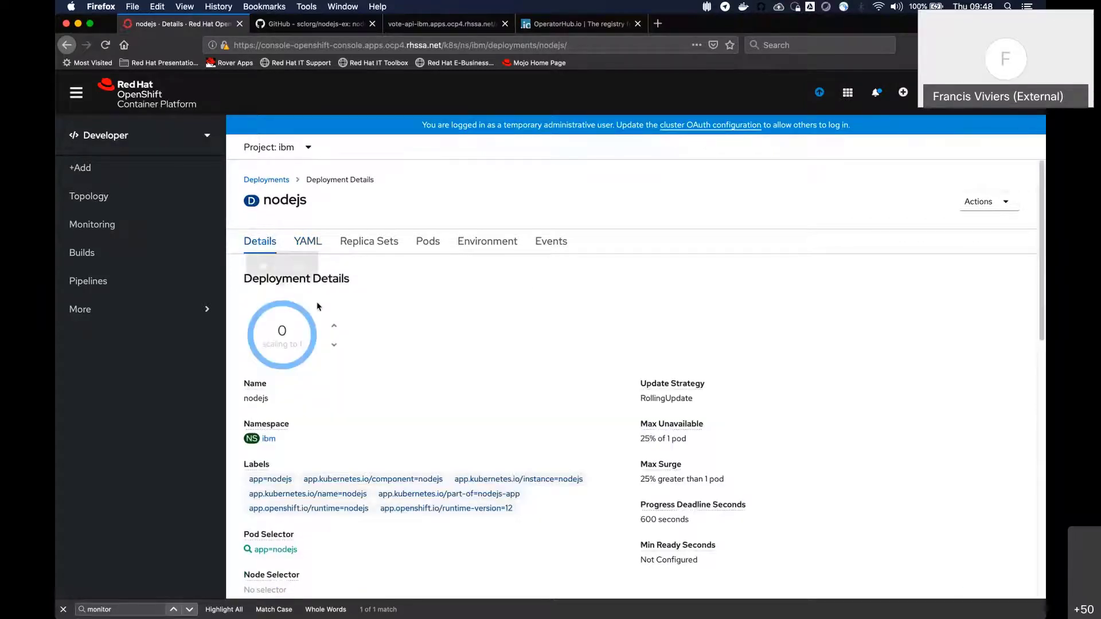
pyautogui.moveTo(285, 370)
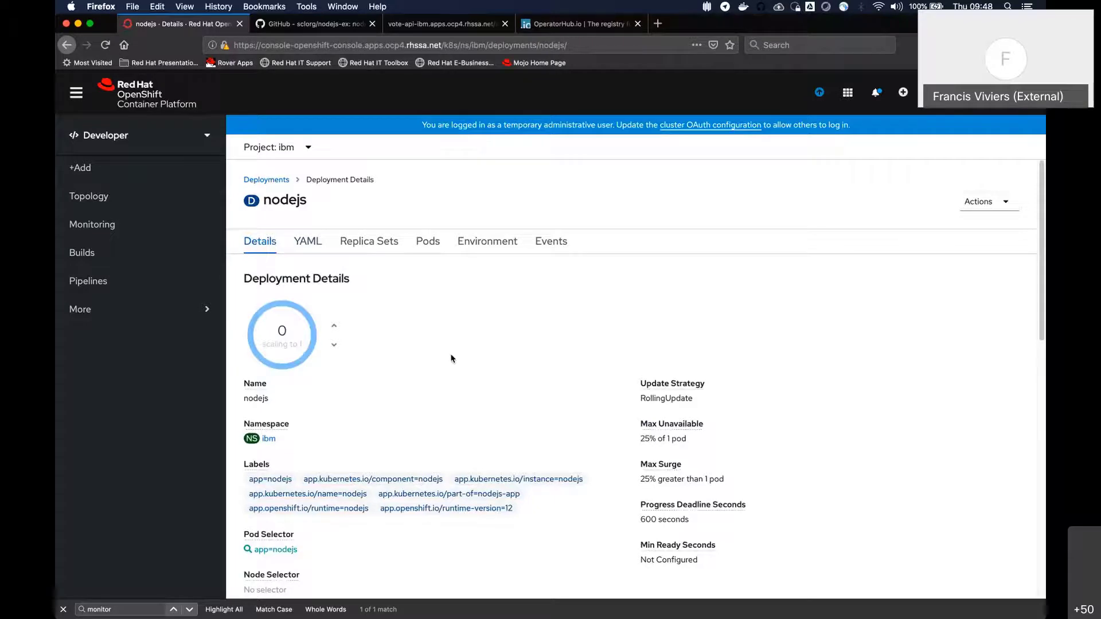
# Open the nodejs build config of the ibm project and examine its details and YAML definition
pyautogui.click(75, 259)
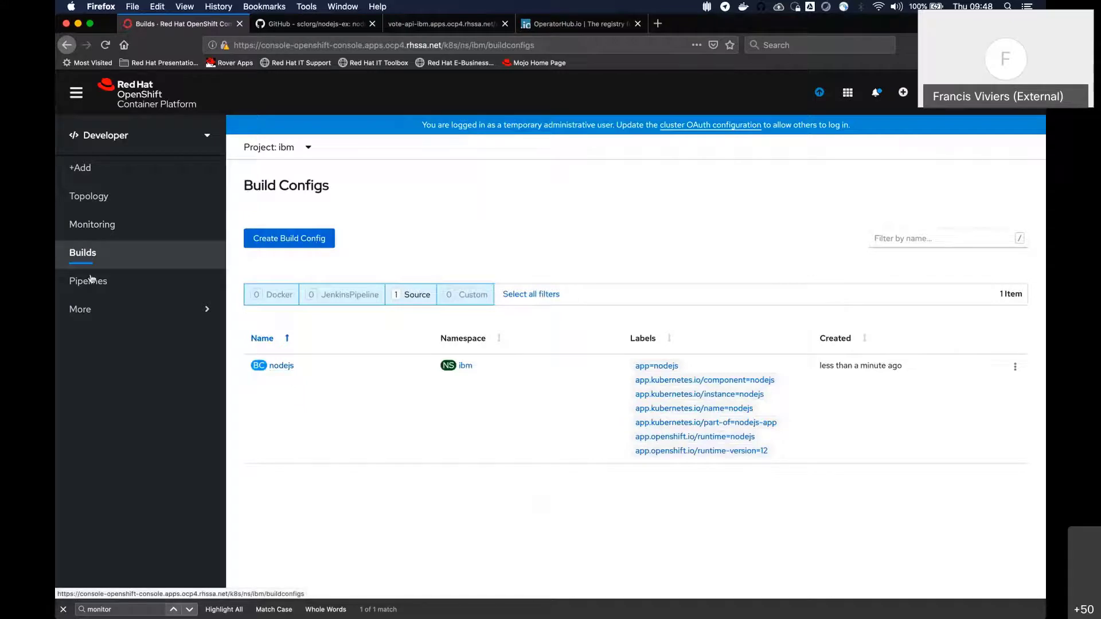
pyautogui.click(282, 367)
pyautogui.scroll(-5, 463, 270)
pyautogui.scroll(4, 454, 272)
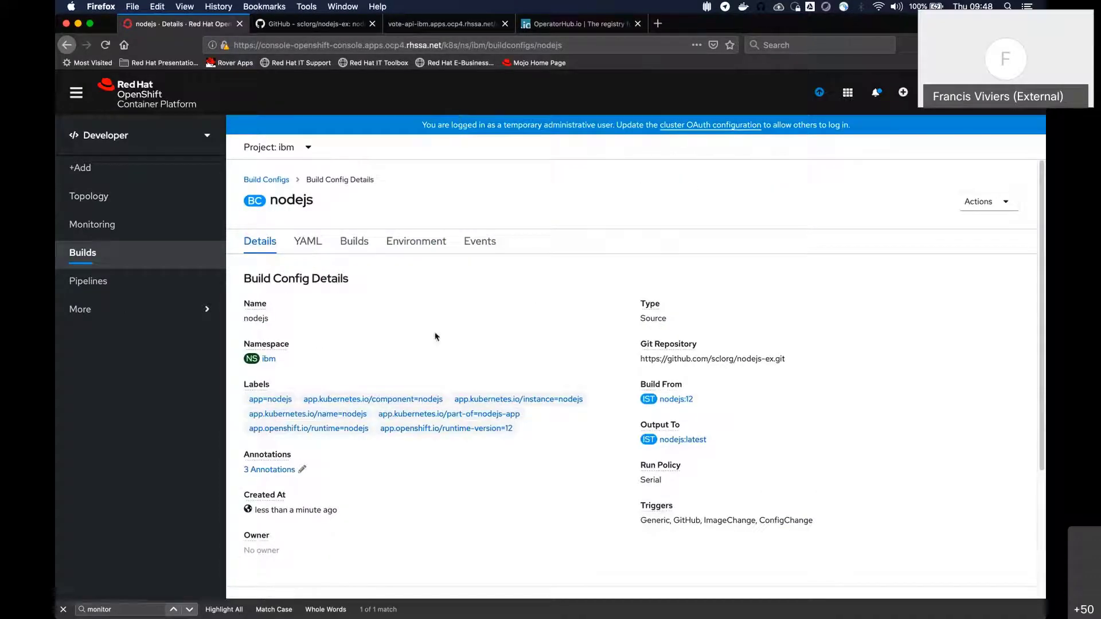
pyautogui.scroll(-3, 438, 321)
pyautogui.scroll(1, 447, 335)
pyautogui.scroll(-1, 448, 337)
pyautogui.scroll(3, 518, 344)
pyautogui.click(306, 243)
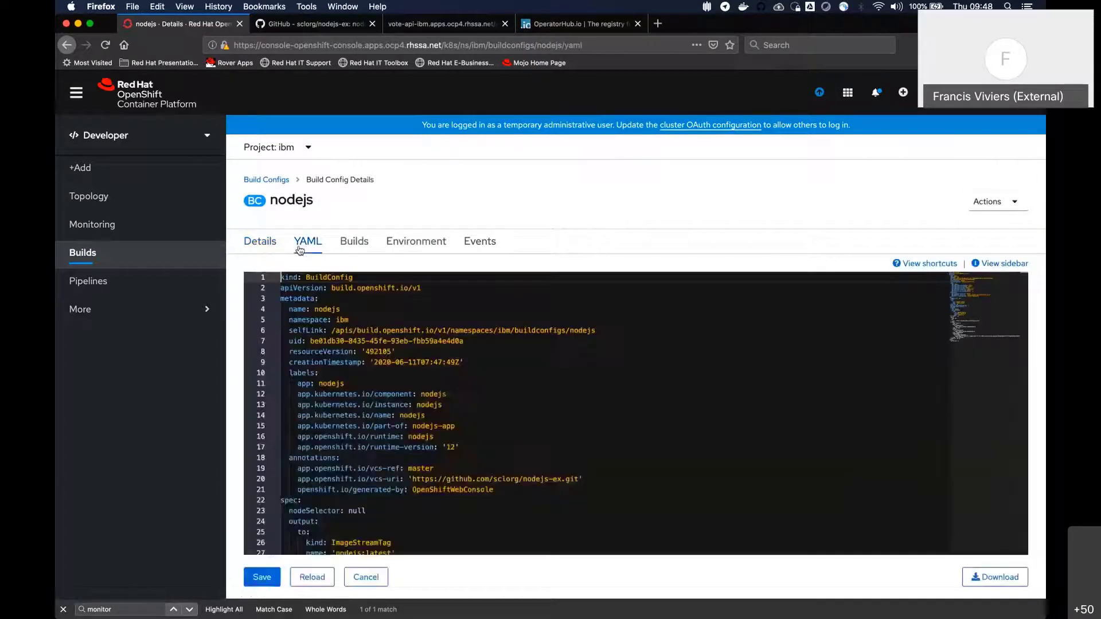
# Open the logs of the build config's nodejs-1 build and follow the repository cloning, blob caching and build step output
pyautogui.click(371, 247)
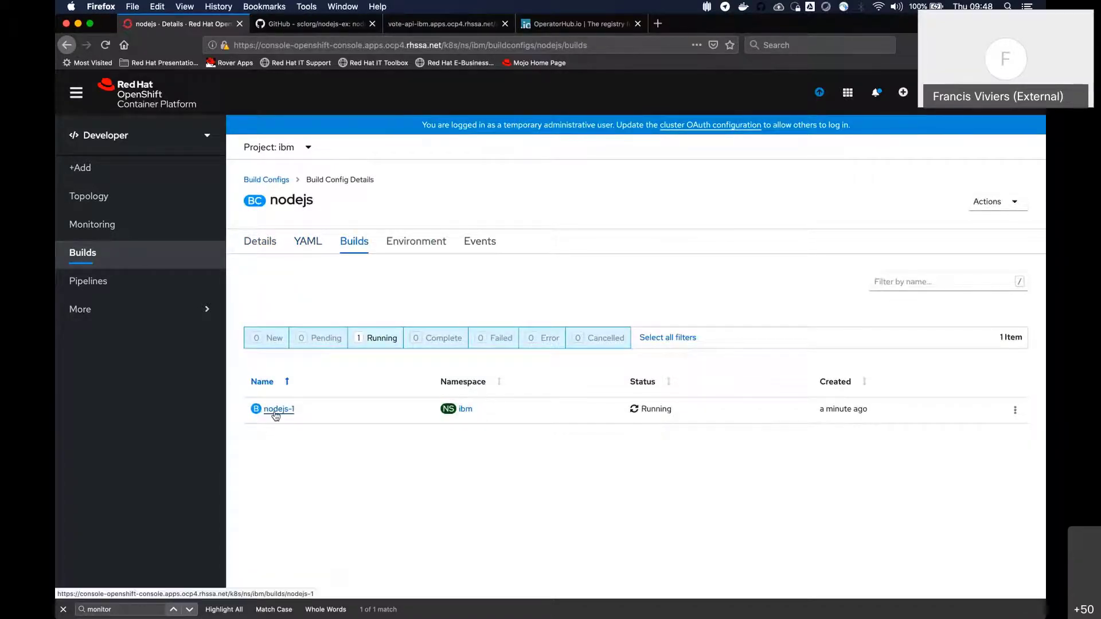
pyautogui.click(276, 410)
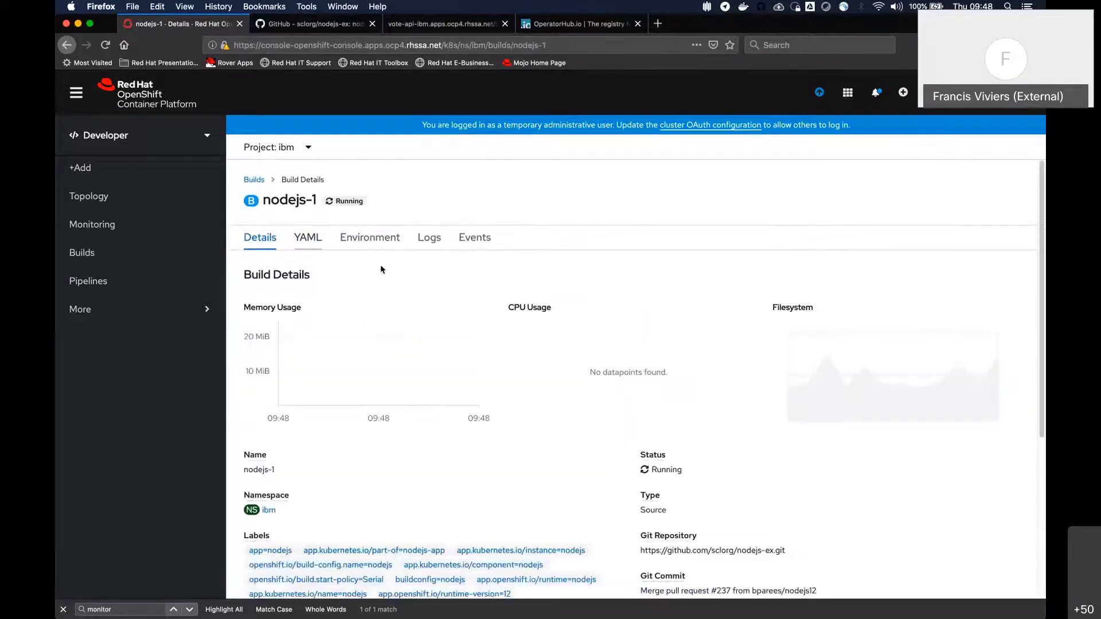
pyautogui.click(430, 243)
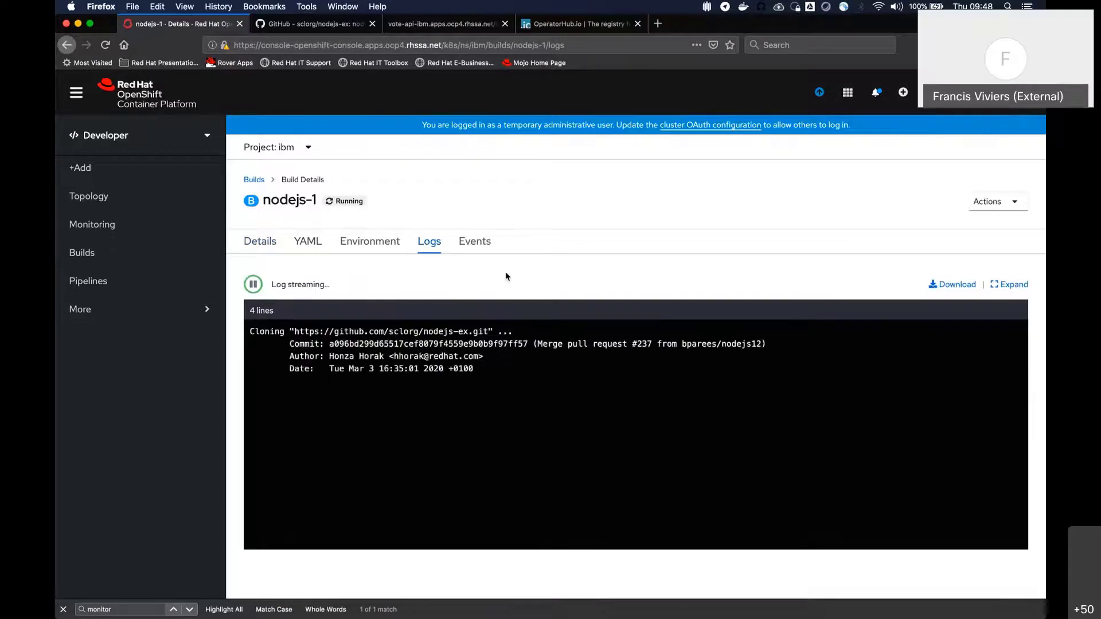
pyautogui.moveTo(299, 332); pyautogui.dragTo(506, 324)
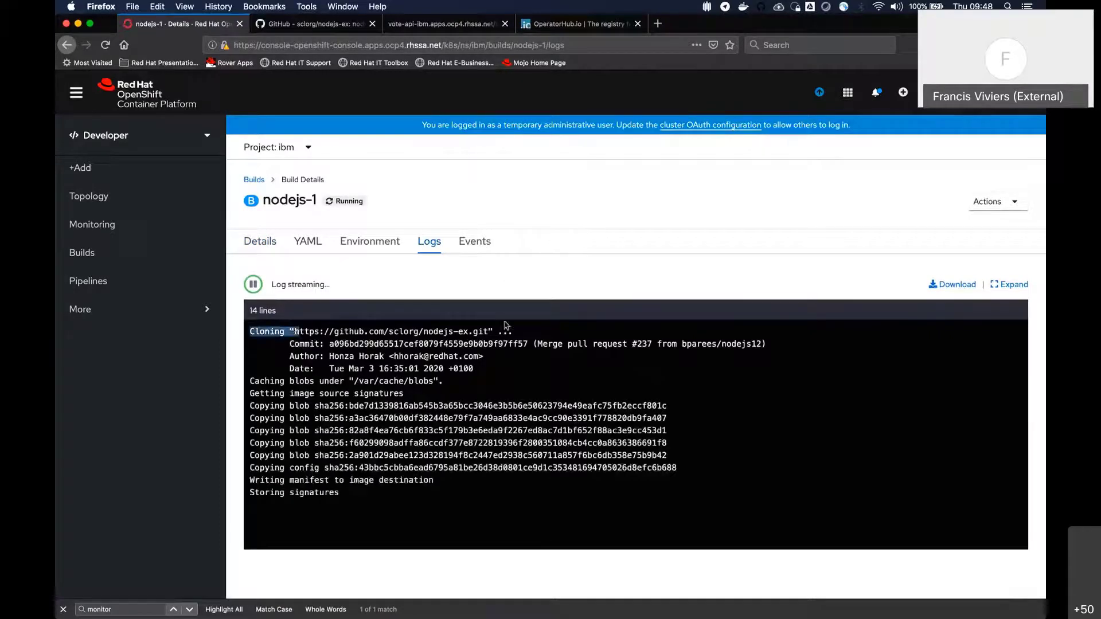
pyautogui.click(505, 324)
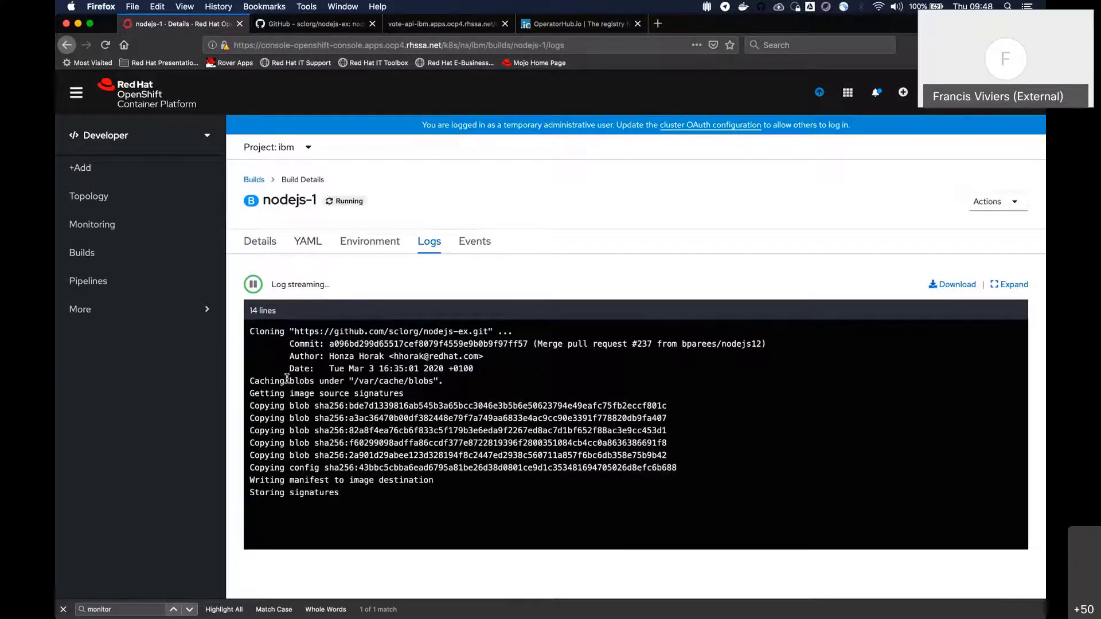
pyautogui.moveTo(293, 380); pyautogui.dragTo(323, 379)
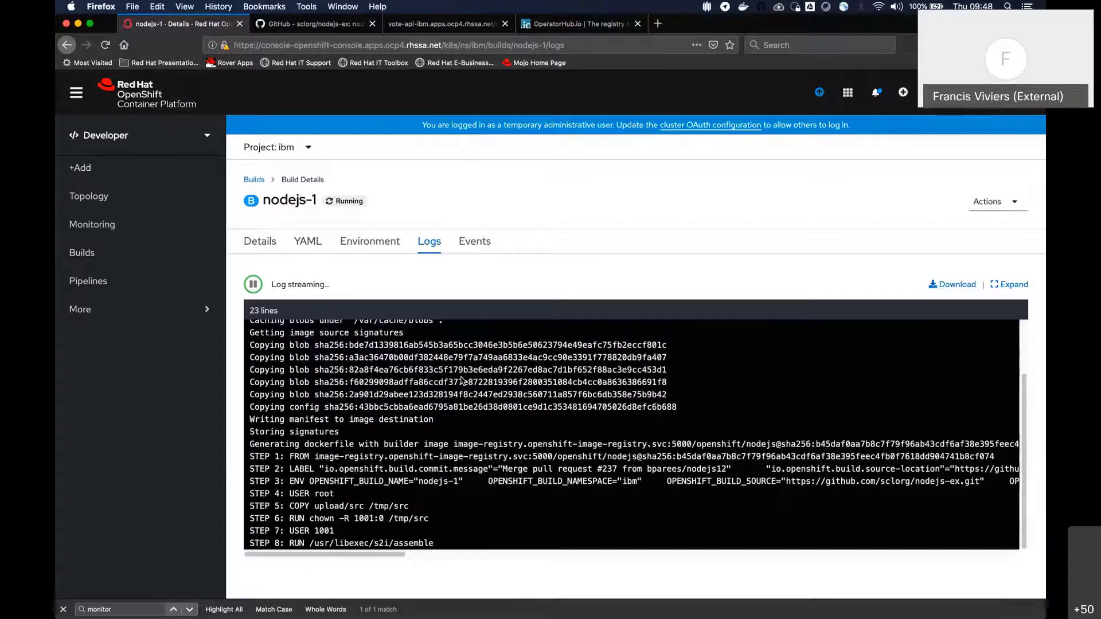
pyautogui.scroll(3, 462, 381)
pyautogui.scroll(-4, 419, 445)
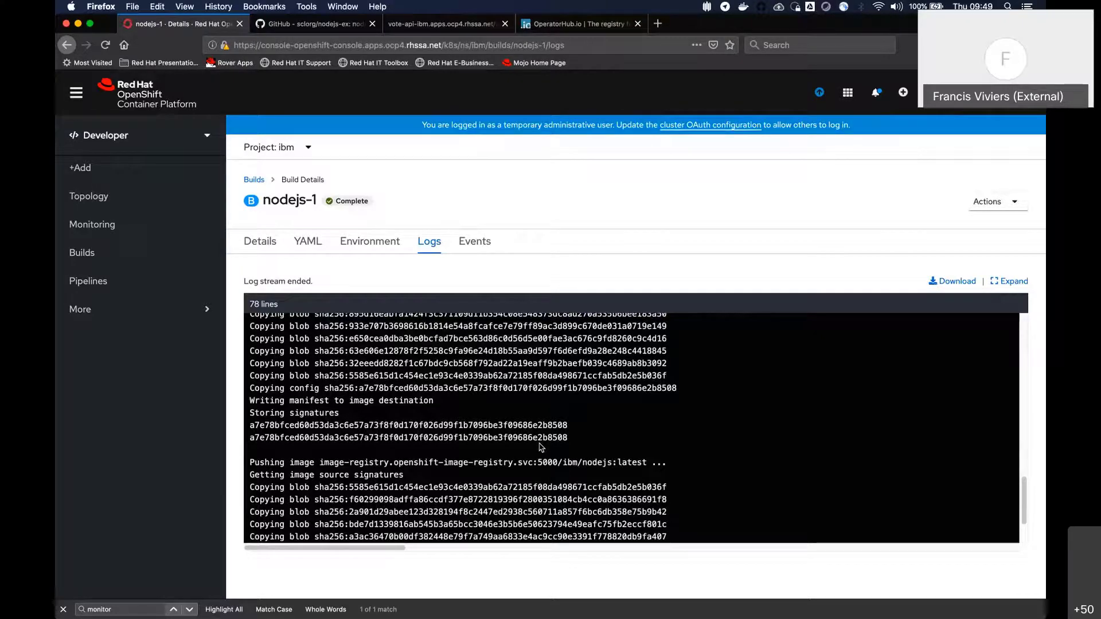
# Examine the end of the nodejs-1 build log, covering the image push and the preceding npm dependency output
pyautogui.scroll(-3, 468, 424)
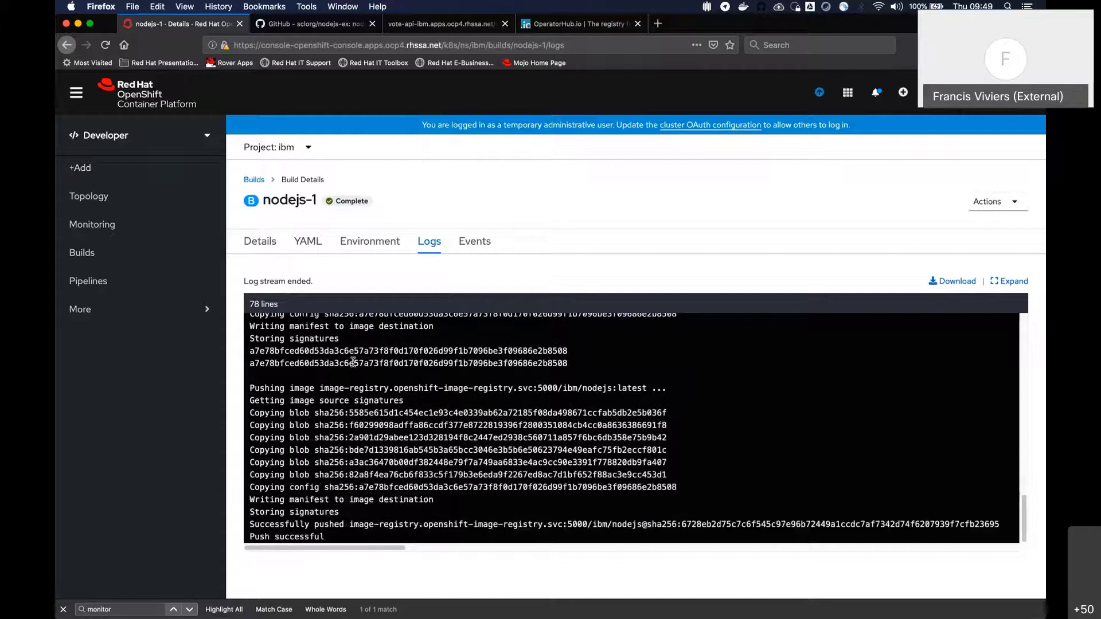
pyautogui.scroll(2, 353, 362)
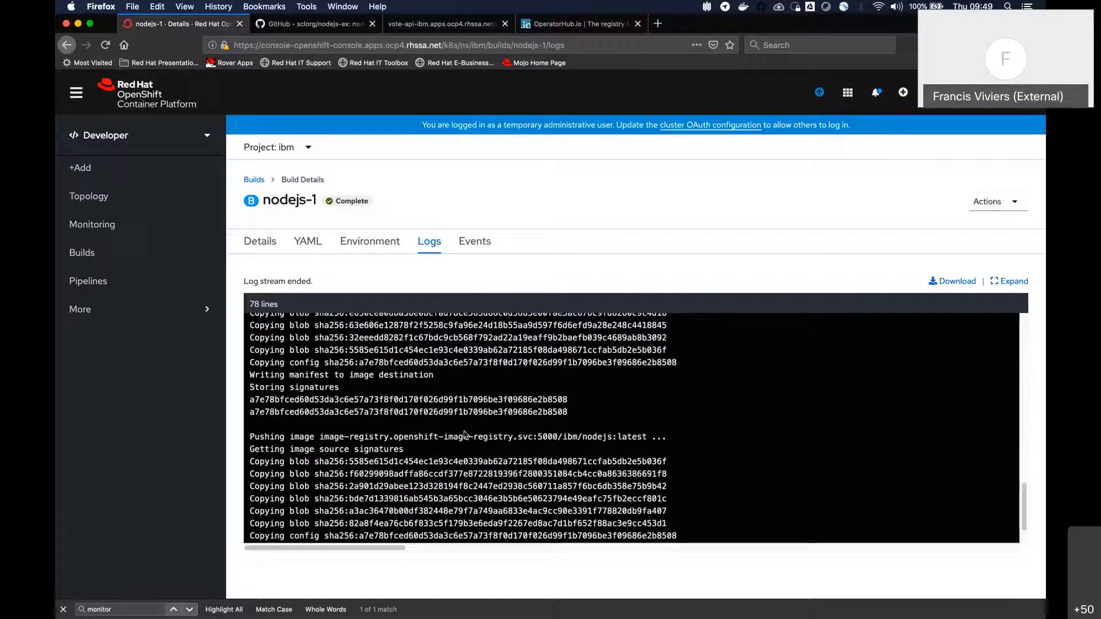
pyautogui.scroll(5, 401, 401)
pyautogui.scroll(3, 344, 378)
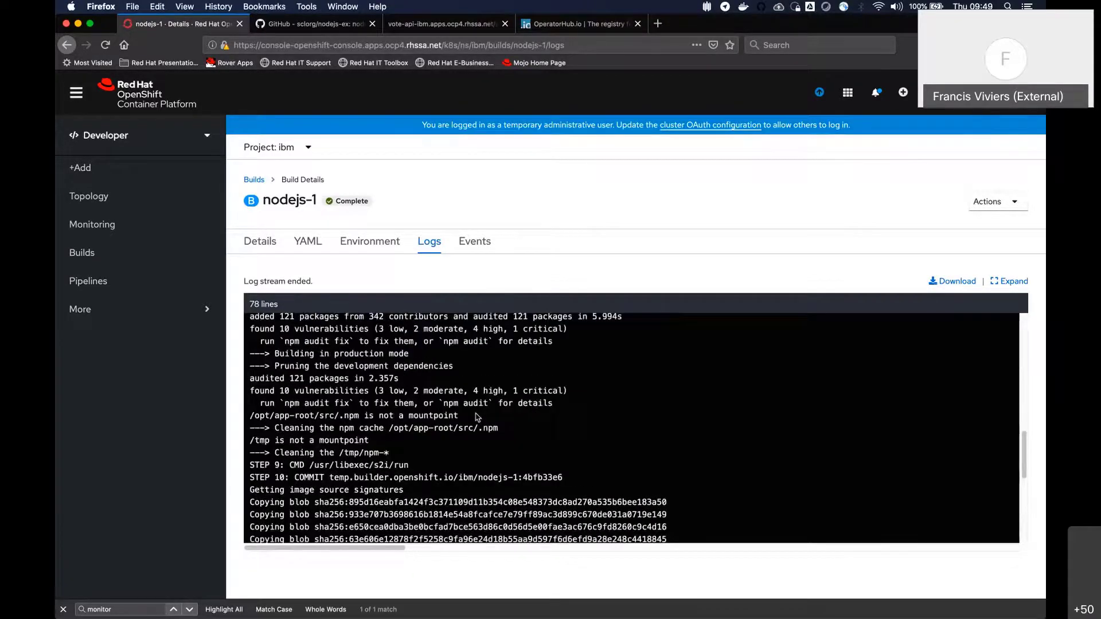
# Examine the end of the nodejs-1 build log, from the image commit through the push of the nodejs:latest image to the internal registry
pyautogui.scroll(-2, 283, 361)
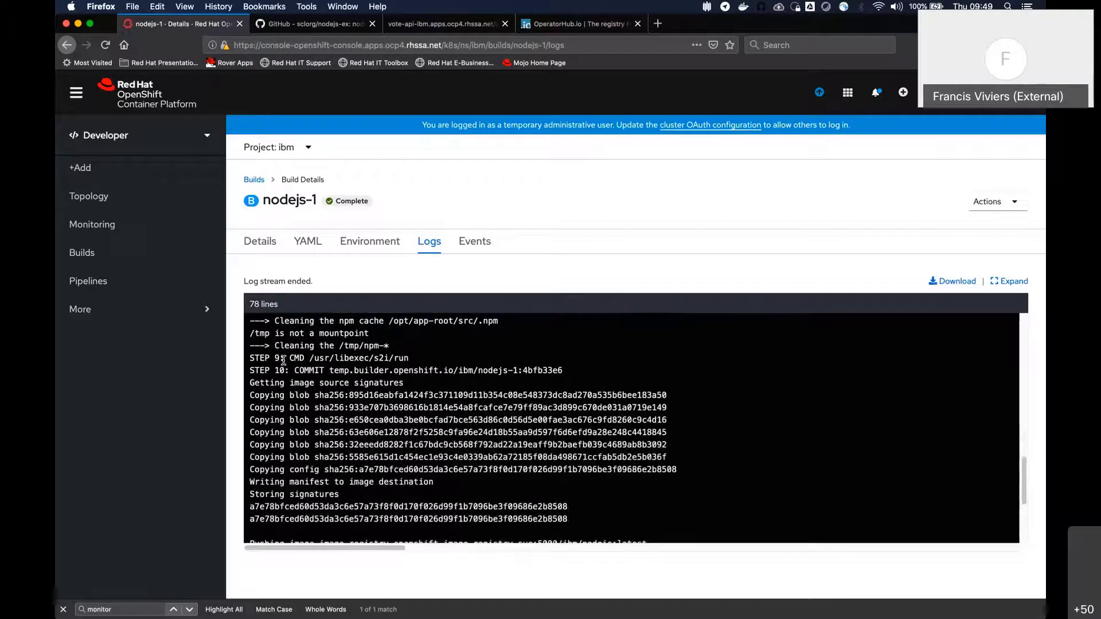
pyautogui.scroll(-1, 283, 360)
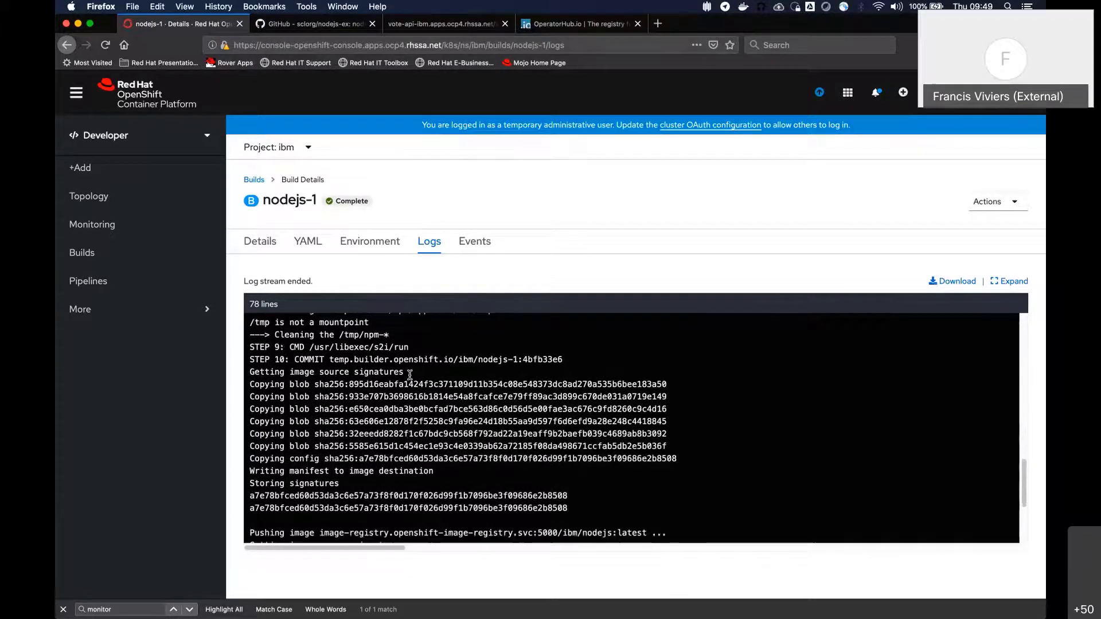
pyautogui.scroll(-5, 422, 404)
pyautogui.scroll(-3, 423, 404)
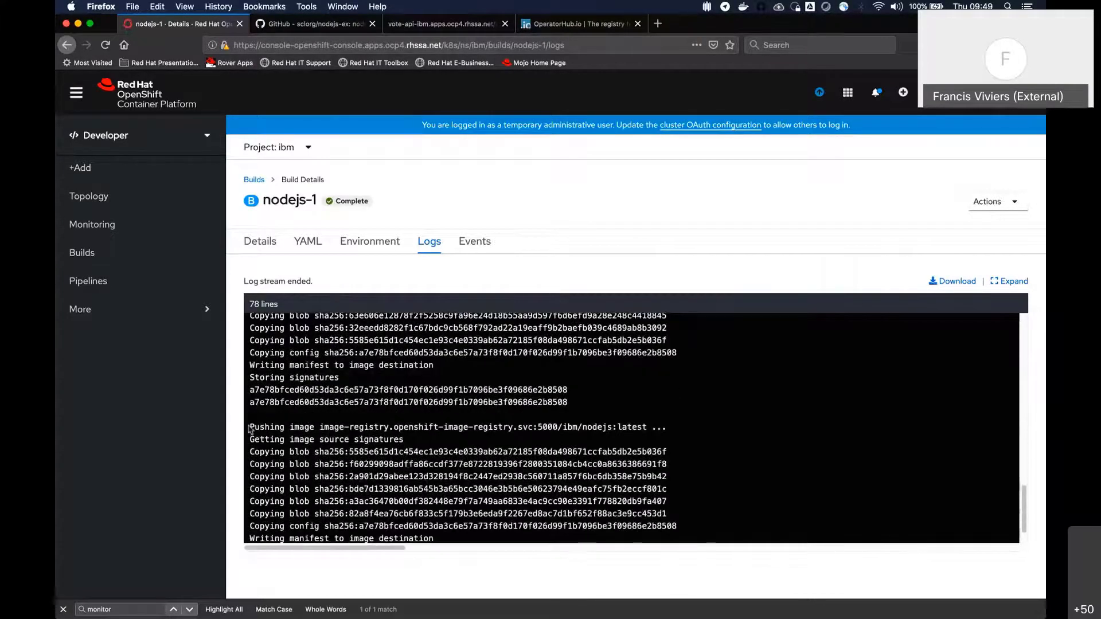
pyautogui.moveTo(258, 423); pyautogui.dragTo(430, 431)
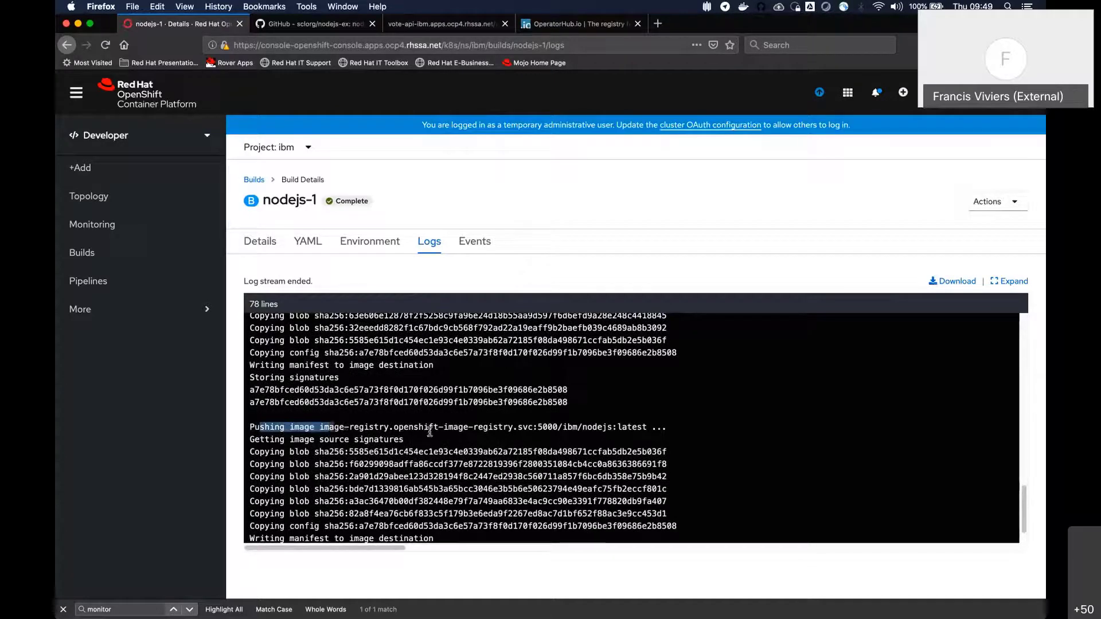
pyautogui.click(310, 438)
pyautogui.moveTo(315, 430); pyautogui.dragTo(649, 427)
pyautogui.scroll(-2, 592, 451)
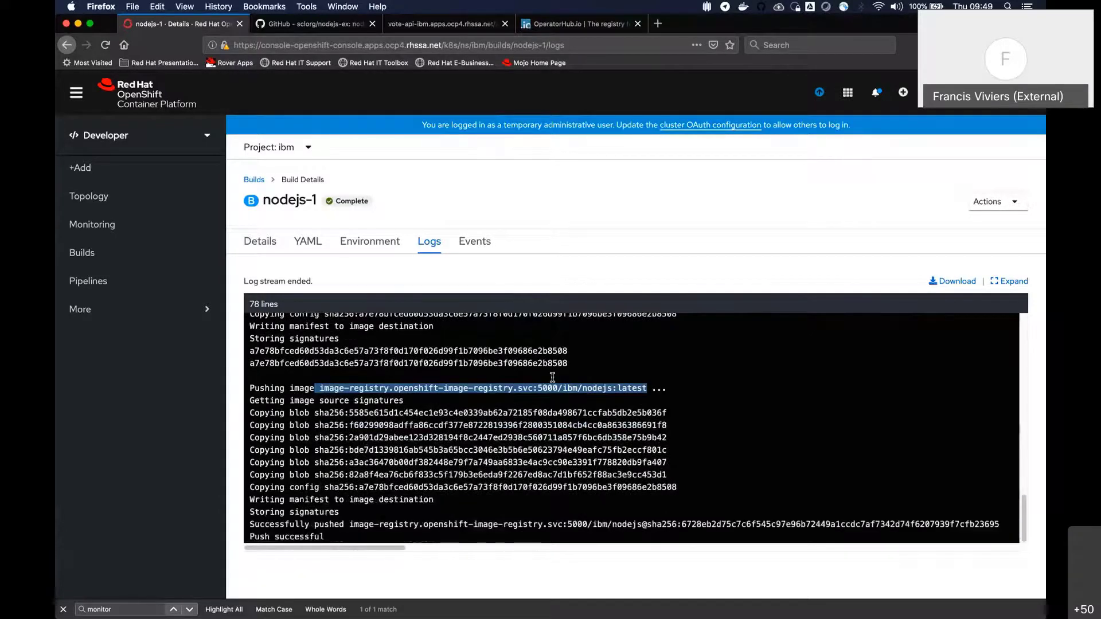
pyautogui.moveTo(291, 426); pyautogui.dragTo(436, 538)
pyautogui.click(453, 423)
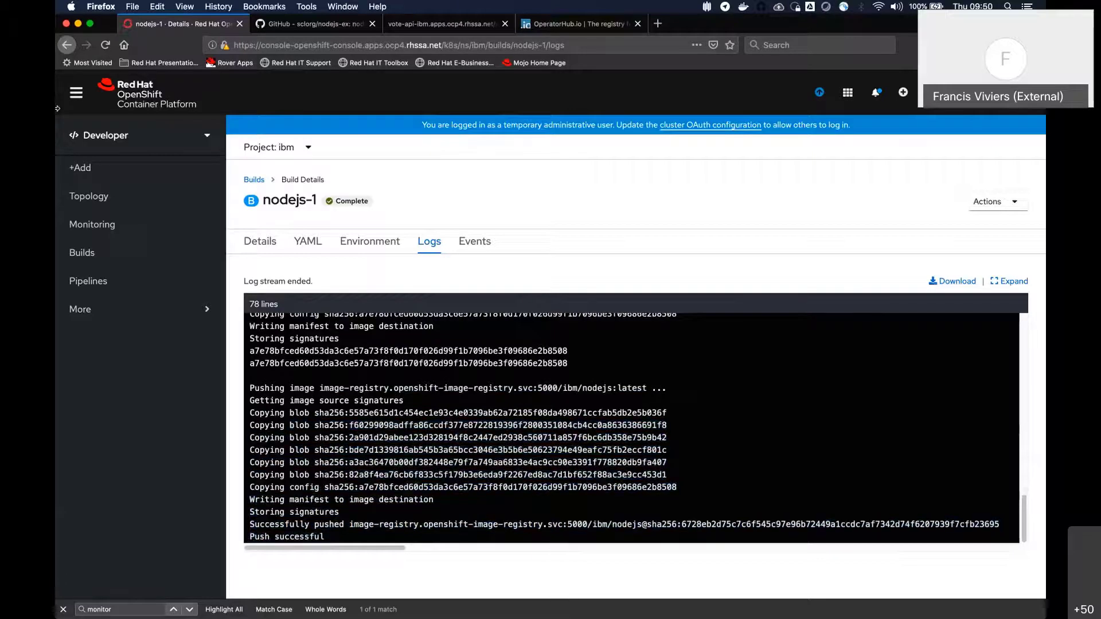
# Open the details of the nodejs deployment from the ibm project's topology
pyautogui.click(106, 226)
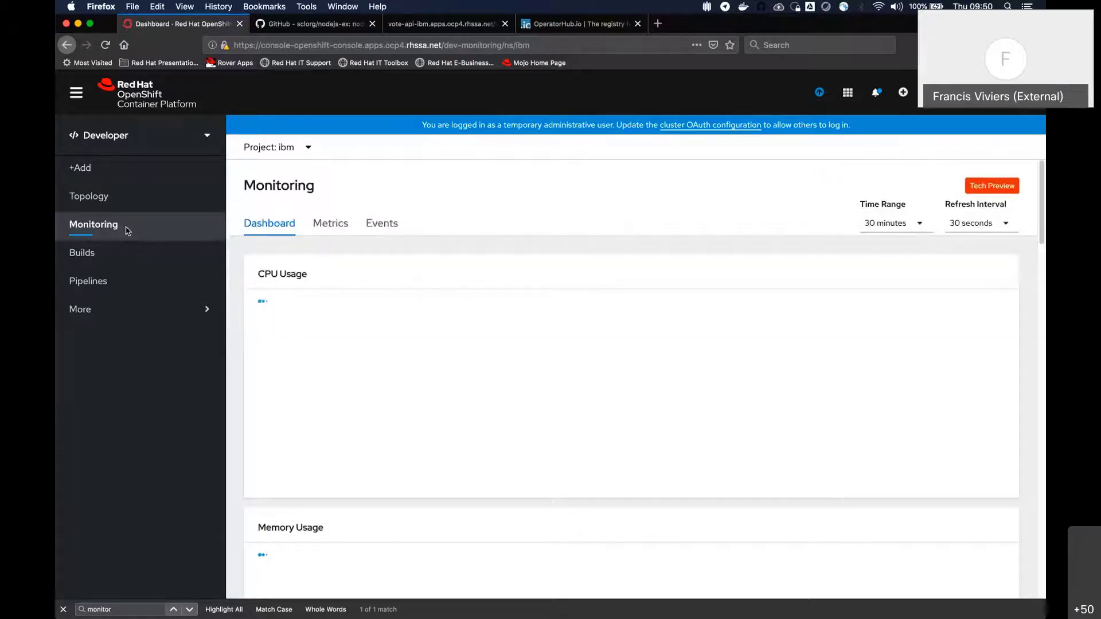
pyautogui.click(91, 196)
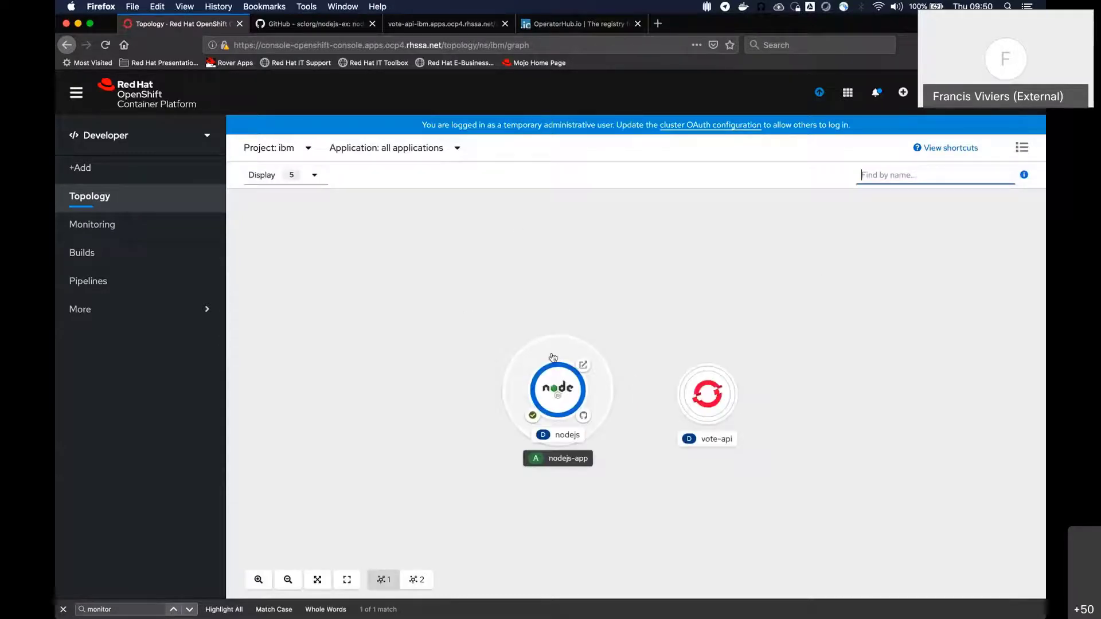
pyautogui.click(553, 357)
pyautogui.click(760, 310)
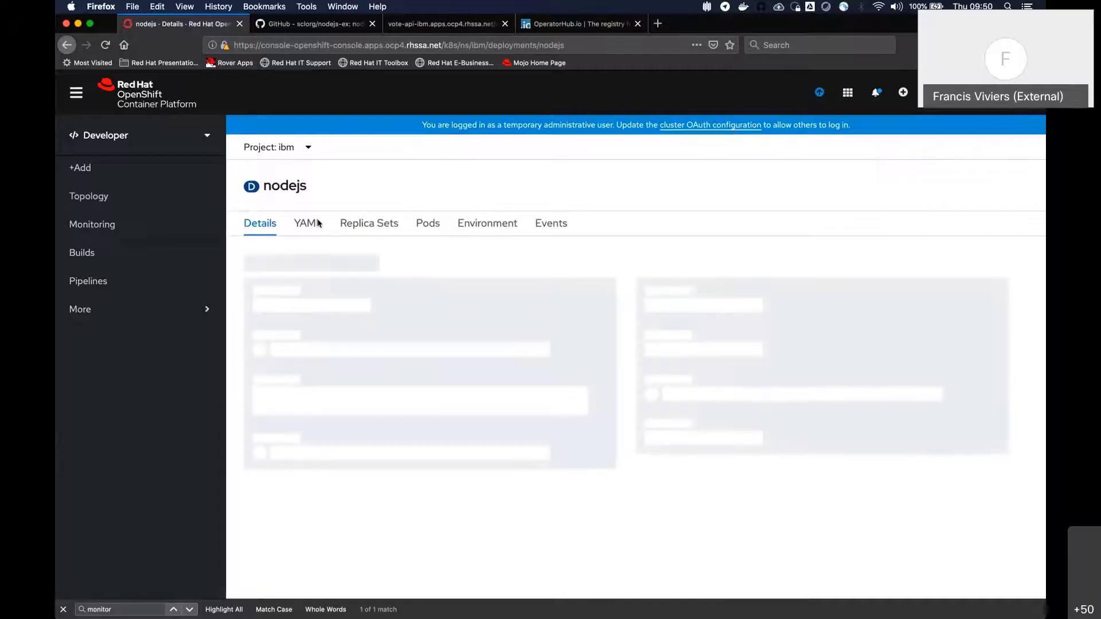
pyautogui.moveTo(304, 323)
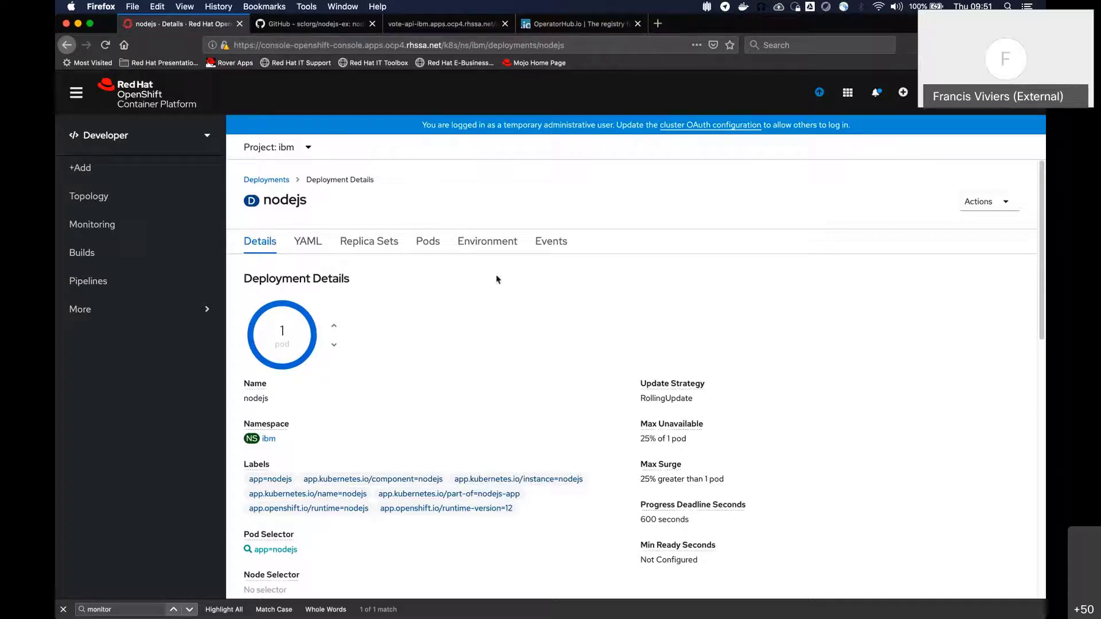
# Open the logs of the nodejs deployment's running pod and examine the environment variables and npm launch output
pyautogui.click(434, 249)
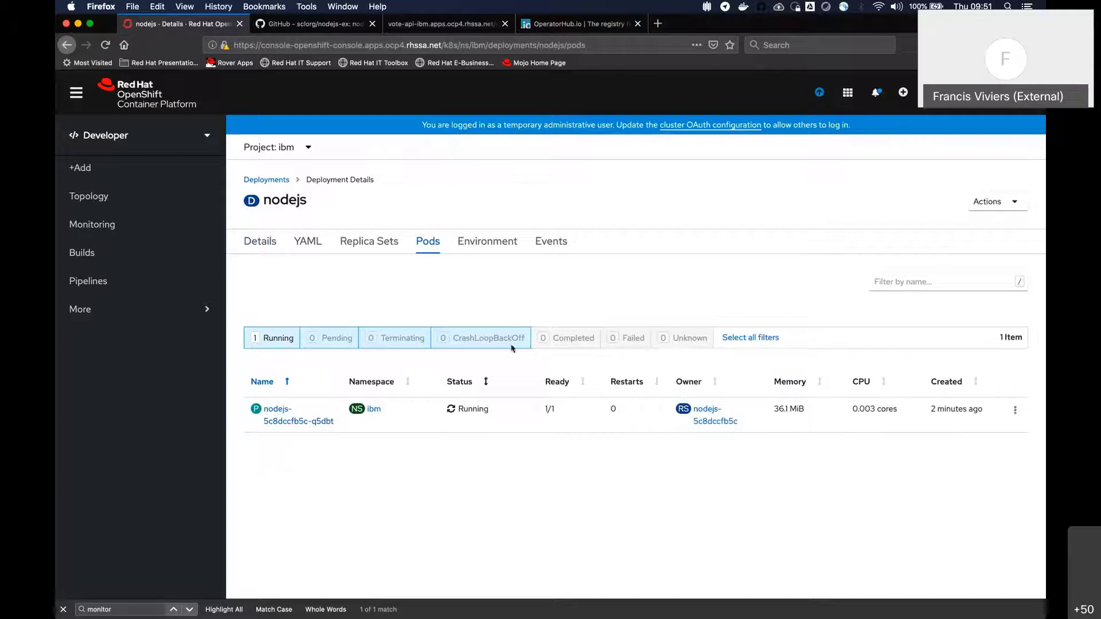
pyautogui.click(281, 420)
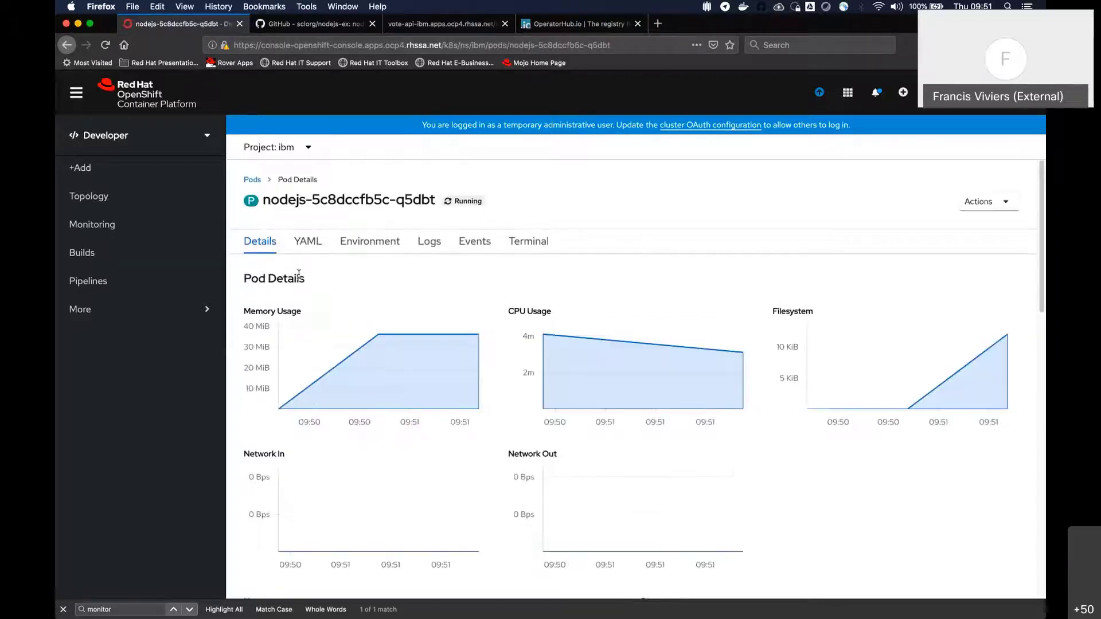
pyautogui.click(428, 245)
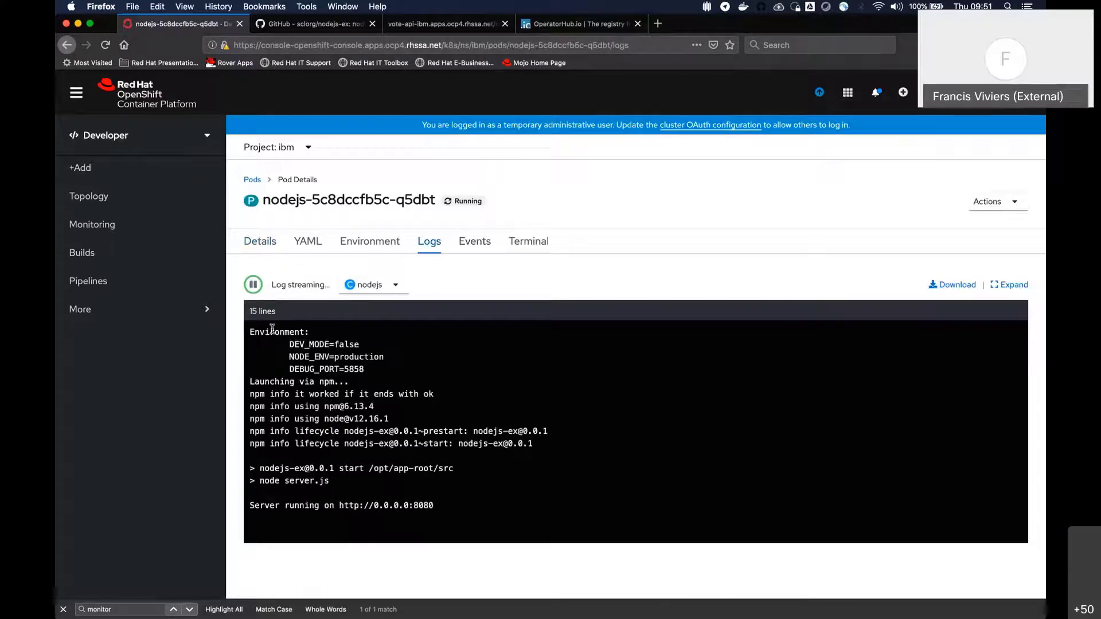
pyautogui.moveTo(266, 332); pyautogui.dragTo(408, 335)
pyautogui.moveTo(312, 337); pyautogui.dragTo(393, 344)
pyautogui.moveTo(289, 356); pyautogui.dragTo(383, 356)
pyautogui.click(316, 377)
pyautogui.moveTo(289, 343); pyautogui.dragTo(377, 376)
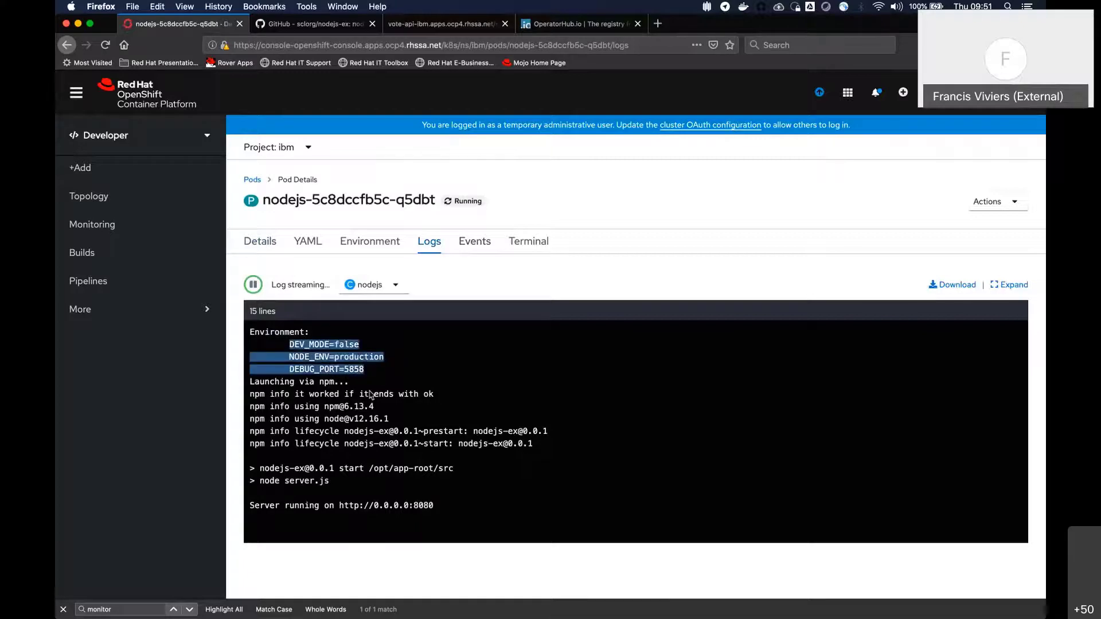
pyautogui.click(371, 394)
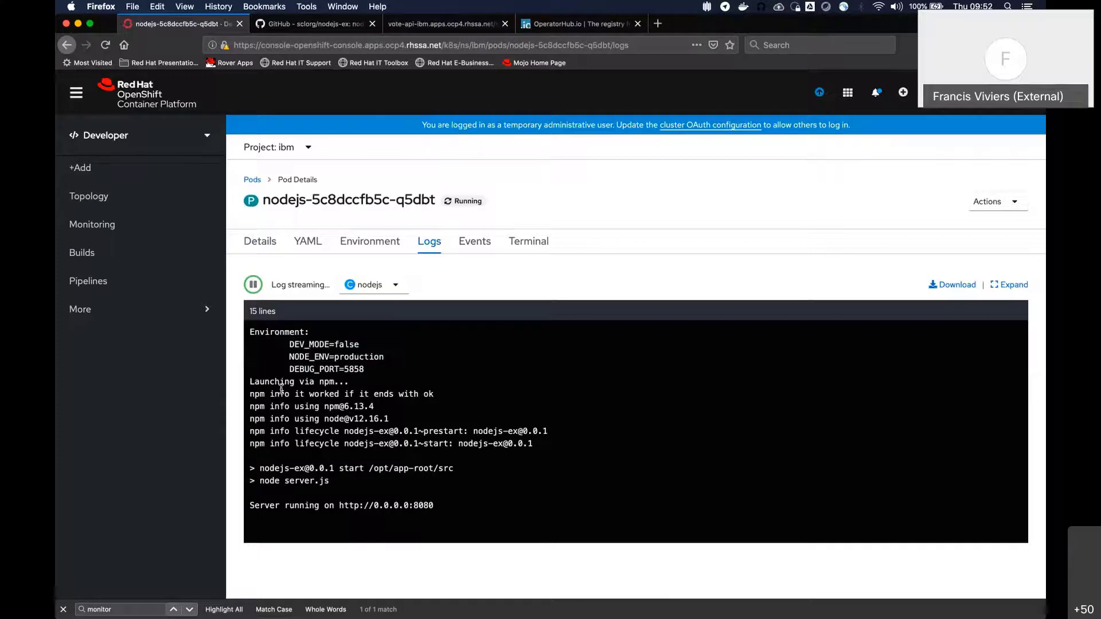
# Open a terminal in the nodejs pod and list the application files with ls
pyautogui.click(532, 242)
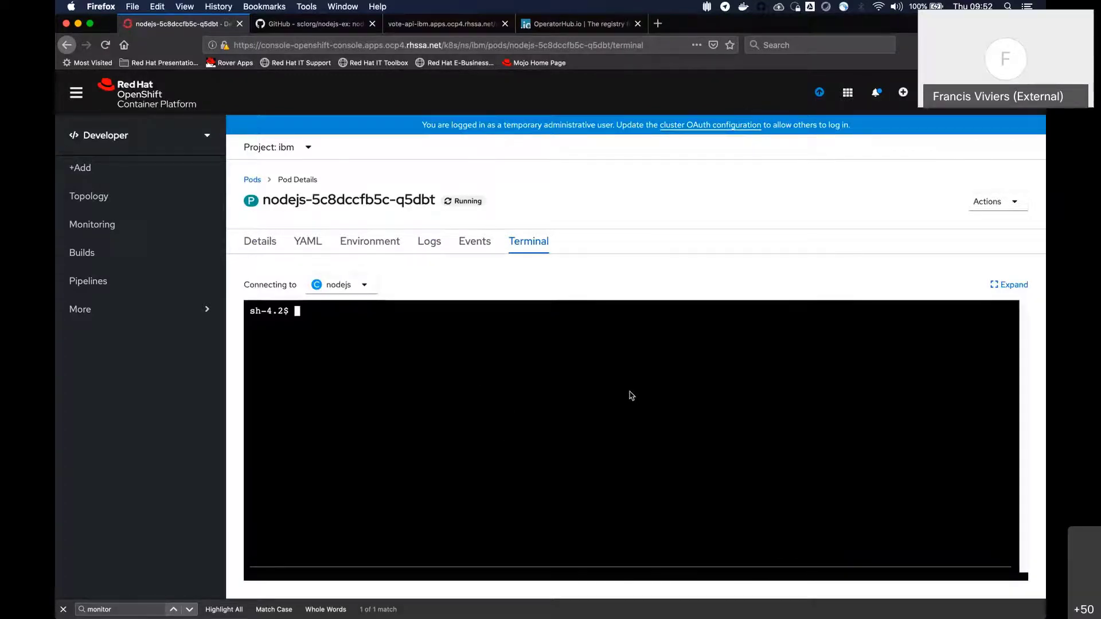
pyautogui.write('ls')
pyautogui.press('Return')
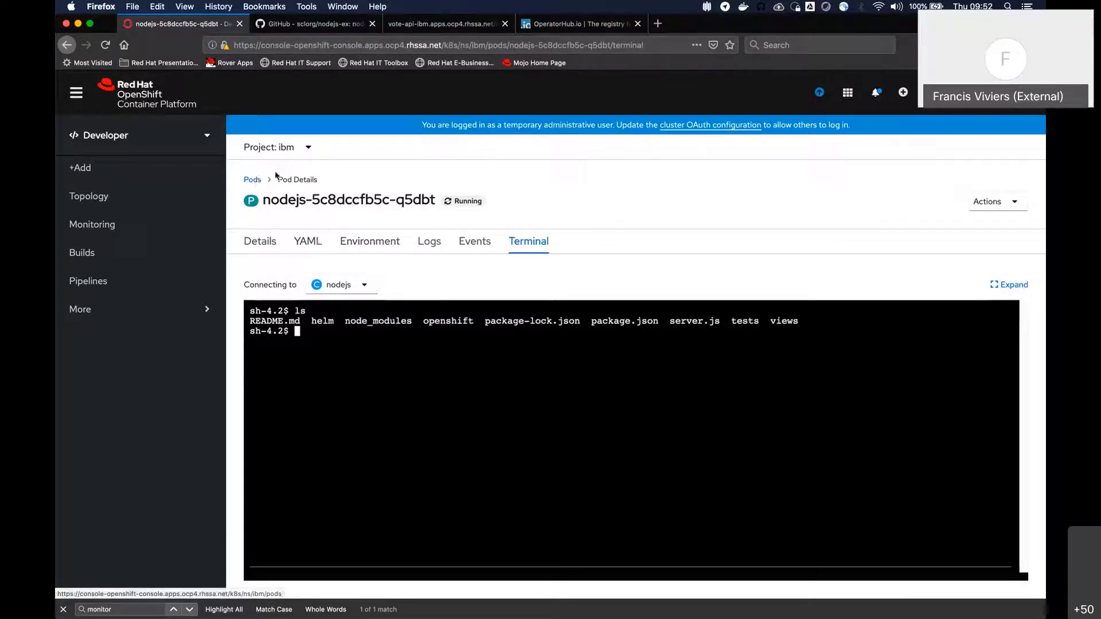
# Return to the nodejs deployment's details and scale it up to 4 pods
pyautogui.click(66, 45)
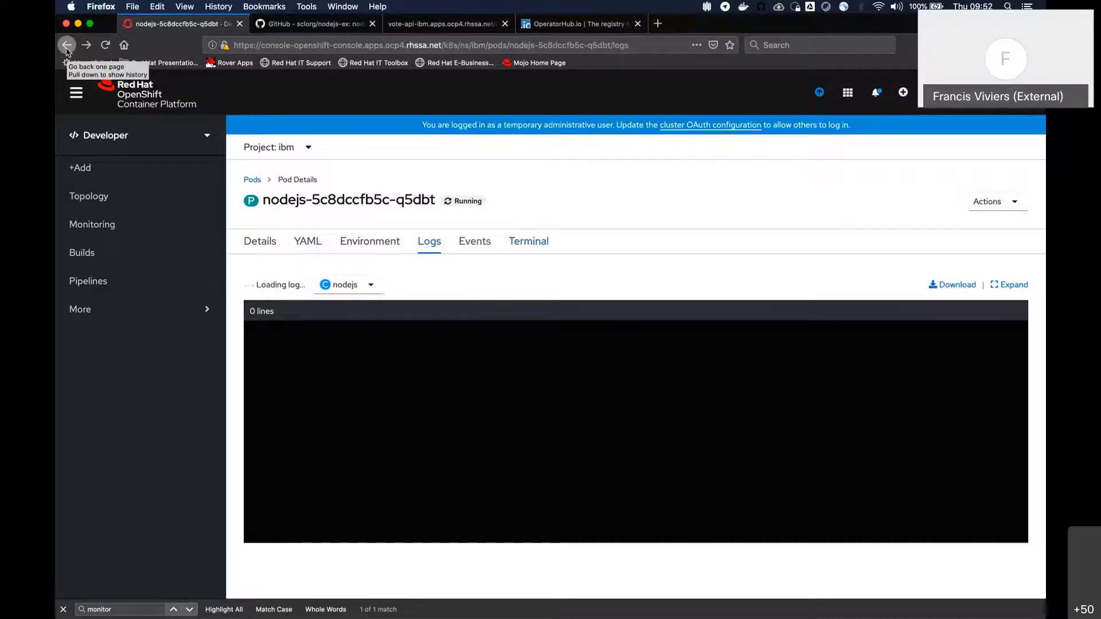
pyautogui.click(66, 45)
pyautogui.click(66, 45)
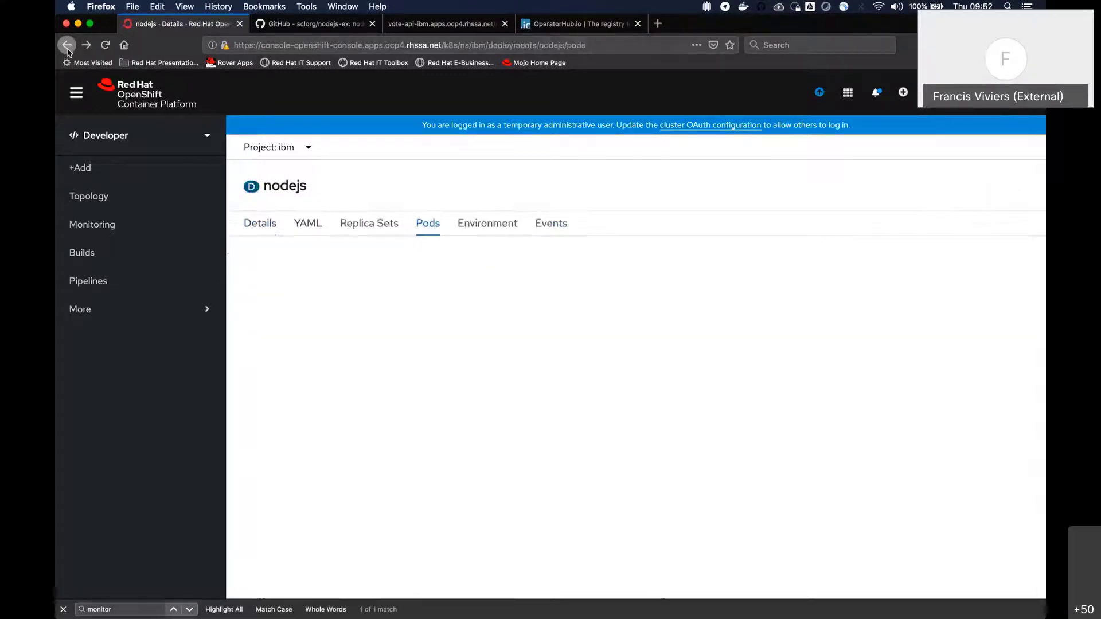
pyautogui.click(67, 45)
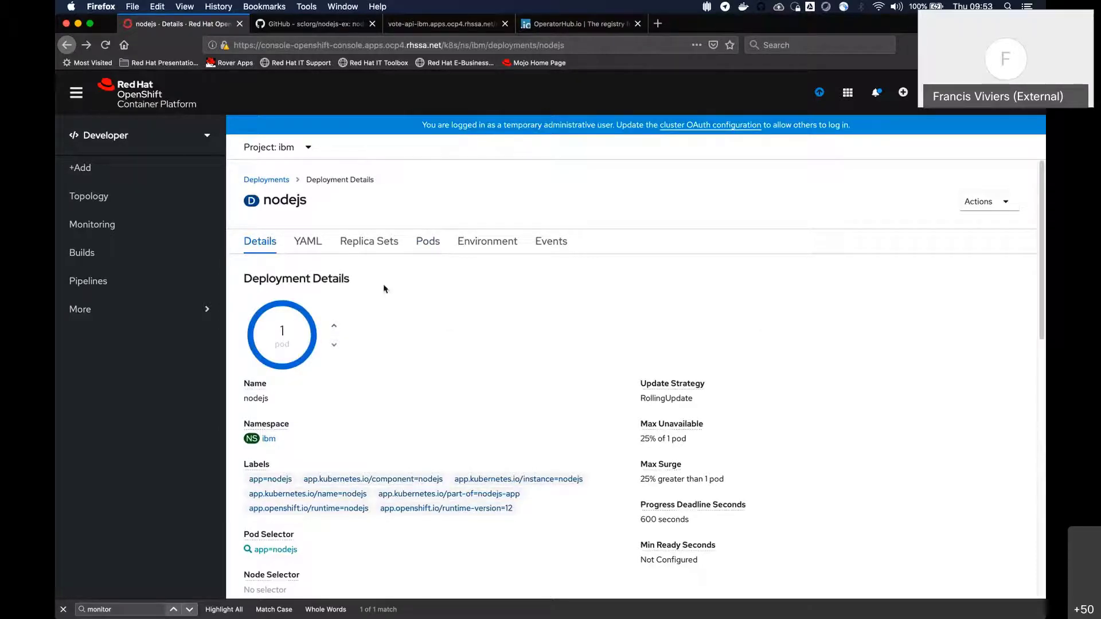
pyautogui.click(336, 328)
pyautogui.click(337, 329)
pyautogui.click(337, 328)
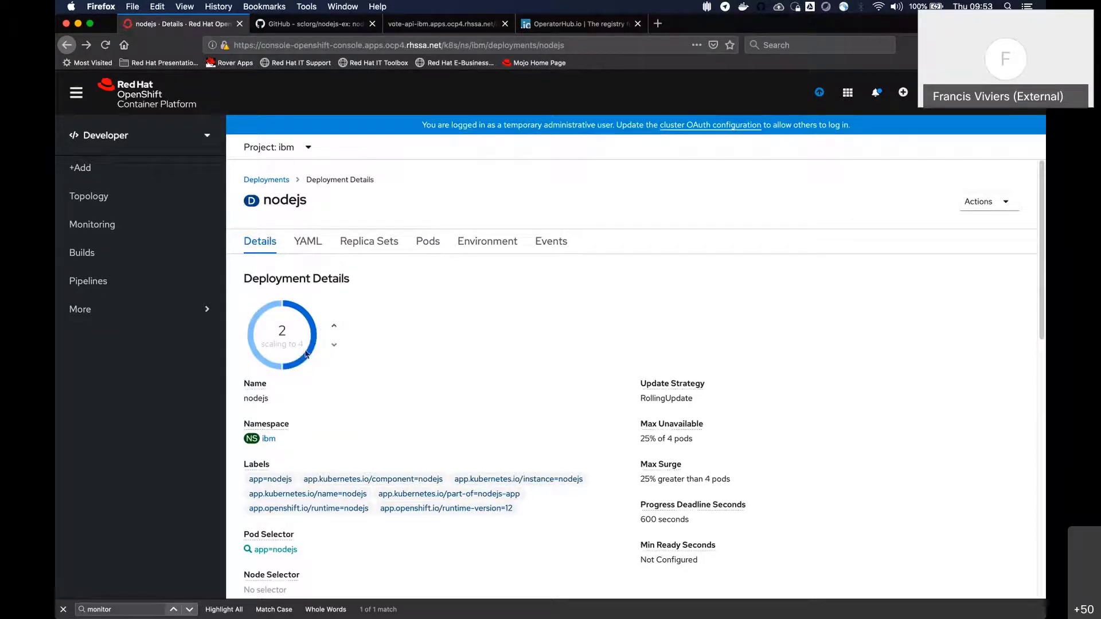
pyautogui.moveTo(306, 354)
# Open the nodejs deployment's pod list and check the status of each pod
pyautogui.click(429, 245)
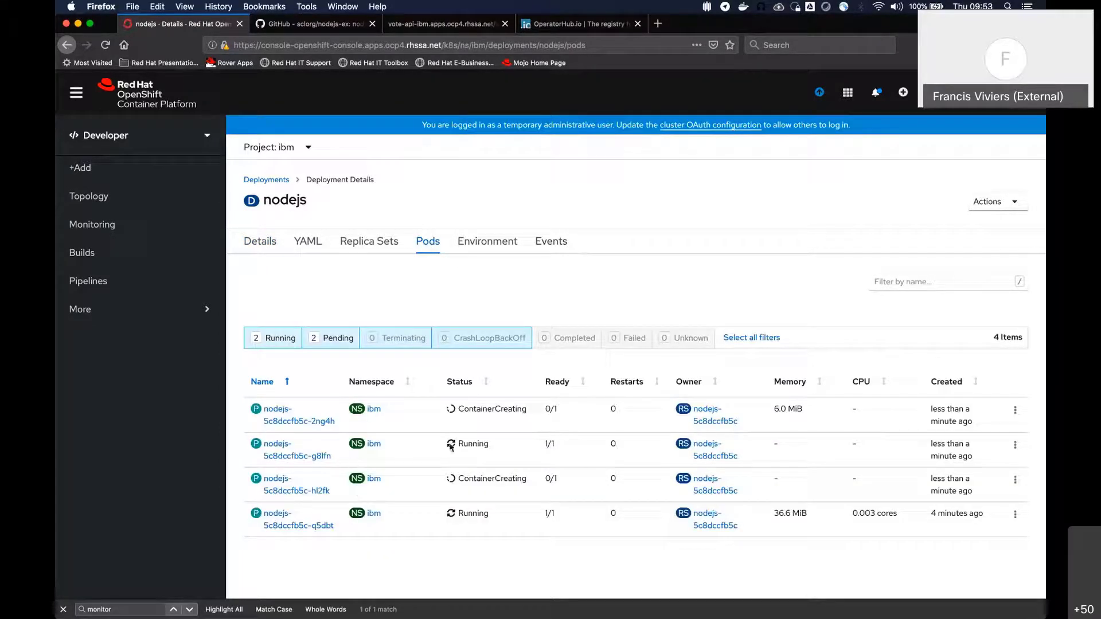
pyautogui.doubleClick(473, 444)
pyautogui.moveTo(446, 509); pyautogui.dragTo(514, 521)
pyautogui.moveTo(464, 479); pyautogui.dragTo(530, 491)
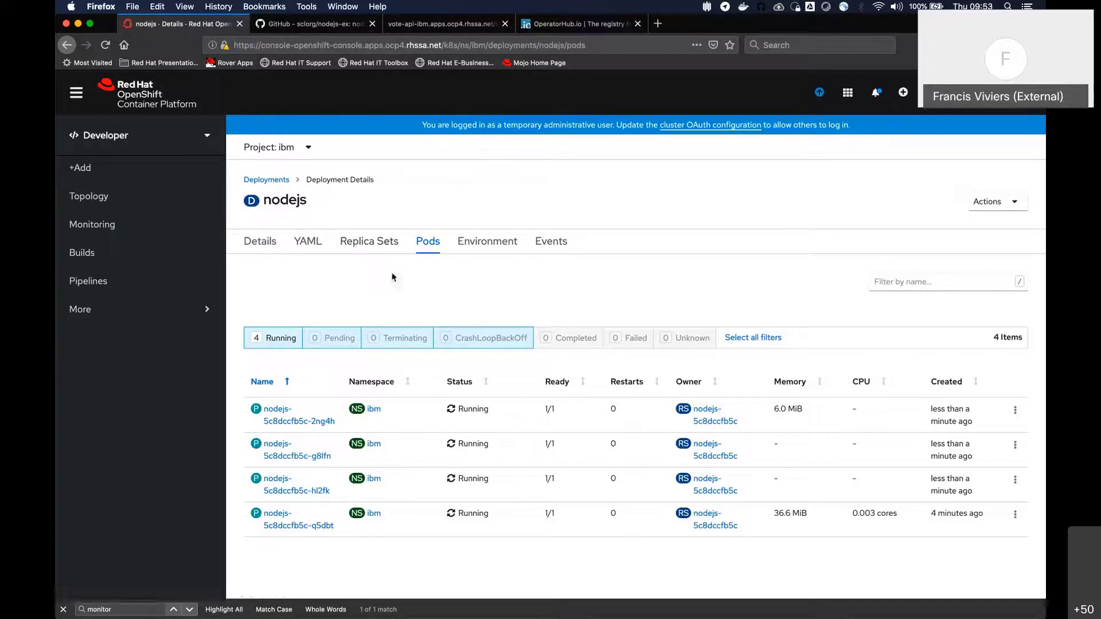
# Review the nodejs deployment's details and examine its YAML for the replica settings, container image and rollout status
pyautogui.click(267, 246)
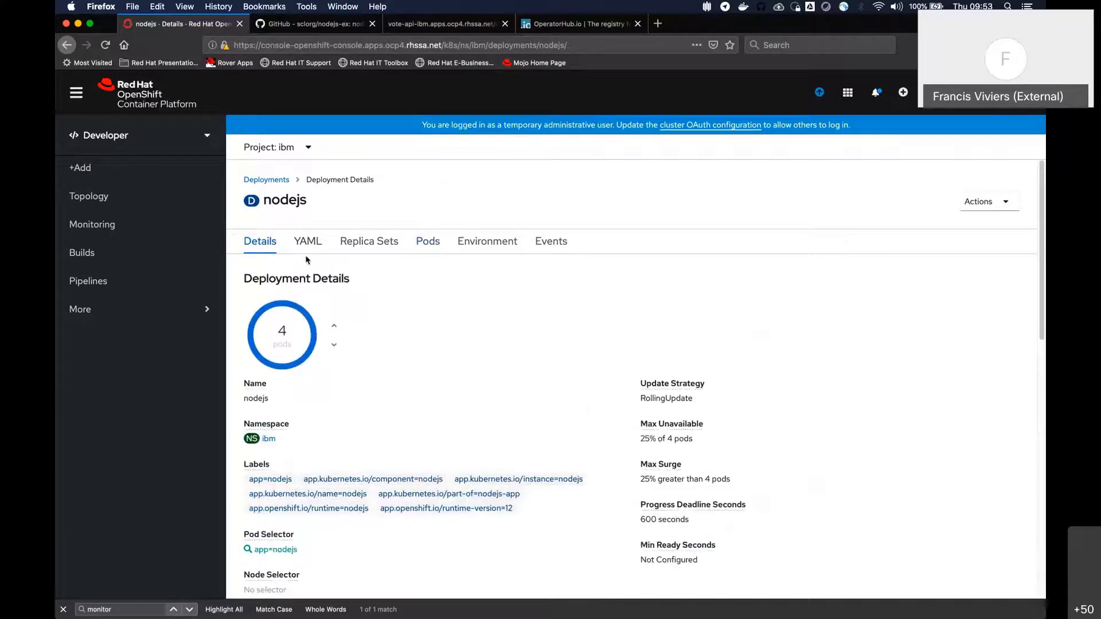
pyautogui.click(308, 243)
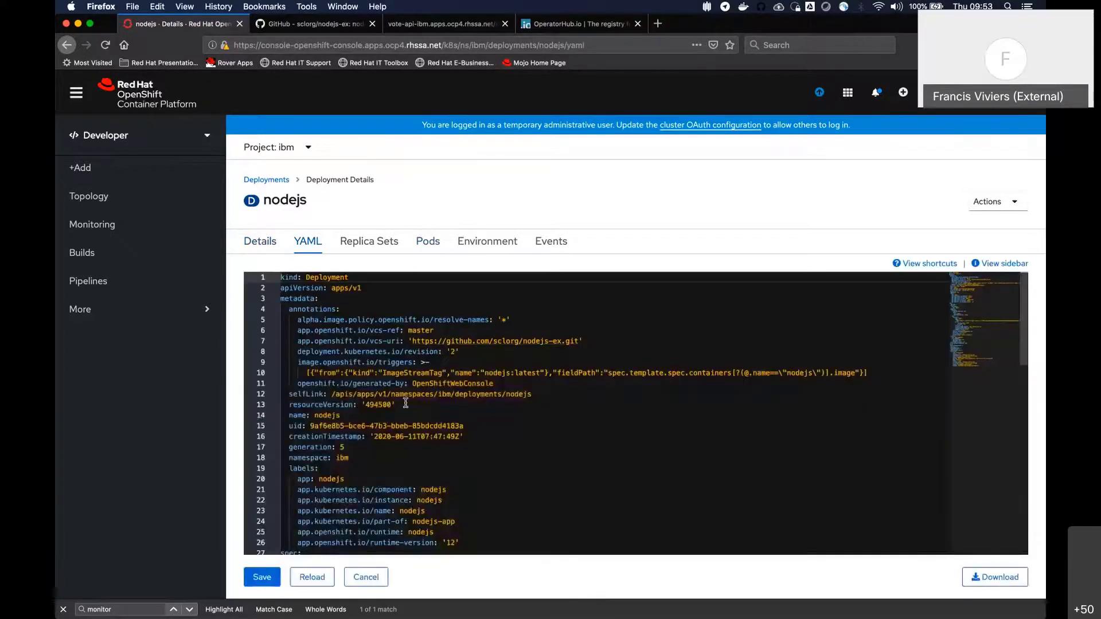
pyautogui.scroll(-10, 451, 394)
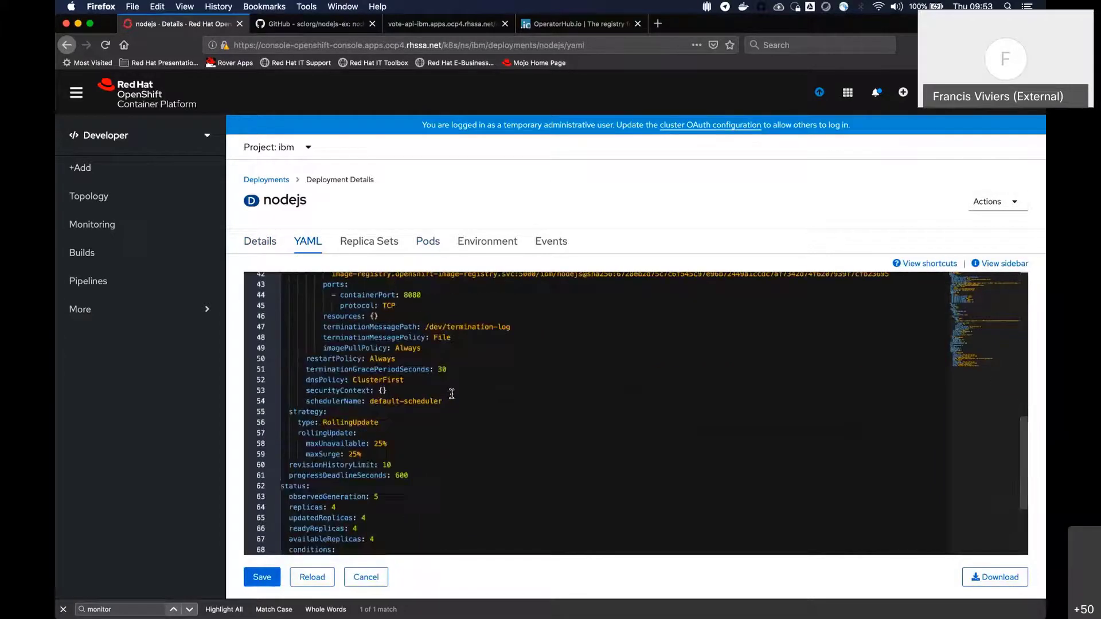
pyautogui.scroll(2, 453, 395)
pyautogui.scroll(2, 494, 414)
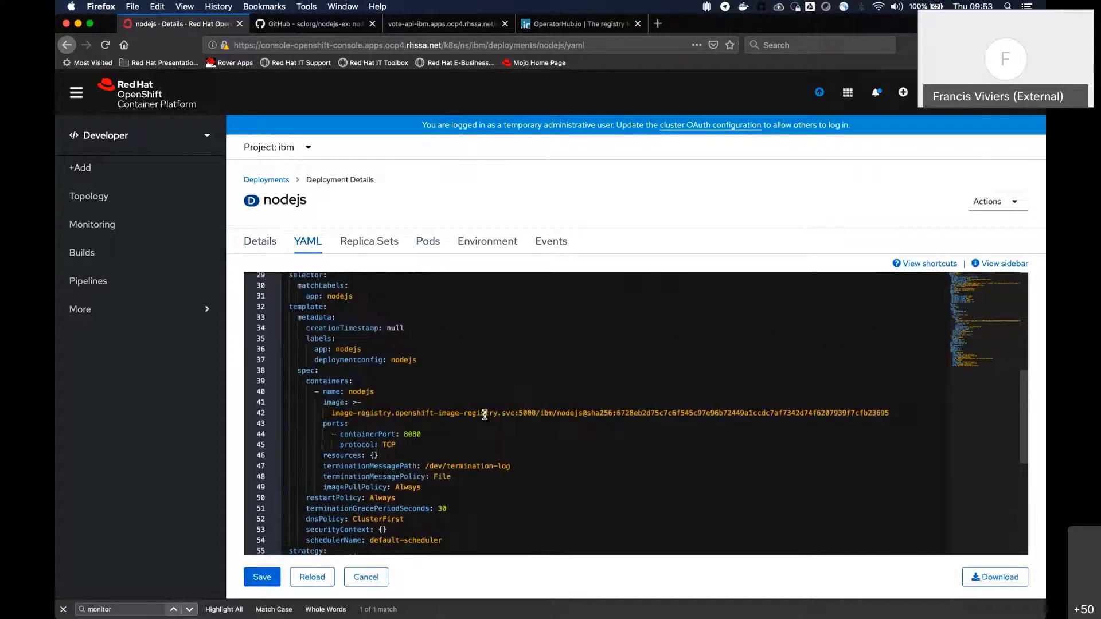
pyautogui.scroll(-3, 487, 412)
pyautogui.scroll(-2, 489, 411)
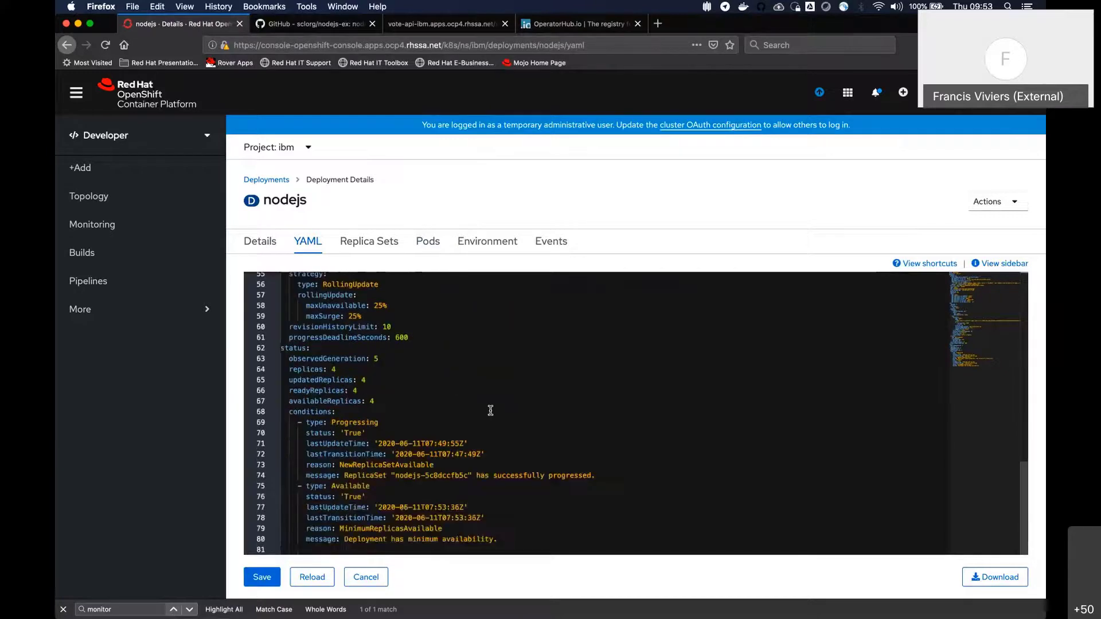
pyautogui.scroll(6, 487, 406)
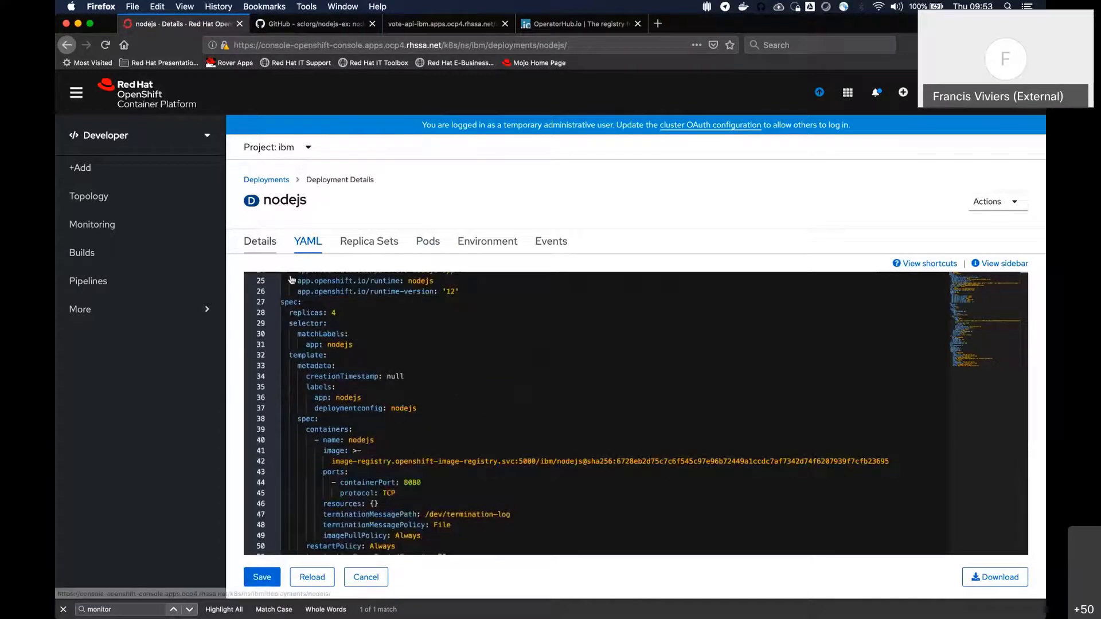
pyautogui.click(263, 243)
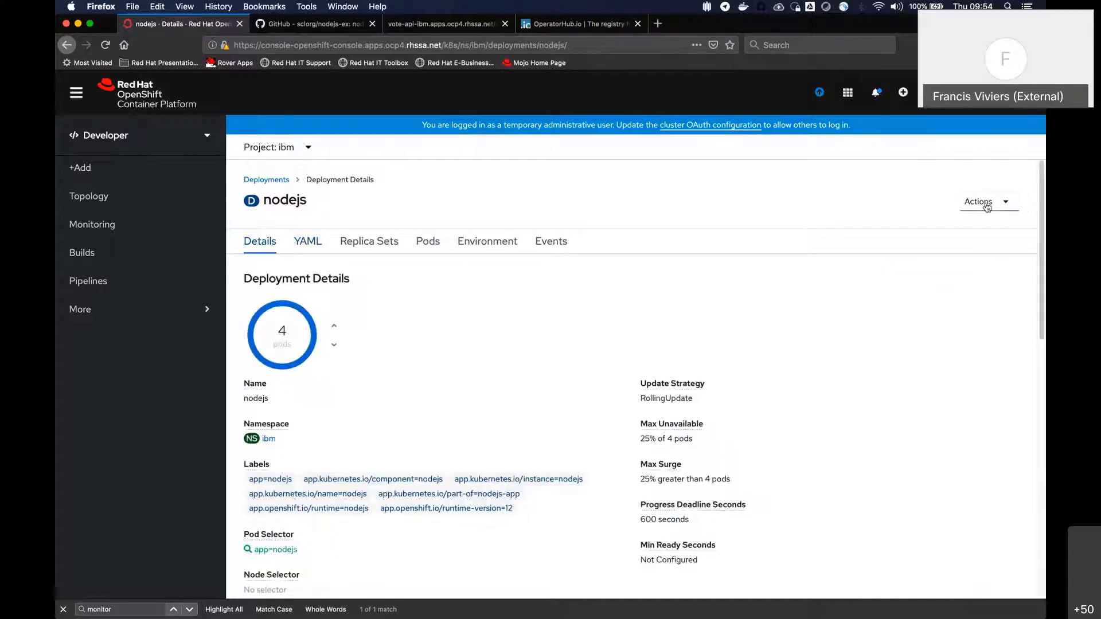
pyautogui.click(982, 202)
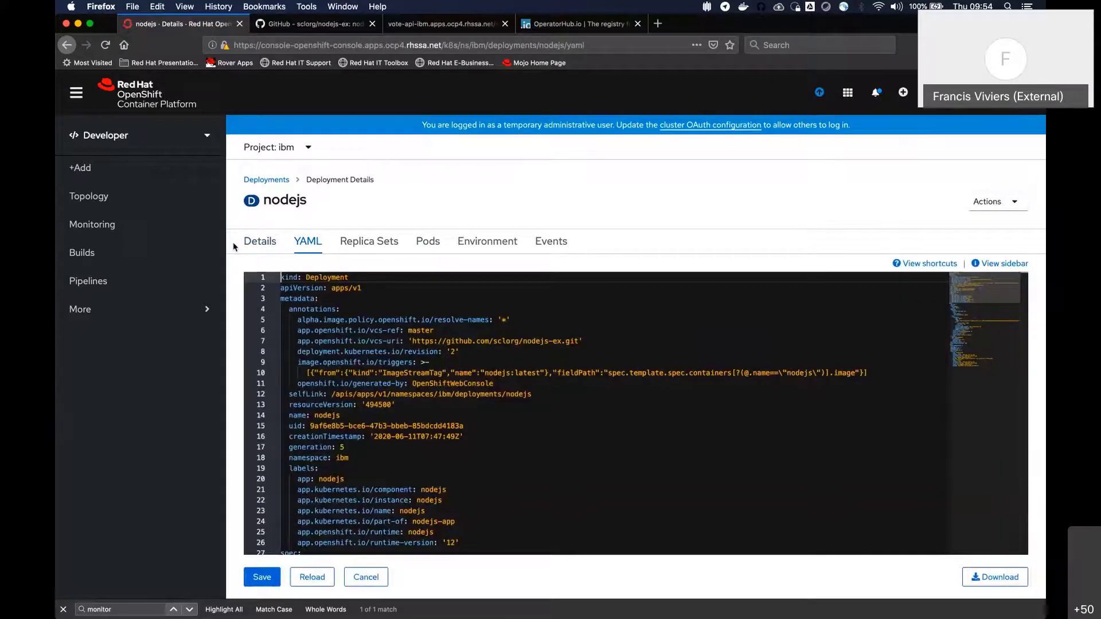
pyautogui.click(235, 246)
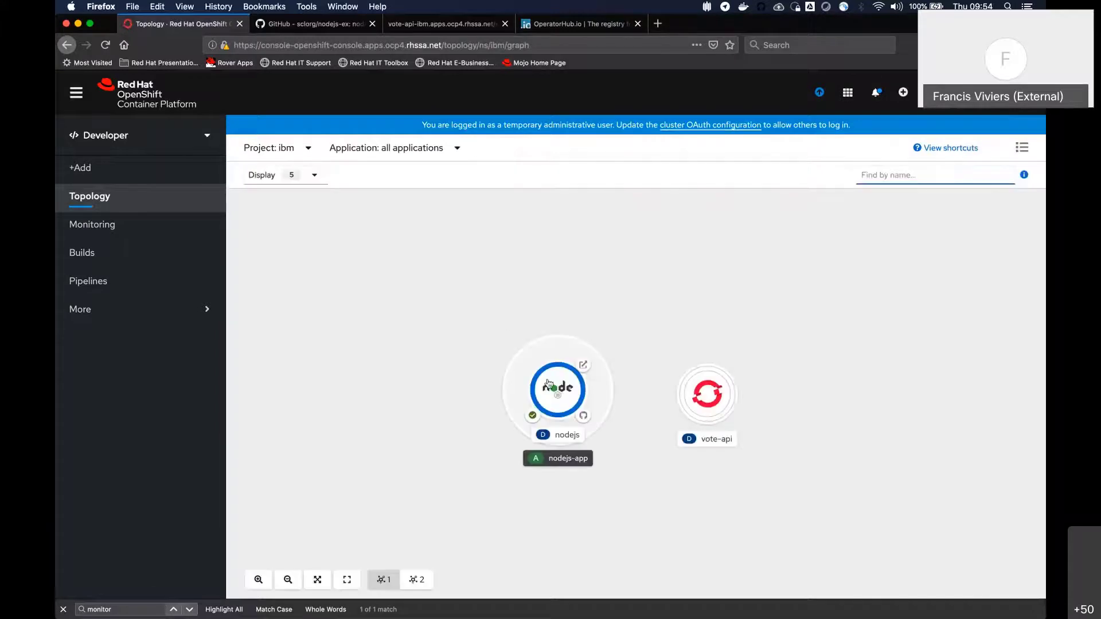
# Open the nodejs deployment's resources in the topology and examine its pods, build, service port mapping and route
pyautogui.click(549, 384)
pyautogui.scroll(-2, 804, 373)
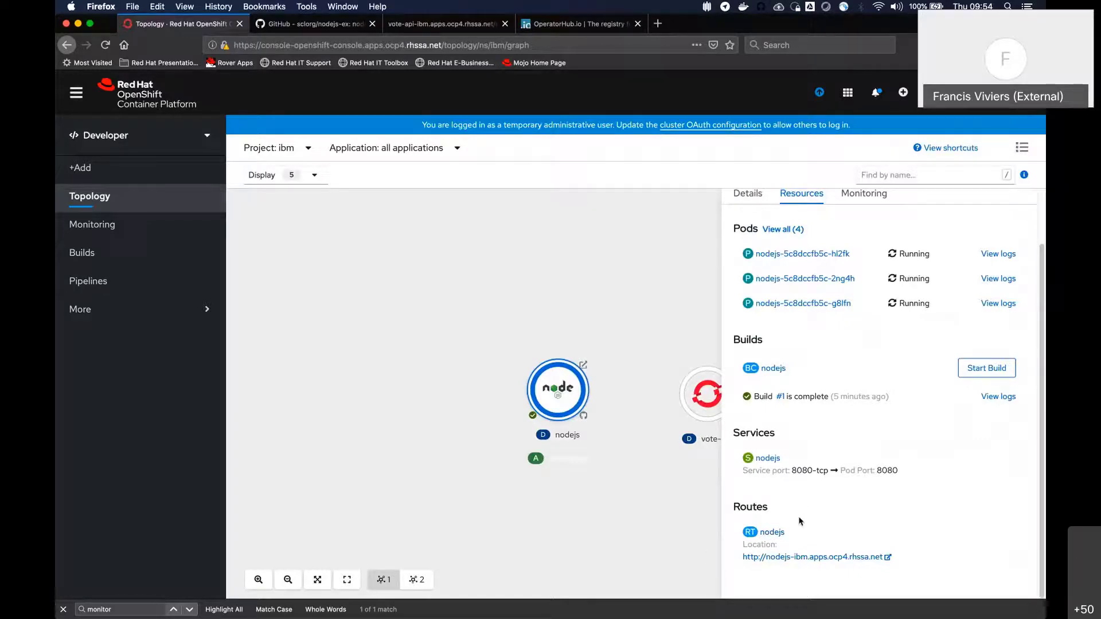
pyautogui.doubleClick(767, 458)
pyautogui.scroll(2, 927, 399)
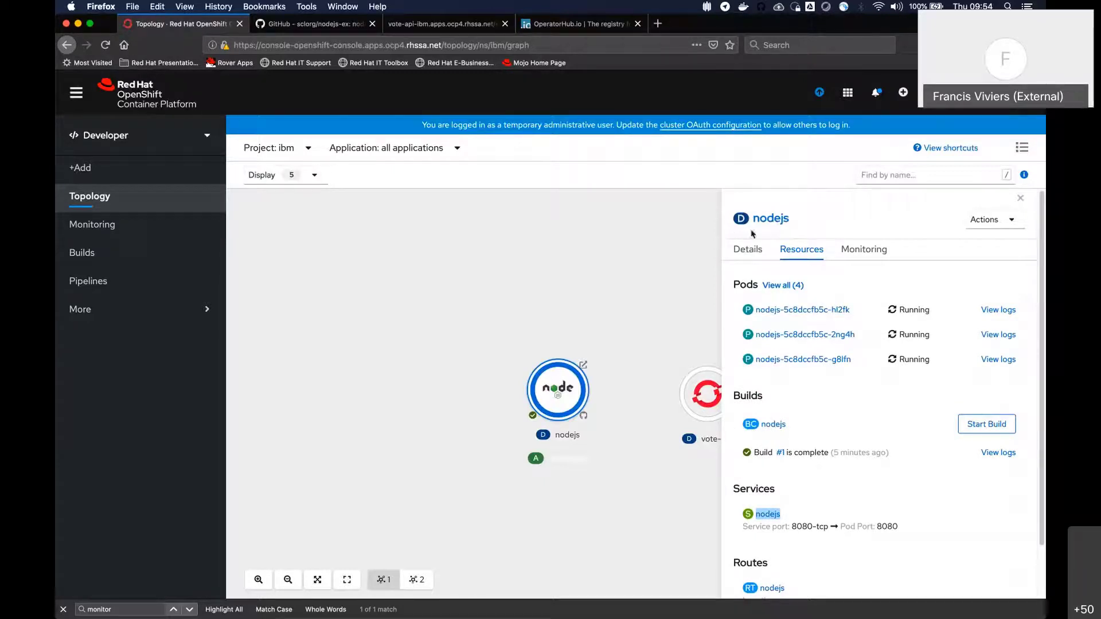
pyautogui.scroll(-1, 820, 510)
pyautogui.scroll(-1, 820, 509)
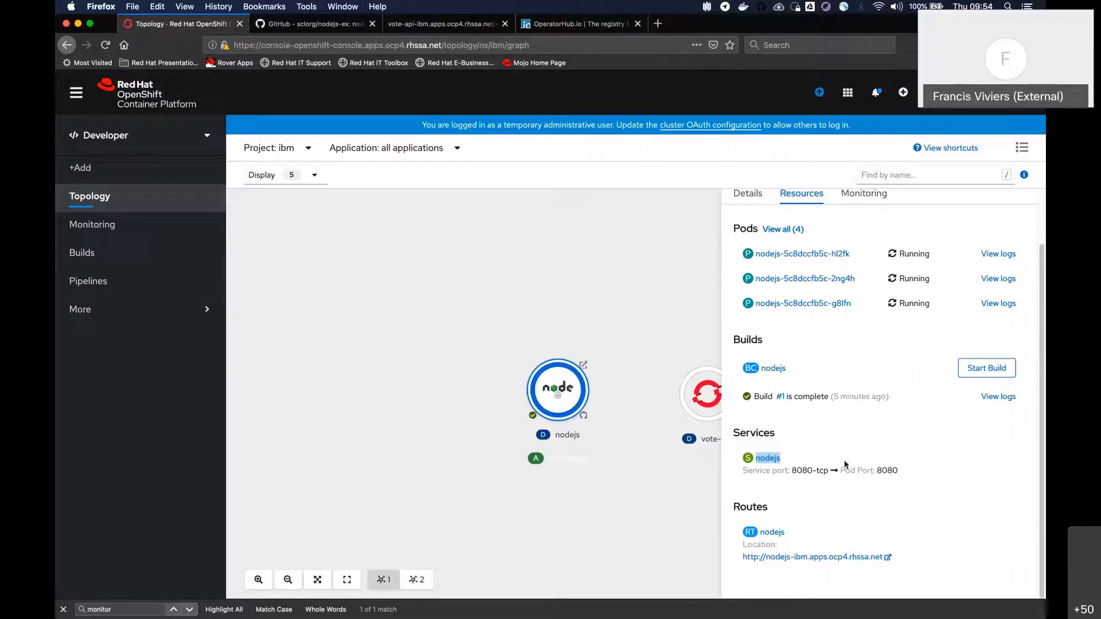
# Open the nodejs route's URL and review the Node.js application's welcome page
pyautogui.click(806, 558)
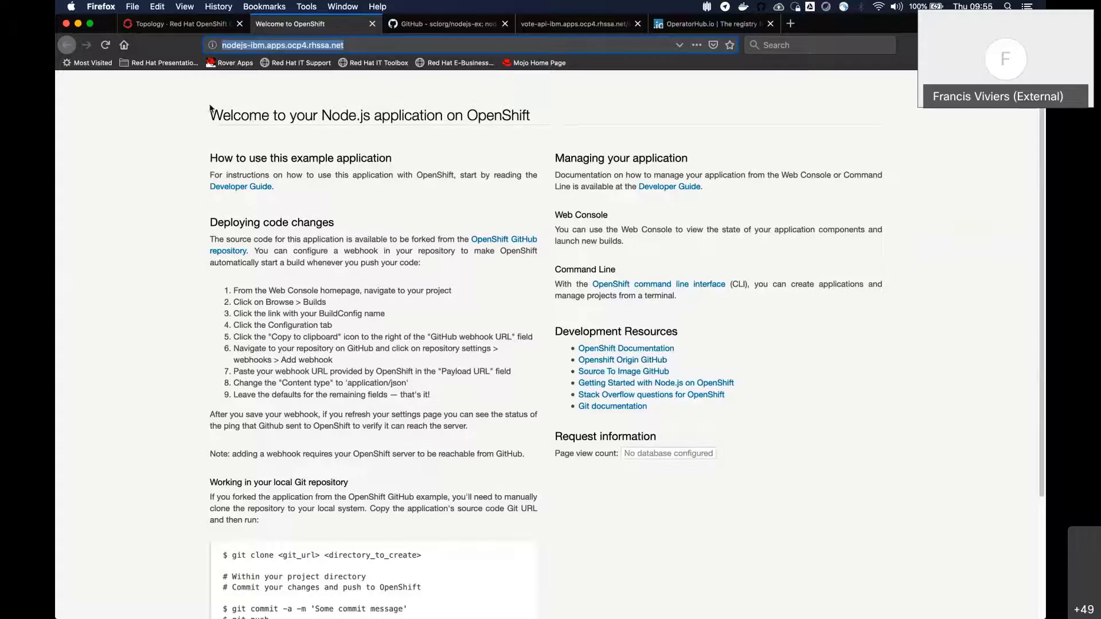
pyautogui.moveTo(209, 109); pyautogui.dragTo(550, 110)
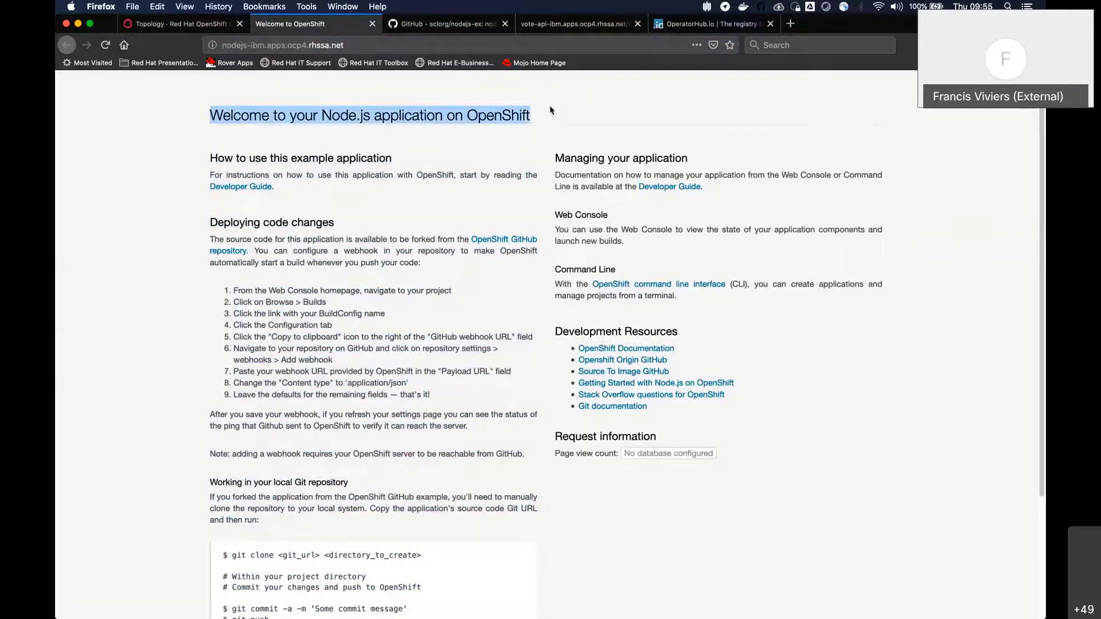
pyautogui.click(956, 187)
pyautogui.scroll(-3, 484, 347)
pyautogui.scroll(3, 484, 346)
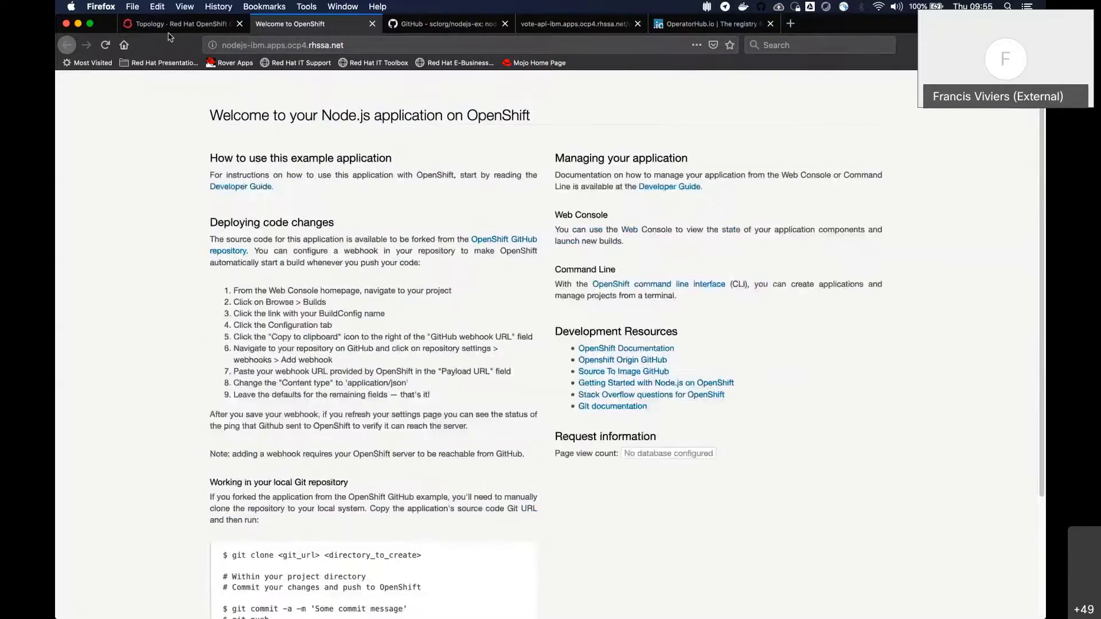
# Return to the topology and scale the nodejs deployment down to 1 pod in its details
pyautogui.click(172, 23)
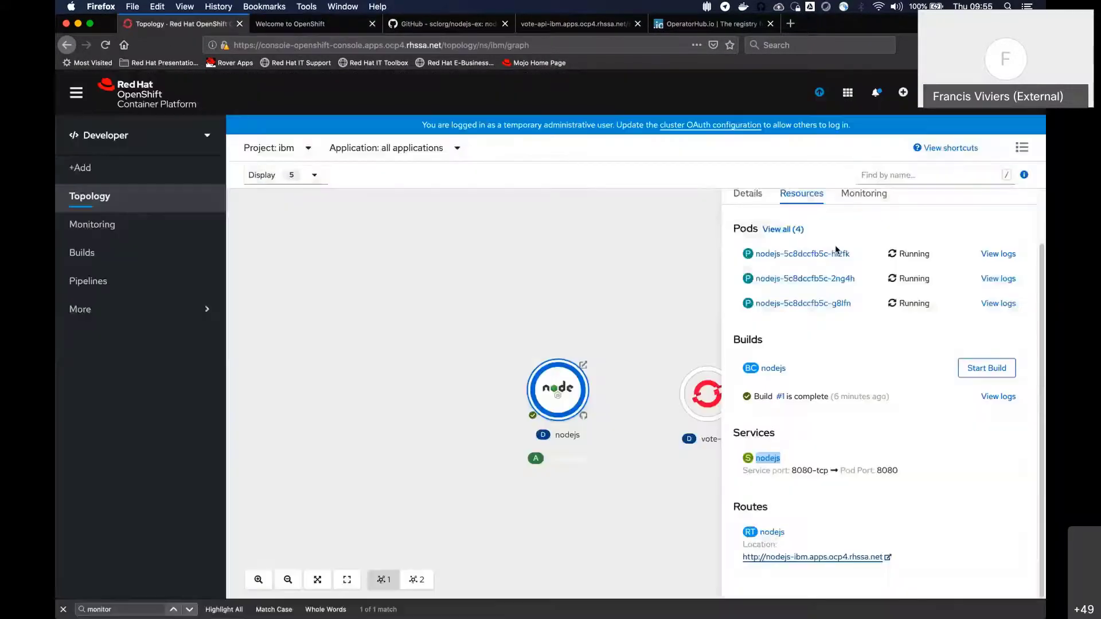
pyautogui.scroll(2, 803, 248)
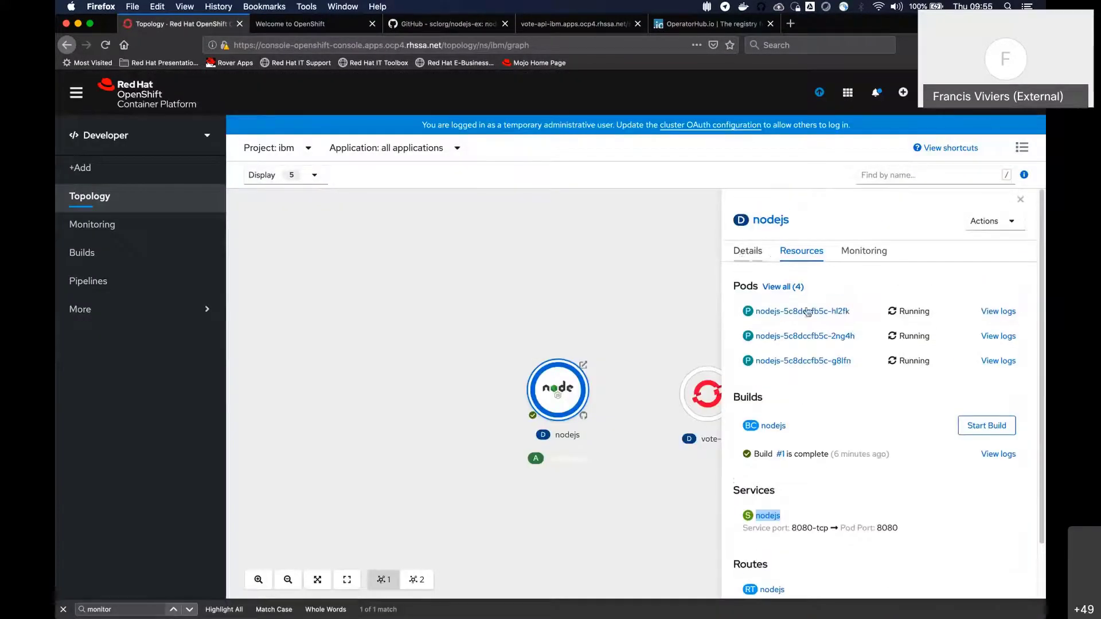
pyautogui.click(748, 251)
pyautogui.scroll(-3, 871, 319)
pyautogui.scroll(3, 837, 319)
pyautogui.click(823, 327)
pyautogui.click(824, 329)
pyautogui.click(824, 330)
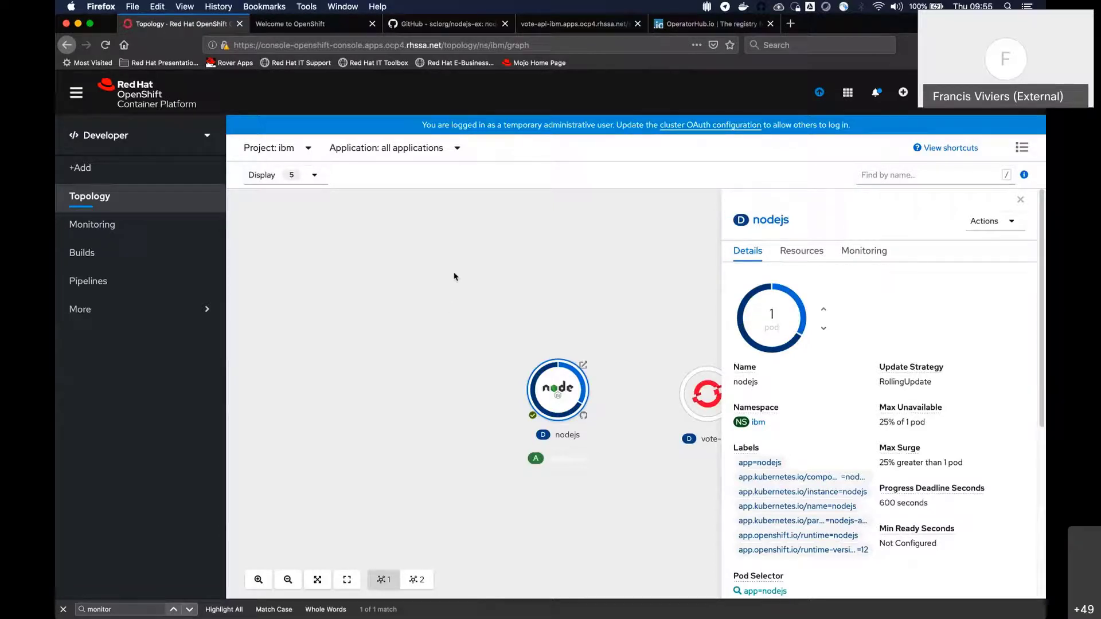
# Open the ibm project's monitoring dashboard and review its CPU, memory, bandwidth and dropped-packet charts
pyautogui.click(107, 232)
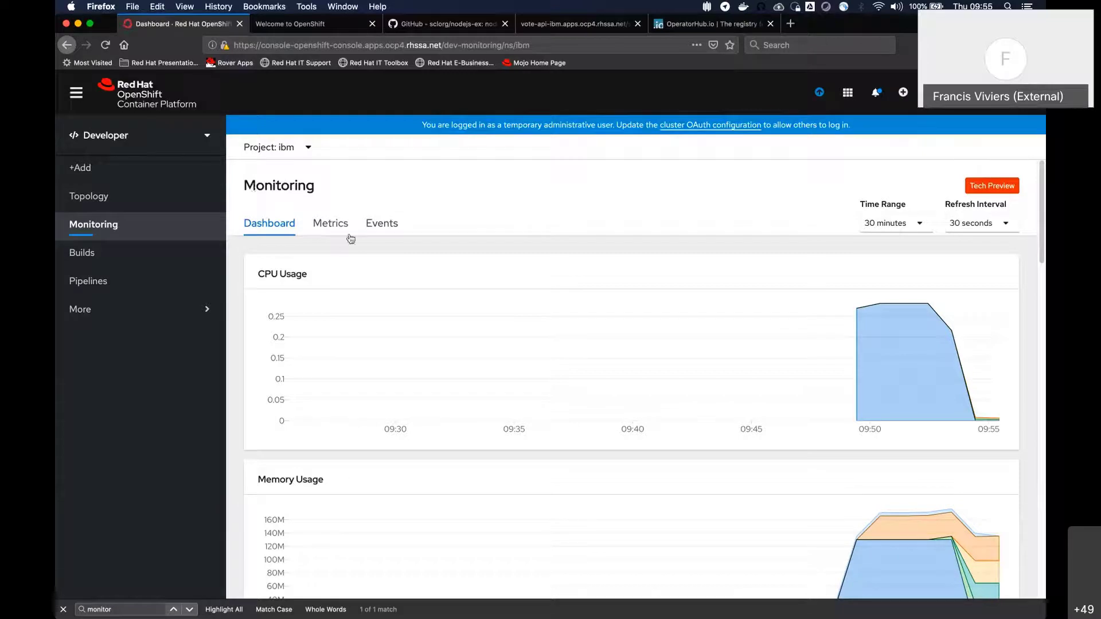
pyautogui.scroll(-10, 524, 263)
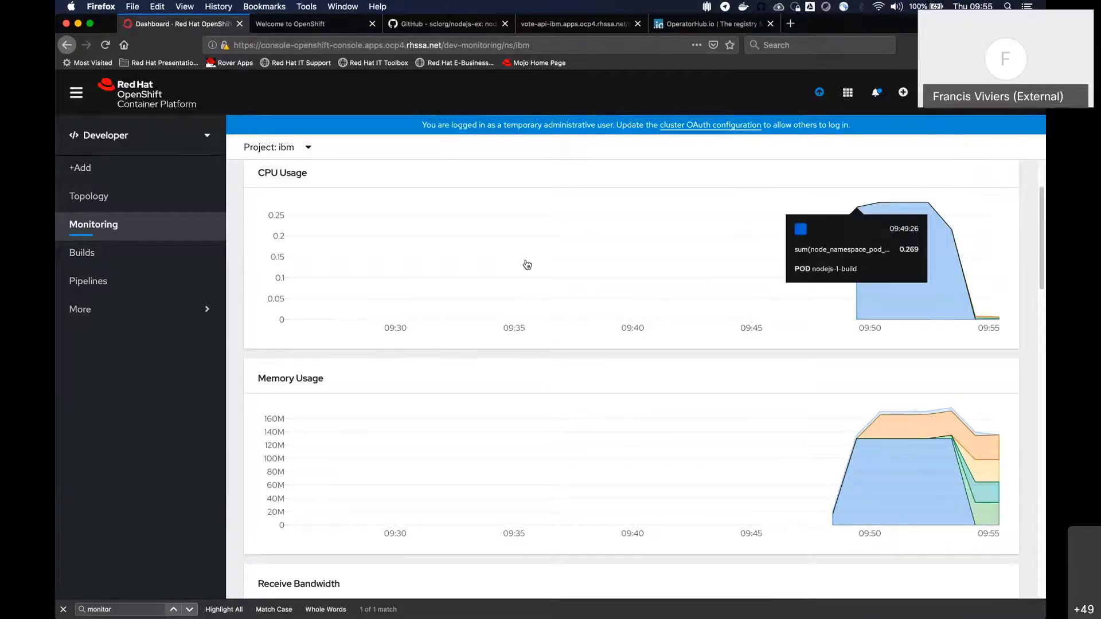
pyautogui.scroll(-12, 622, 203)
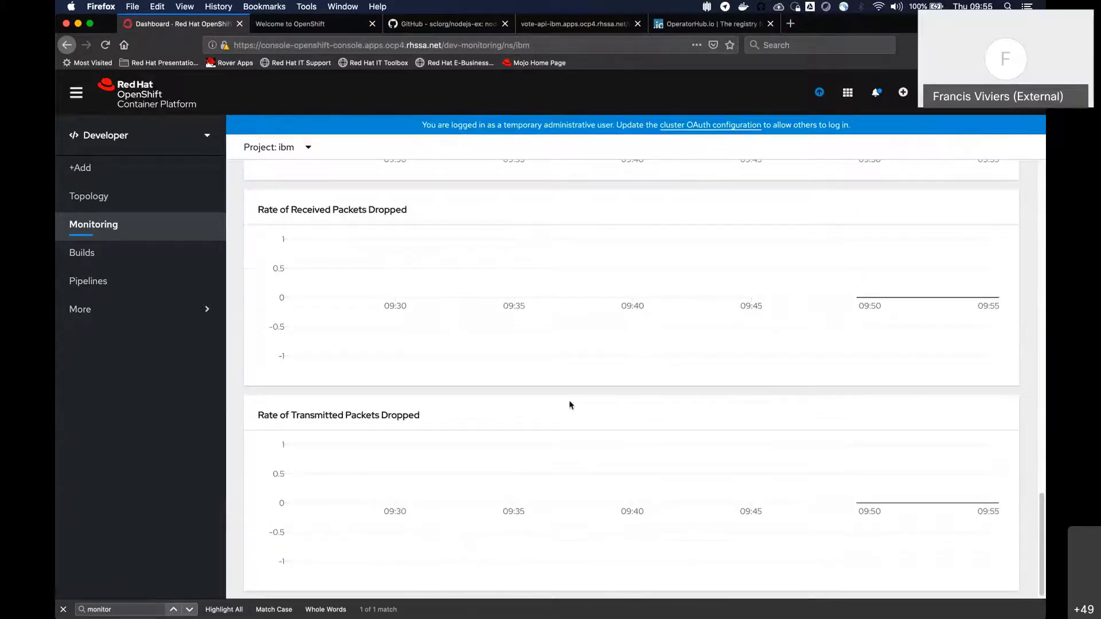
pyautogui.scroll(10, 569, 405)
pyautogui.scroll(10, 569, 404)
# Run the CPU Usage query in the ibm project's monitoring metrics and check which other queries are offered
pyautogui.click(331, 223)
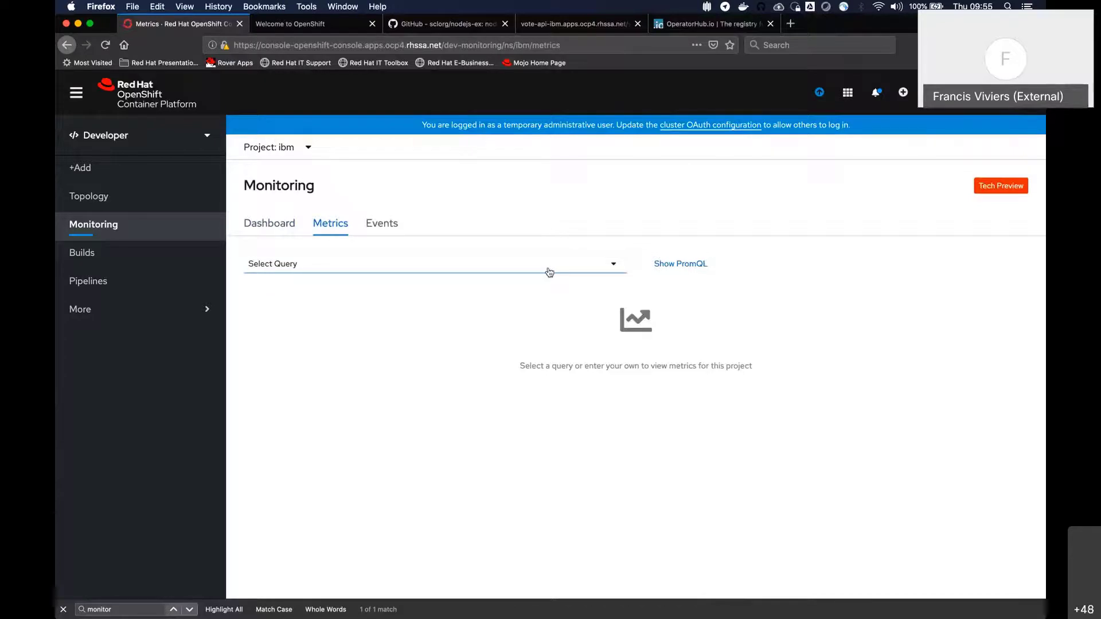
pyautogui.click(608, 274)
pyautogui.click(275, 352)
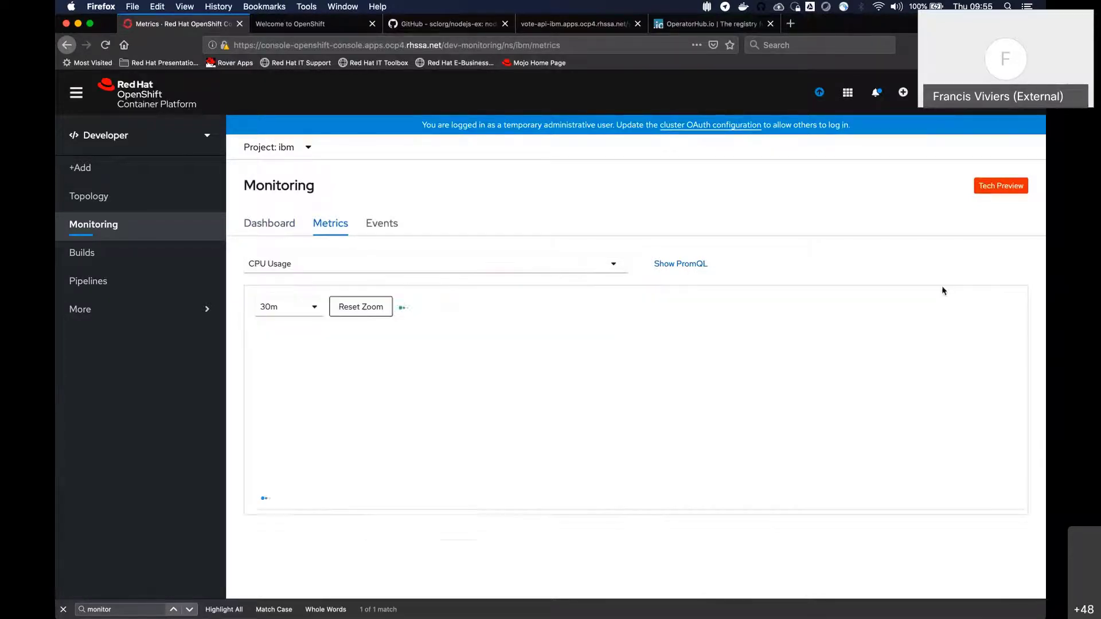
pyautogui.click(361, 268)
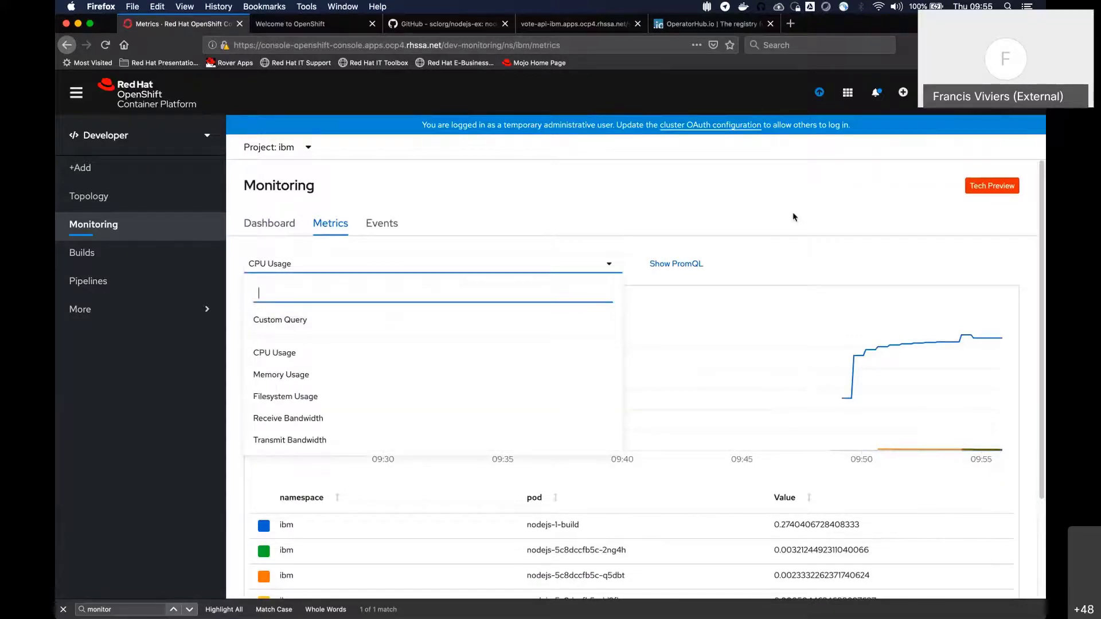
pyautogui.click(693, 226)
# Compare the CPU usage values of the nodejs-1-build pod and the nodejs-5c8dccfb5c-2ng4h pod in the metrics table
pyautogui.scroll(-3, 481, 345)
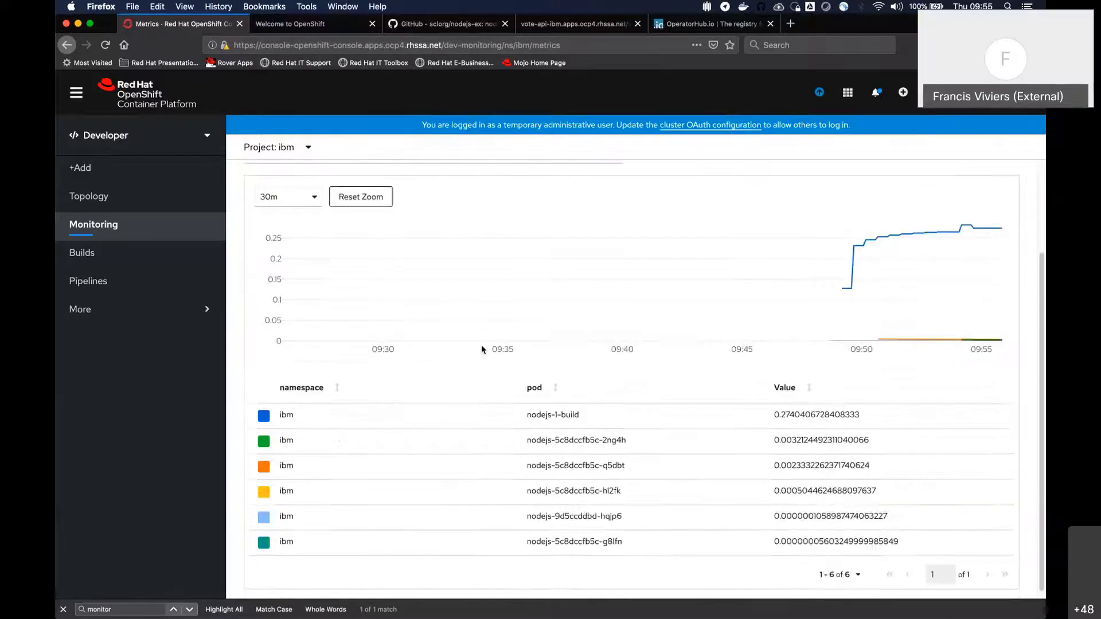
pyautogui.scroll(3, 516, 361)
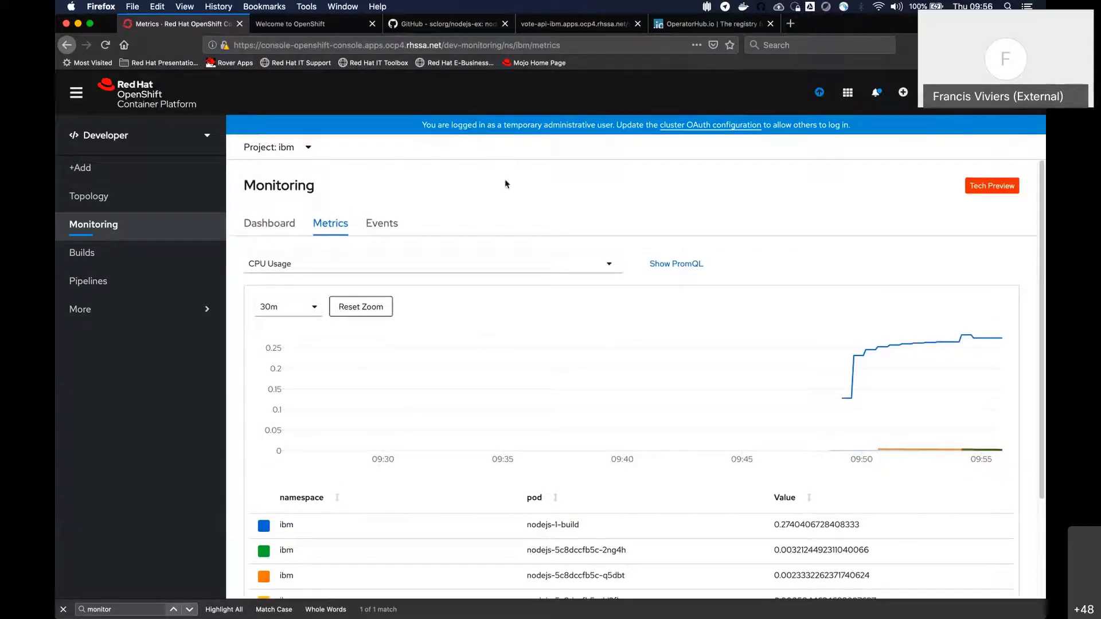
pyautogui.scroll(-3, 562, 324)
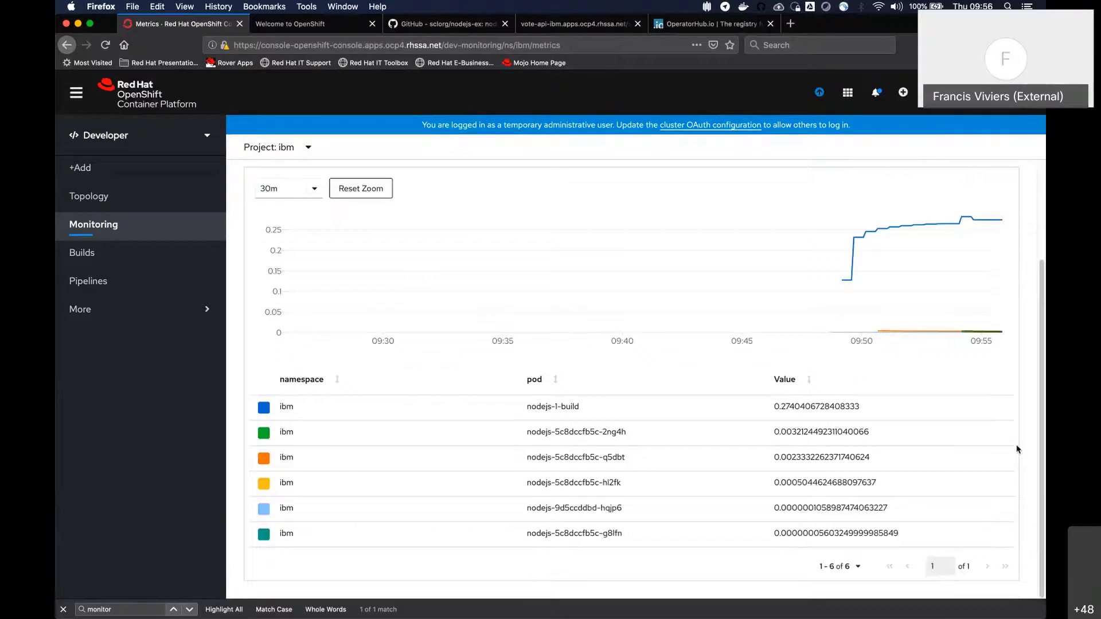
pyautogui.moveTo(760, 411); pyautogui.dragTo(878, 409)
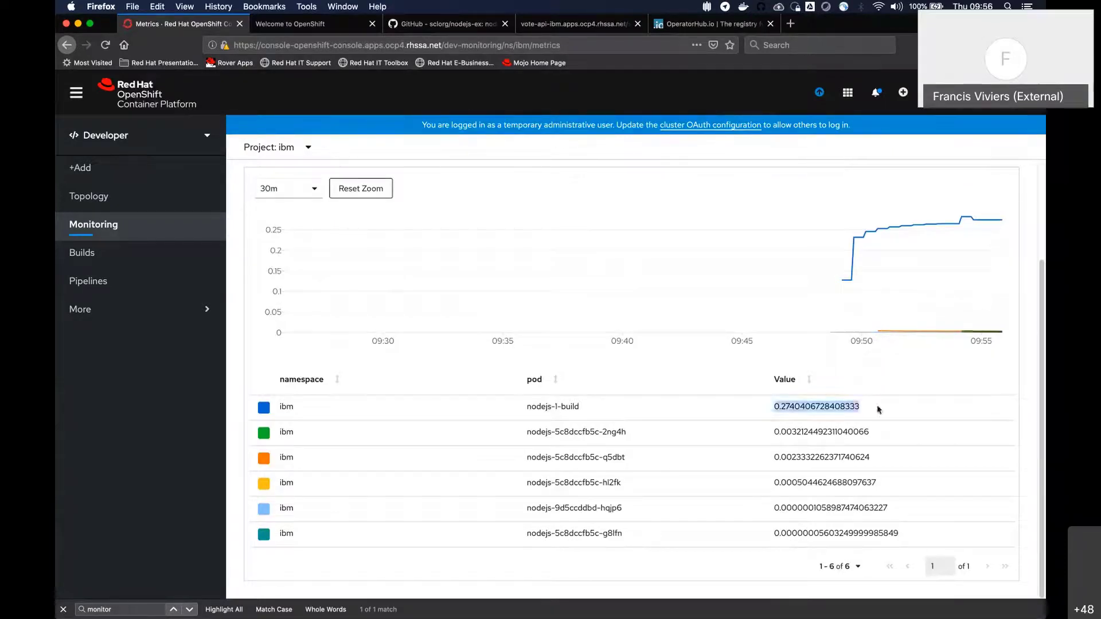
pyautogui.click(780, 437)
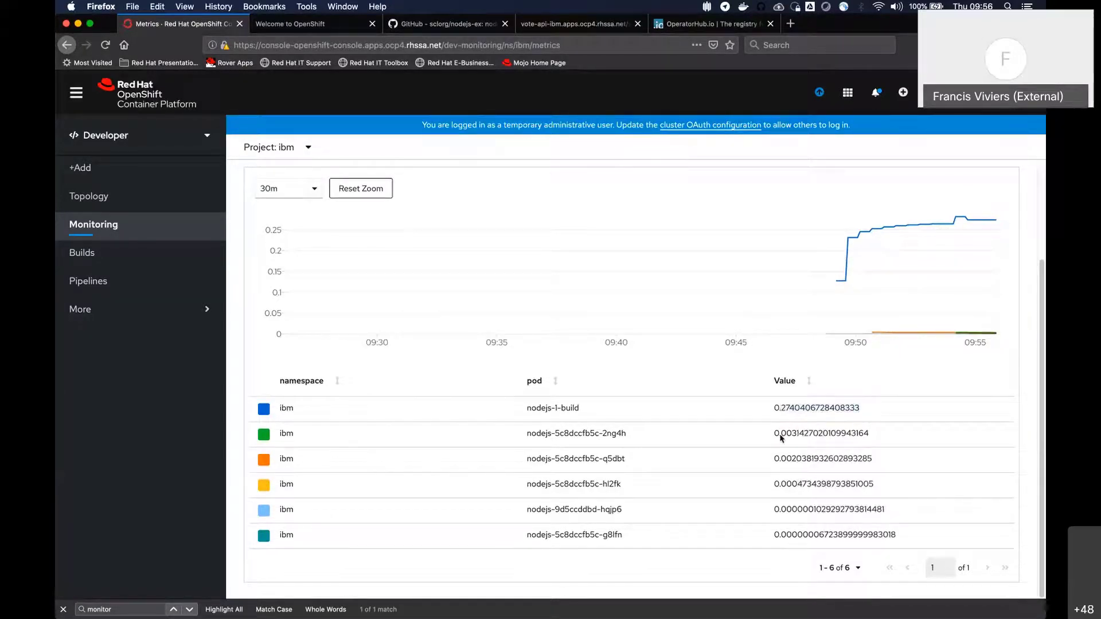
pyautogui.moveTo(773, 437); pyautogui.dragTo(898, 438)
pyautogui.scroll(3, 592, 576)
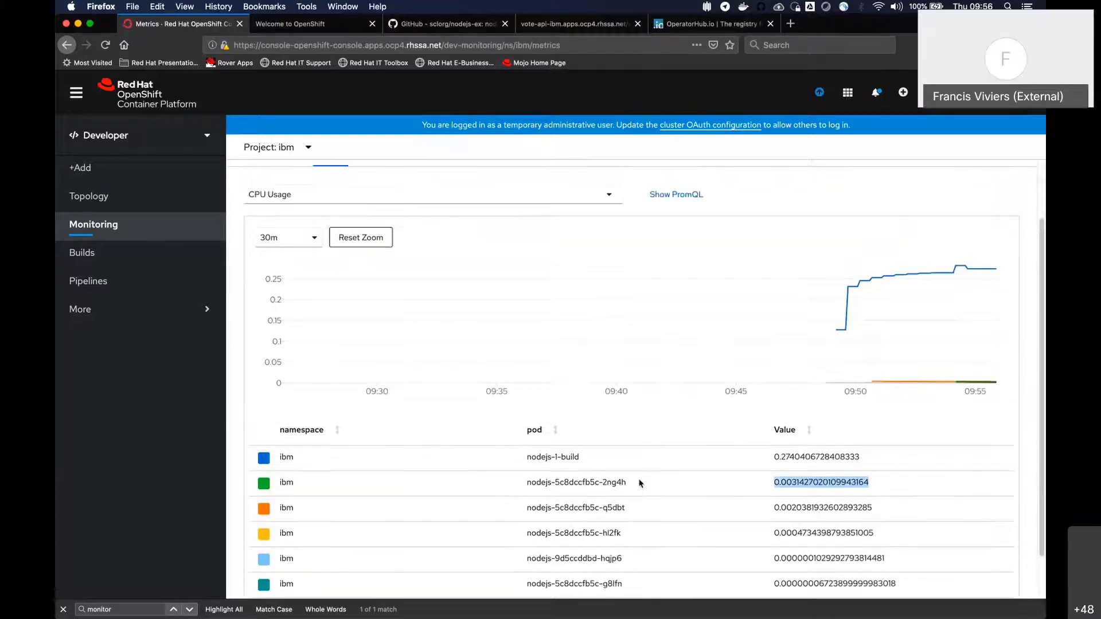
# Switch the metrics query to Memory Usage and examine the chart and per-pod values
pyautogui.click(530, 265)
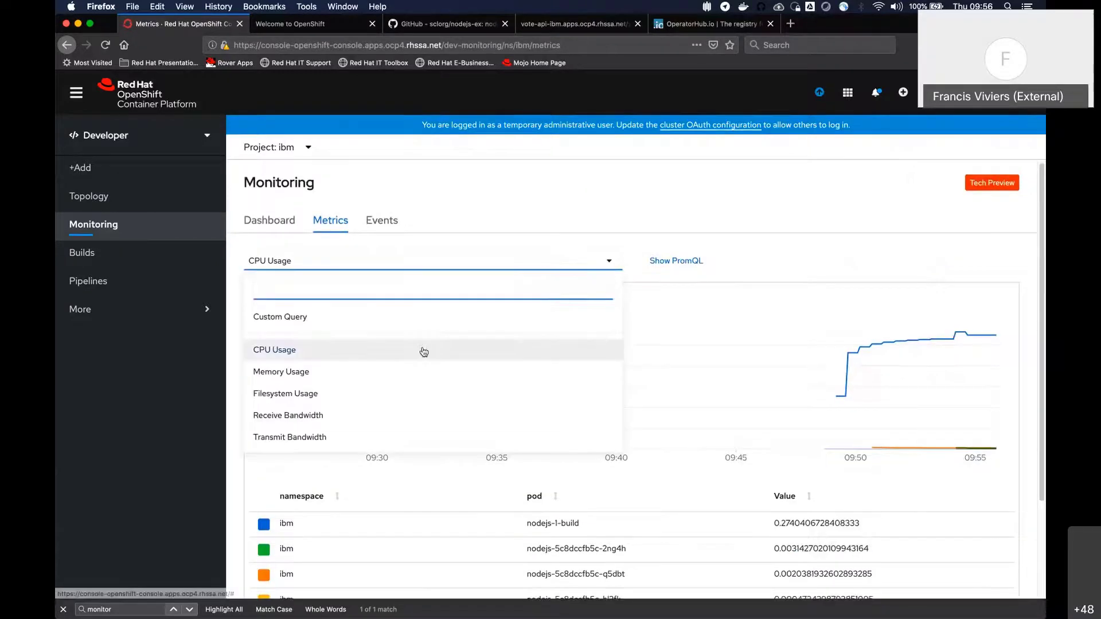
pyautogui.scroll(-3, 303, 276)
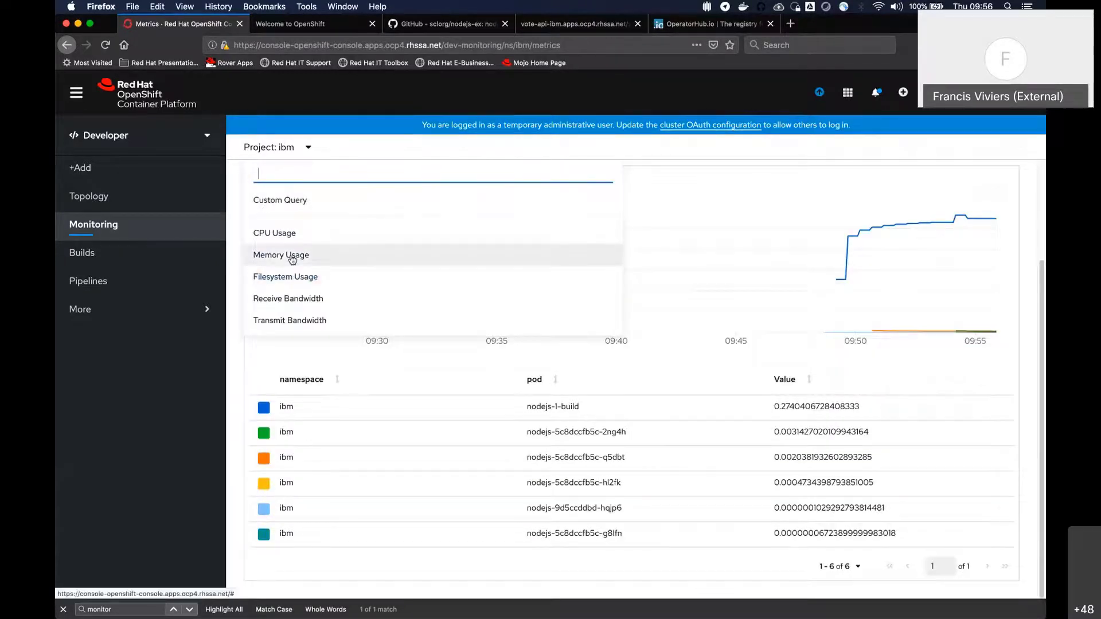
pyautogui.click(290, 254)
pyautogui.scroll(3, 631, 270)
pyautogui.scroll(-3, 661, 278)
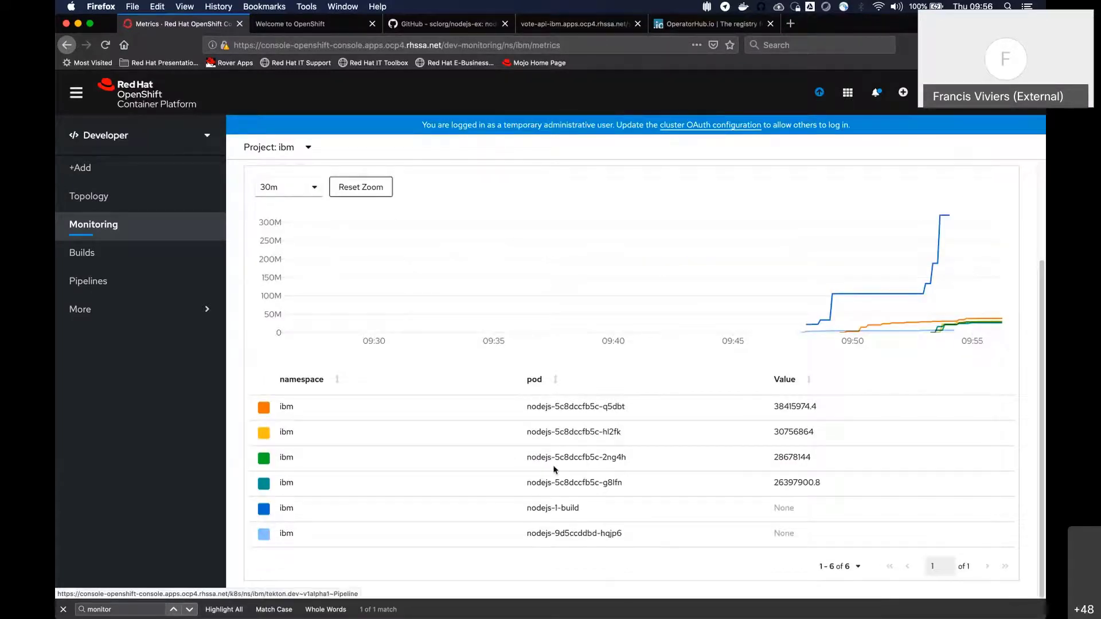
pyautogui.scroll(3, 426, 229)
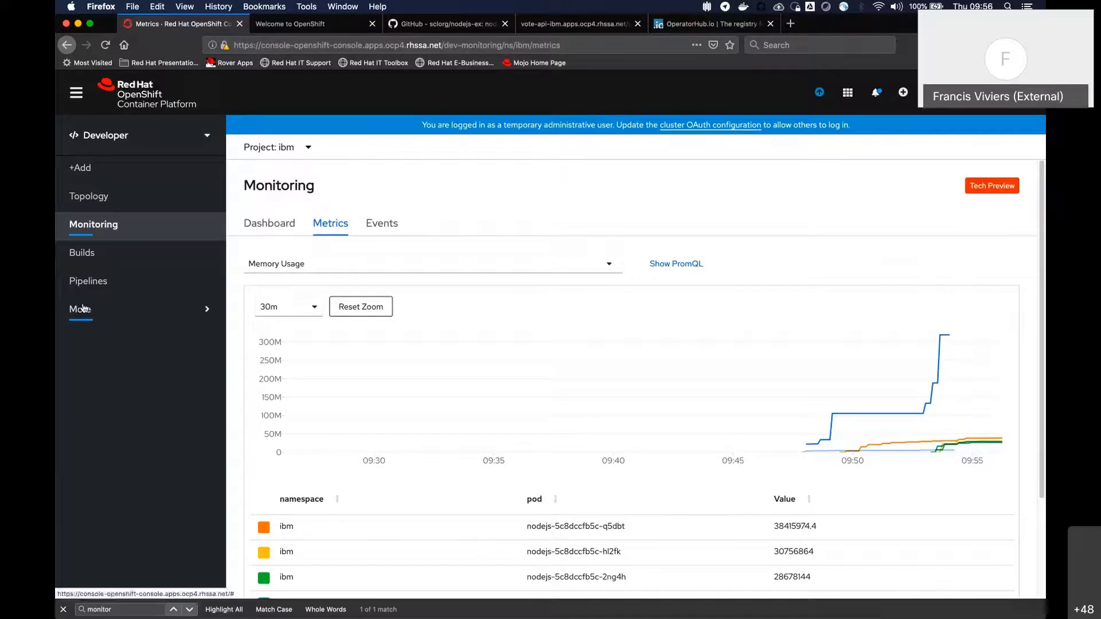
# Switch to the Administrator perspective and open the ibm project's overview from the project list
pyautogui.click(114, 320)
pyautogui.click(120, 318)
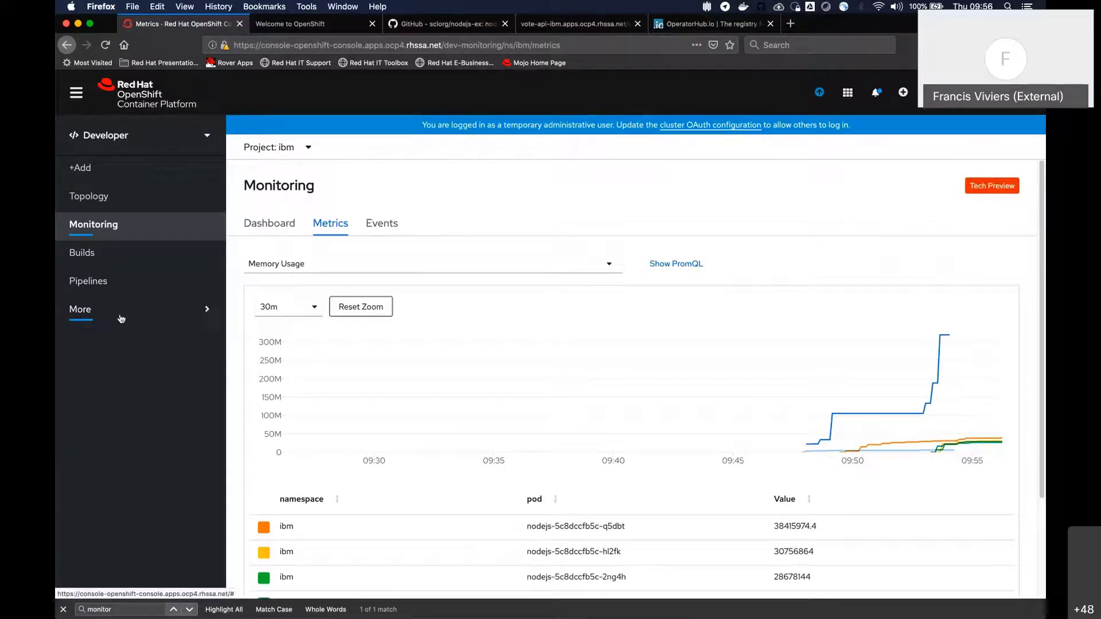
pyautogui.click(188, 138)
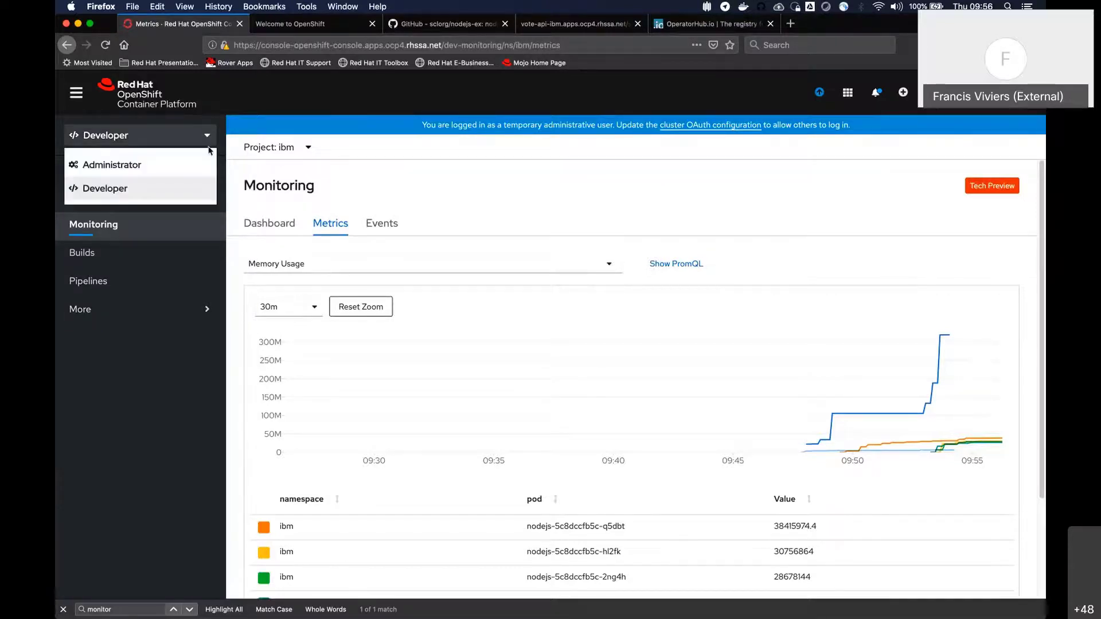
pyautogui.click(128, 166)
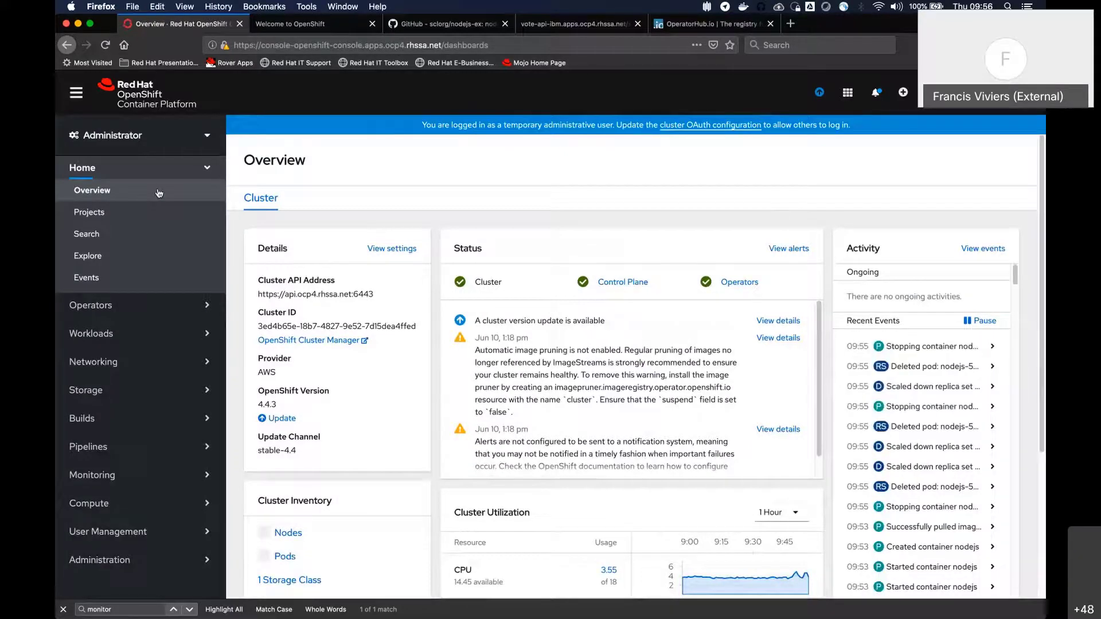
pyautogui.click(100, 213)
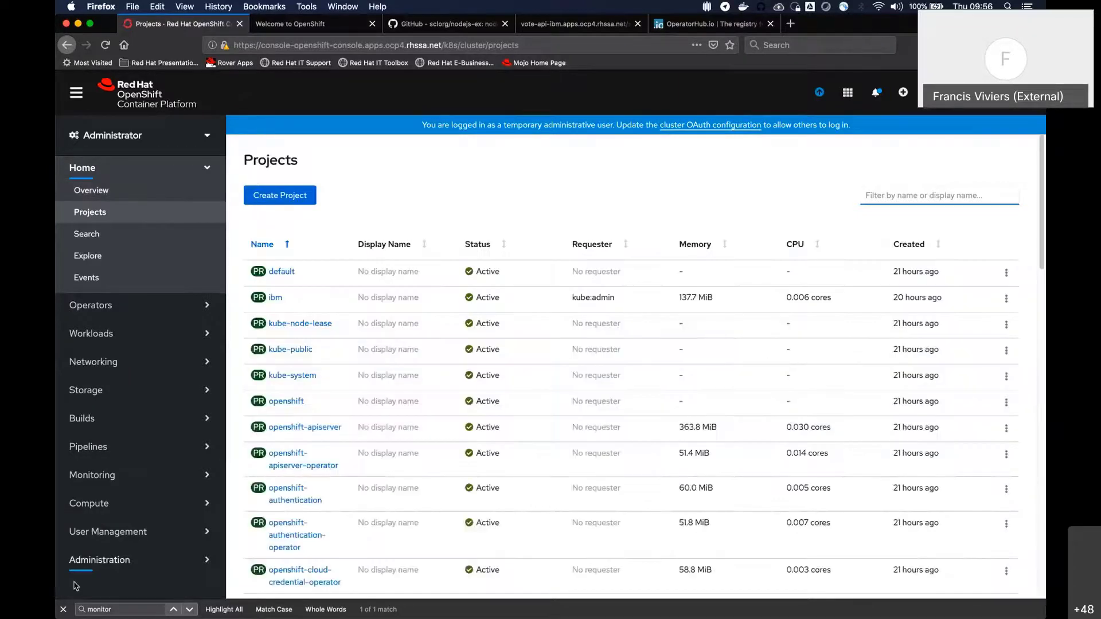
pyautogui.click(275, 299)
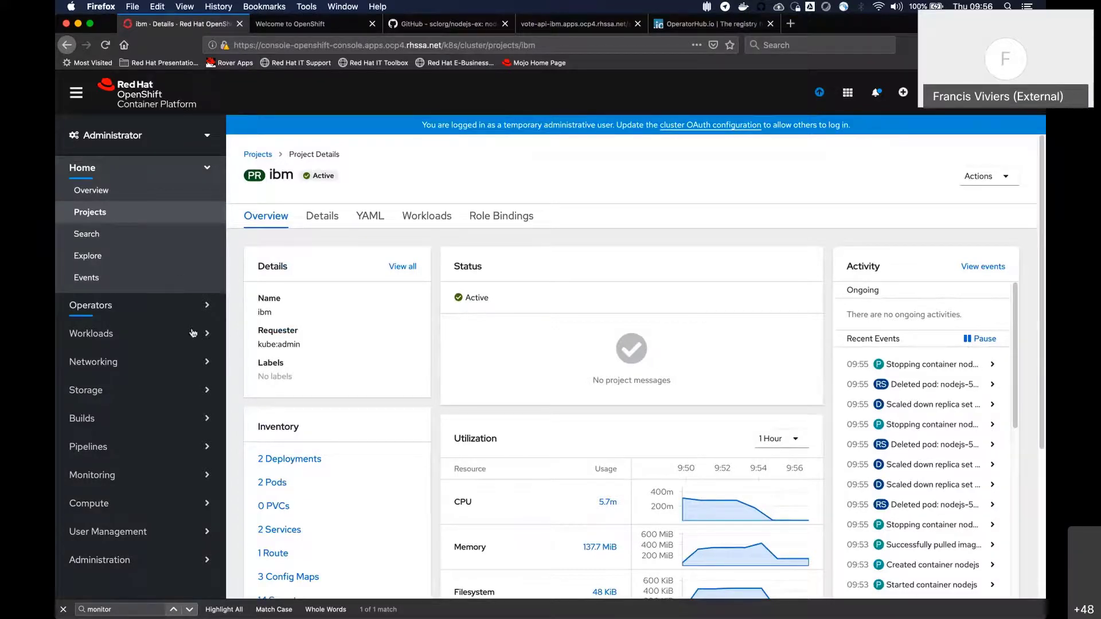
# Open the cluster monitoring dashboards and review the etcd charts
pyautogui.click(172, 475)
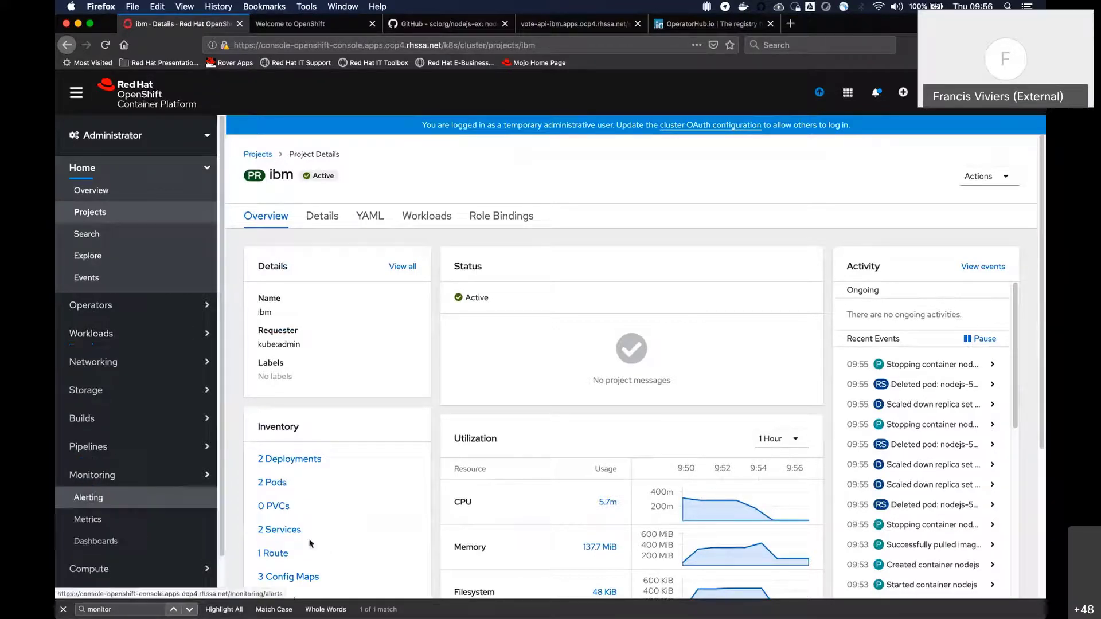
pyautogui.scroll(-2, 172, 422)
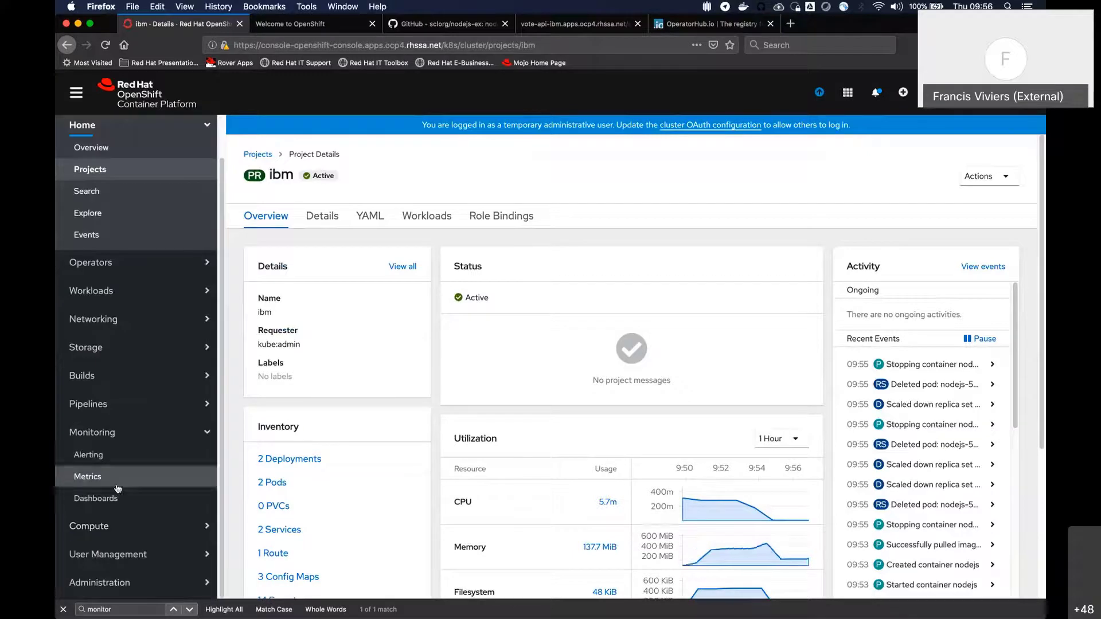
pyautogui.click(97, 498)
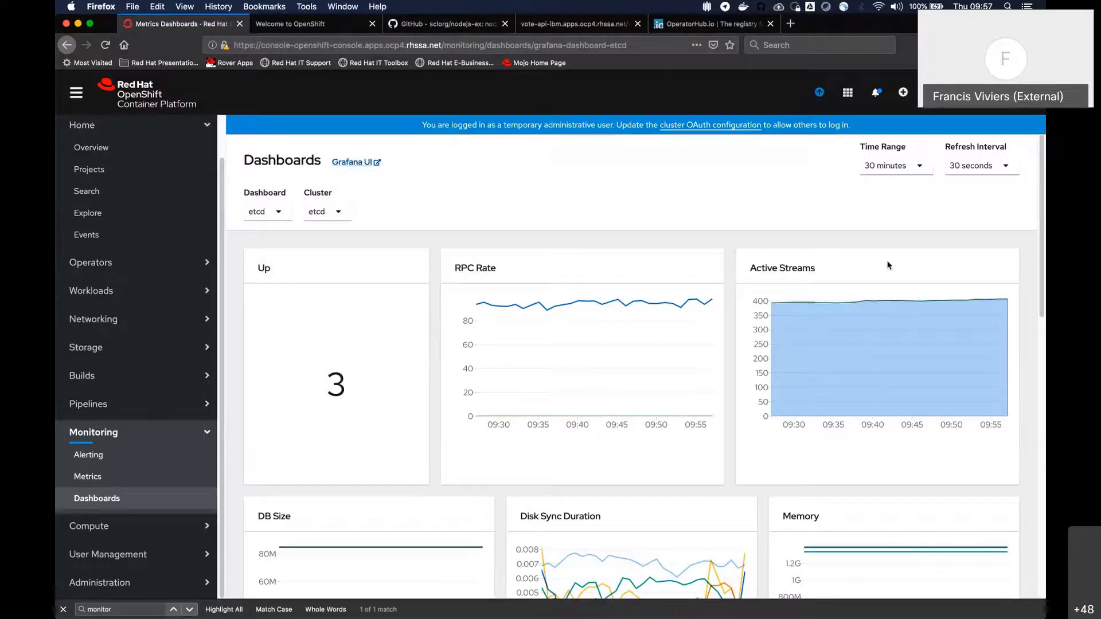
pyautogui.scroll(-2, 722, 263)
pyautogui.scroll(2, 700, 258)
# Show the Kubernetes / Compute Resources / Namespace (Workloads) dashboard for ibm deployments and examine CPU usage, CPU quota and memory usage
pyautogui.click(272, 214)
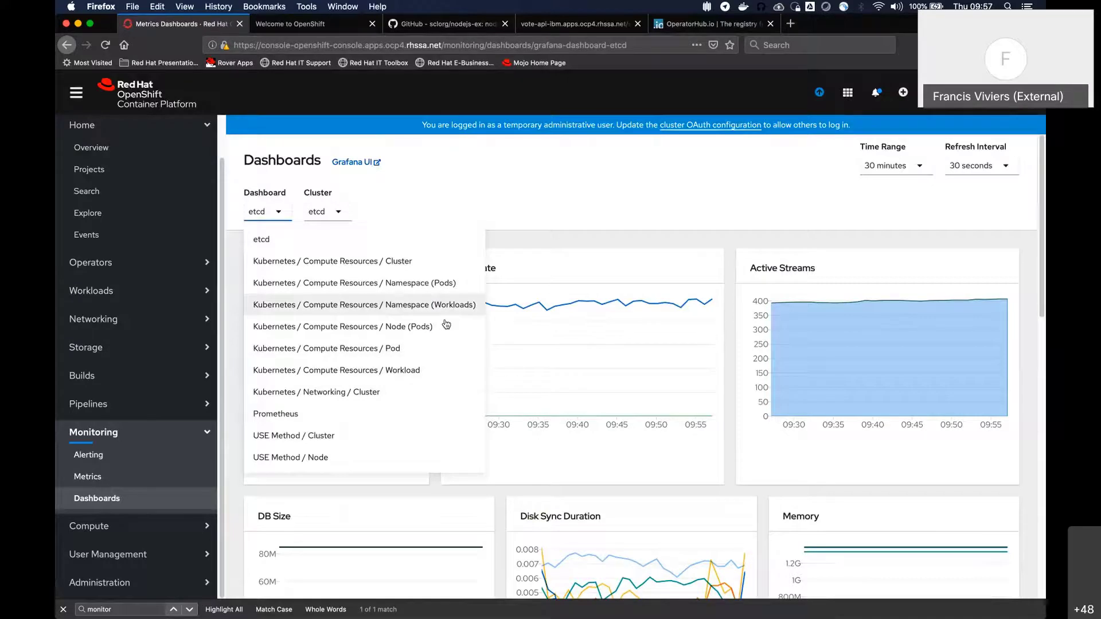
pyautogui.click(422, 304)
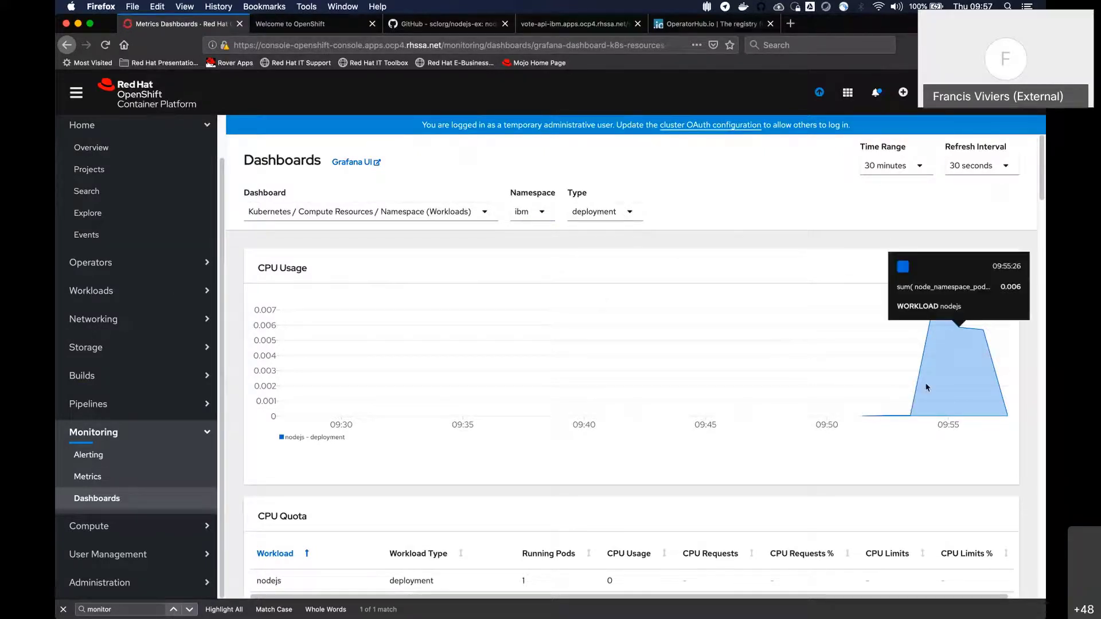
pyautogui.scroll(-3, 929, 367)
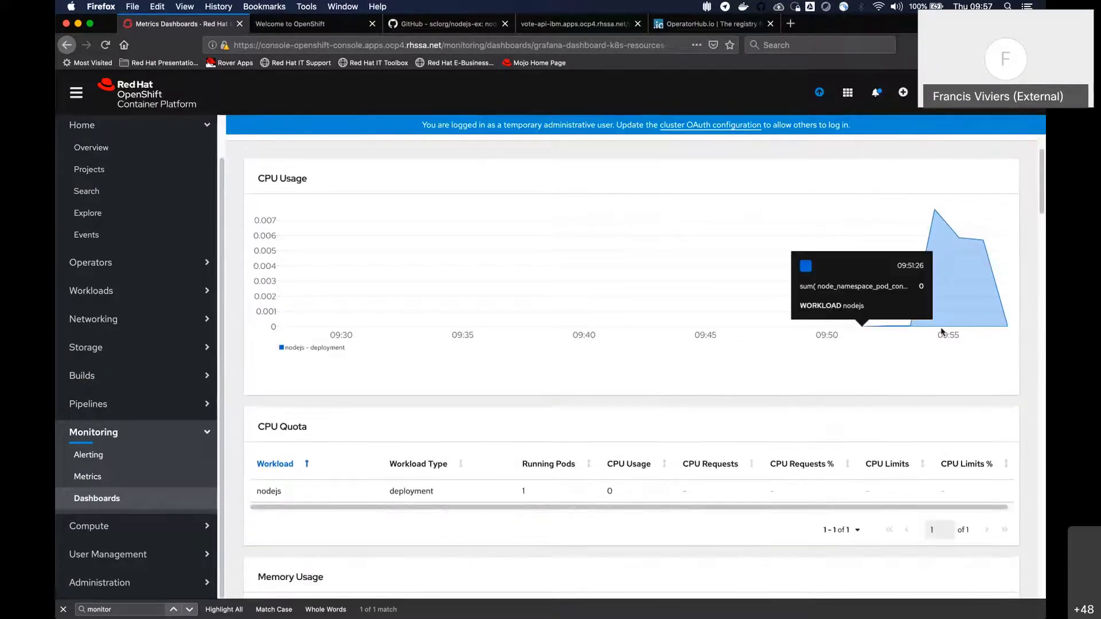
pyautogui.scroll(3, 735, 416)
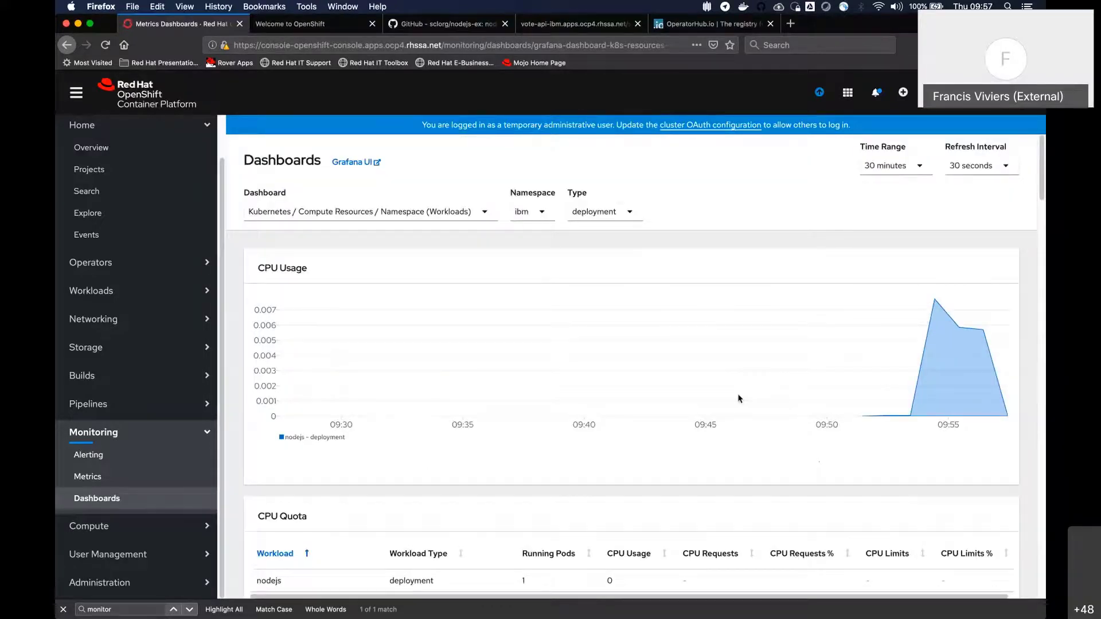
pyautogui.scroll(-10, 739, 398)
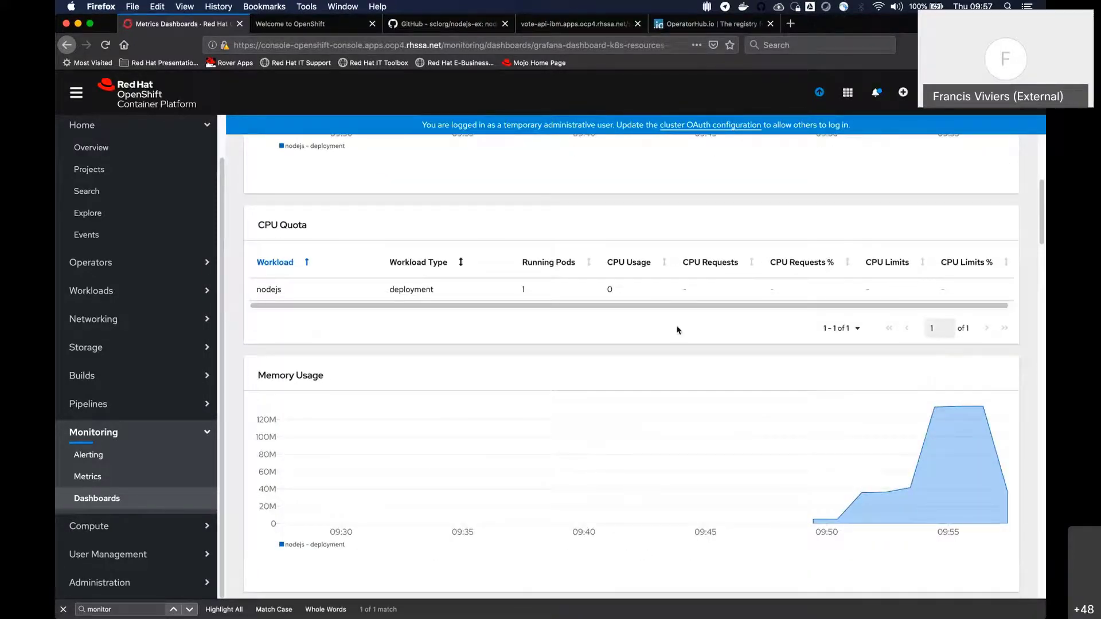
# Examine memory quota, current network usage, container bandwidth and received packet rate for the ibm project's nodejs workload
pyautogui.scroll(-10, 677, 330)
pyautogui.scroll(-4, 692, 424)
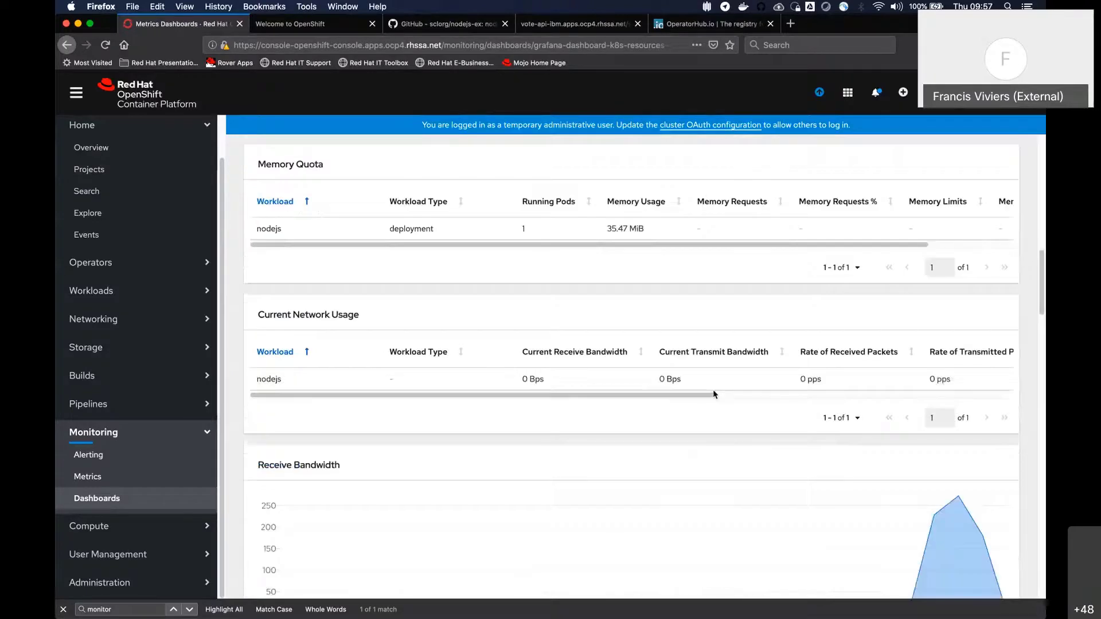
pyautogui.scroll(-10, 713, 402)
pyautogui.scroll(-10, 607, 413)
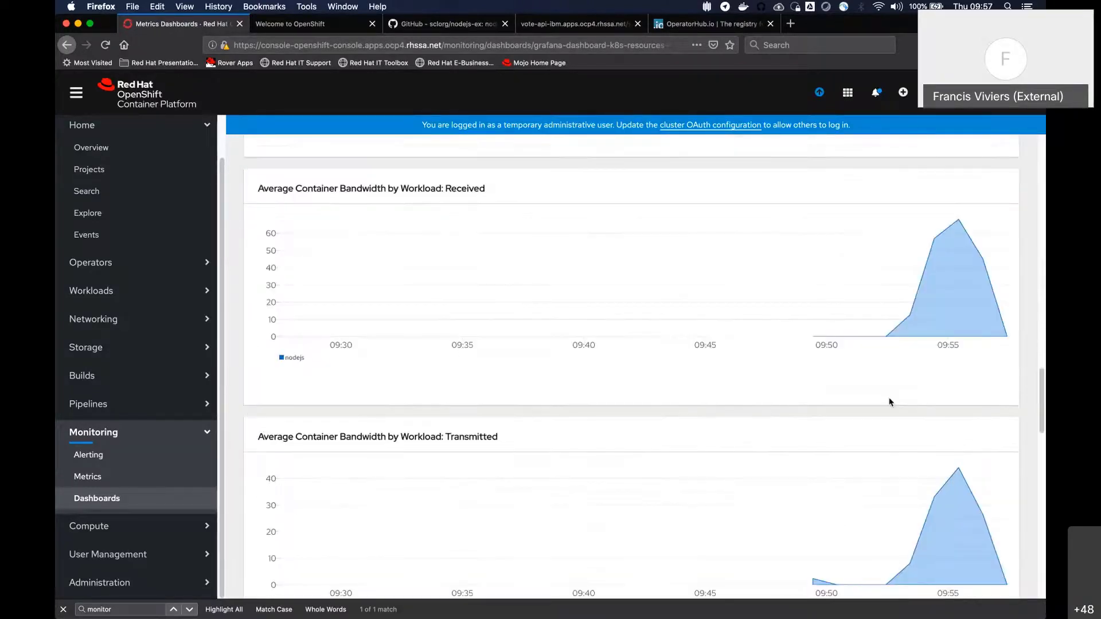
pyautogui.scroll(-7, 627, 376)
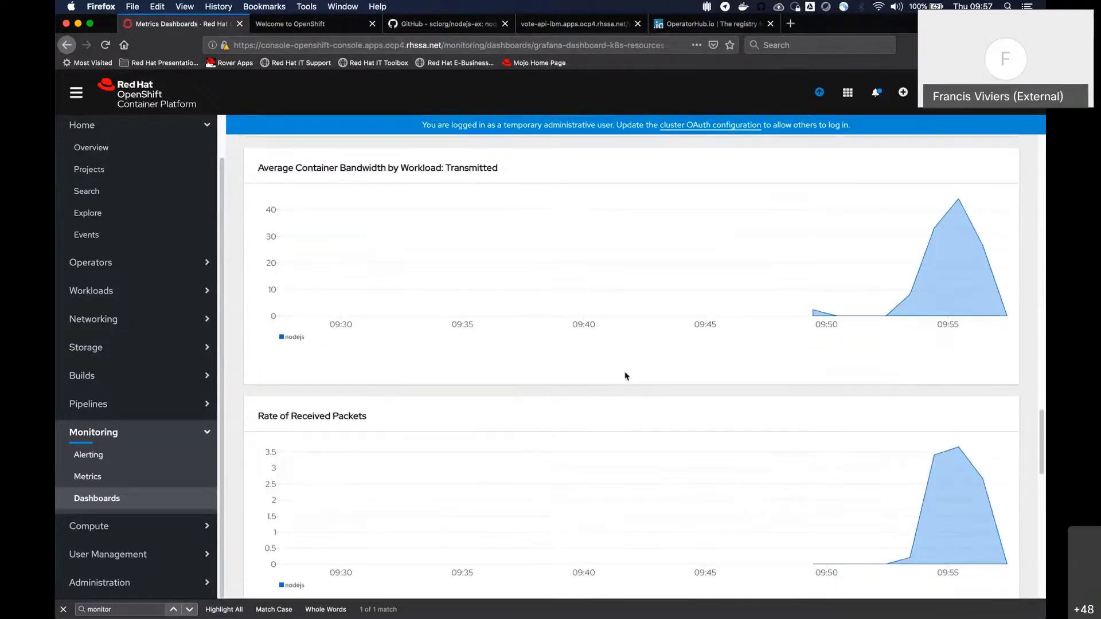
pyautogui.scroll(20, 626, 376)
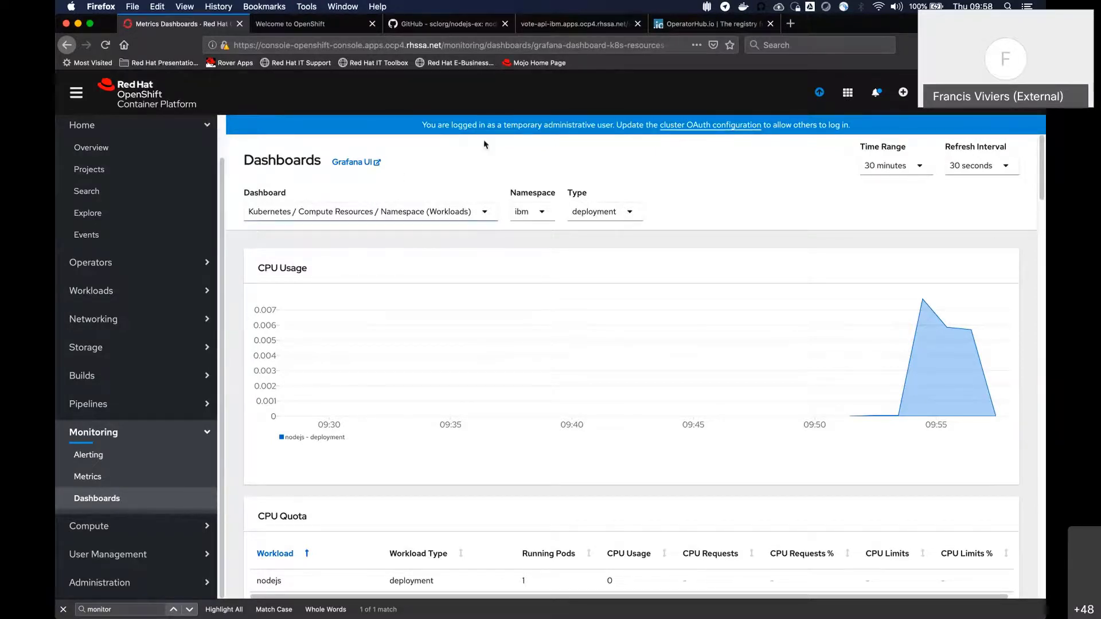
# Open the Grafana UI from the monitoring dashboards, accept the browser's security risk and log in with OpenShift
pyautogui.click(365, 163)
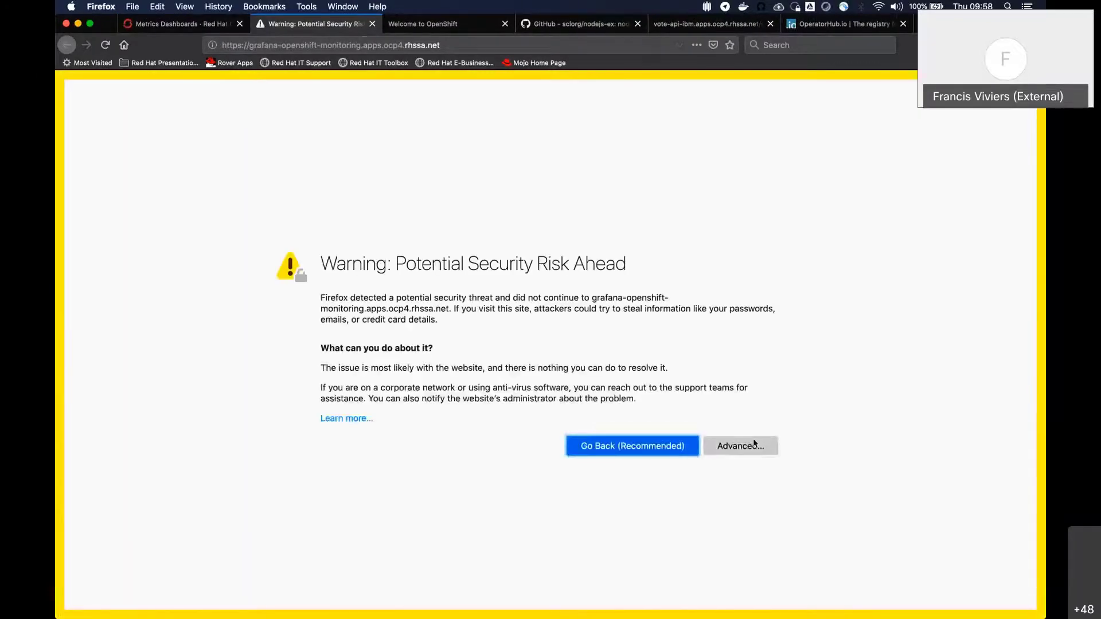
pyautogui.click(738, 446)
pyautogui.scroll(-3, 388, 472)
pyautogui.click(762, 567)
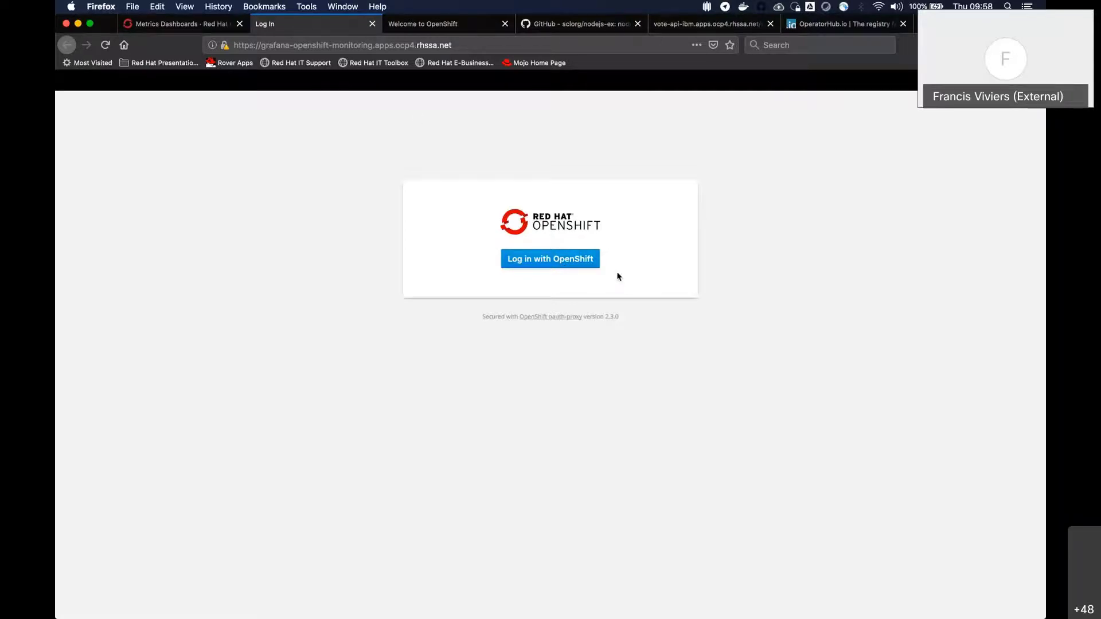
pyautogui.click(582, 262)
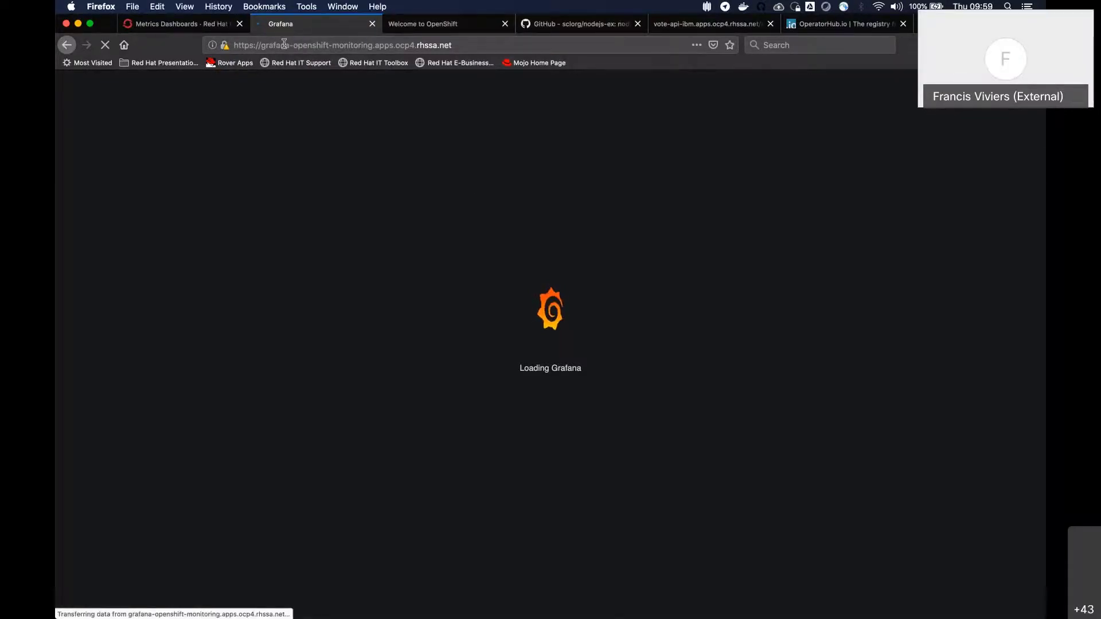
# Return to the OpenShift console's metrics dashboards, collapse the Monitoring section and expand Operators to reach OperatorHub
pyautogui.click(184, 29)
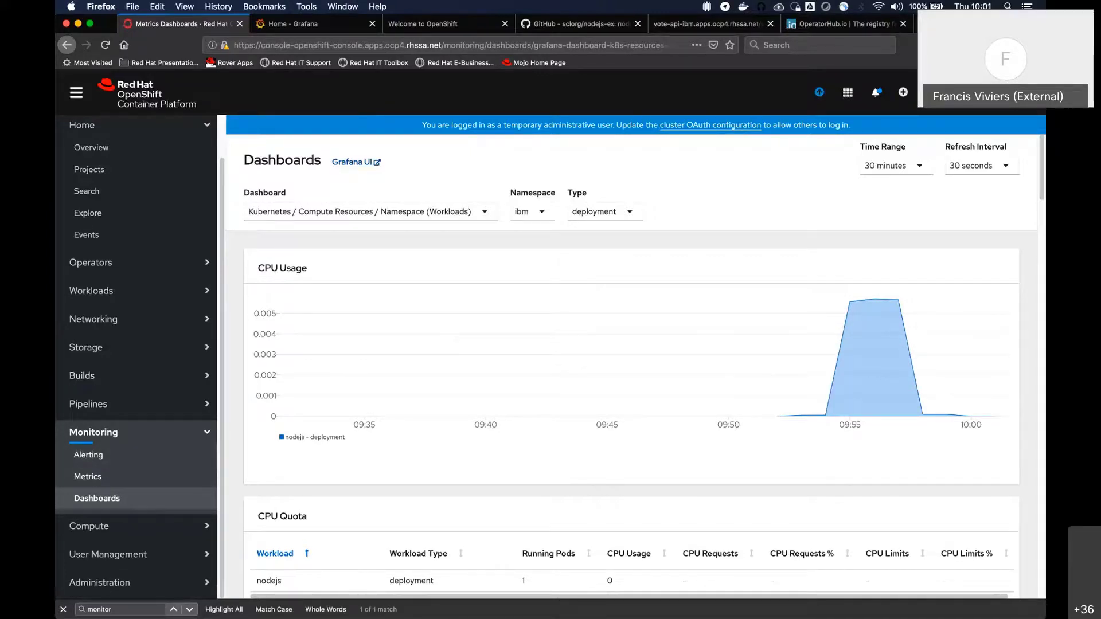
pyautogui.click(157, 431)
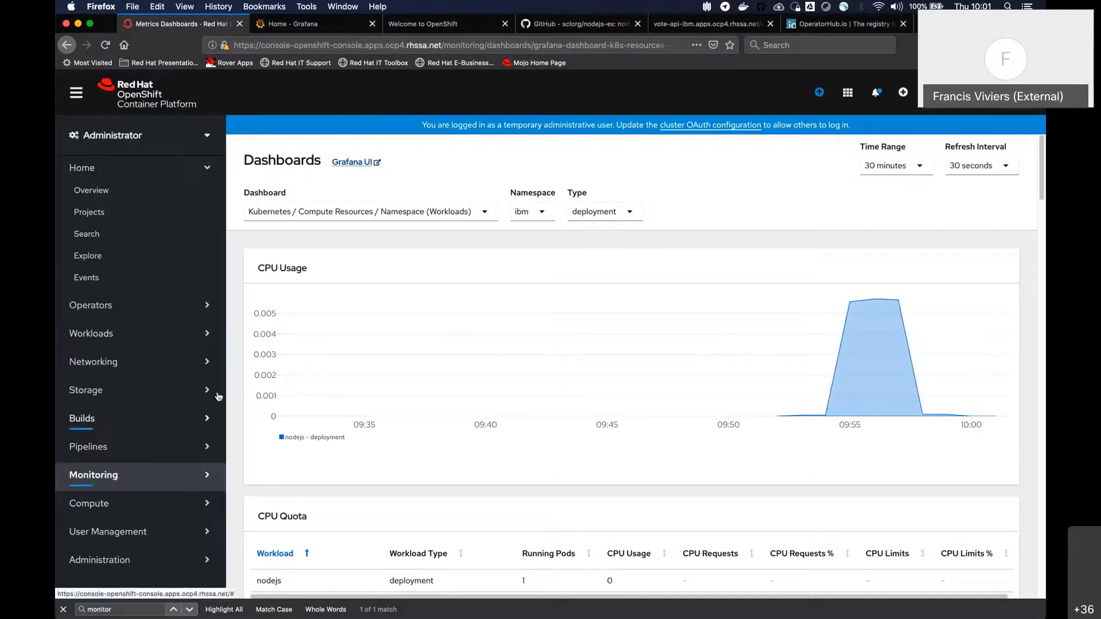
pyautogui.click(137, 314)
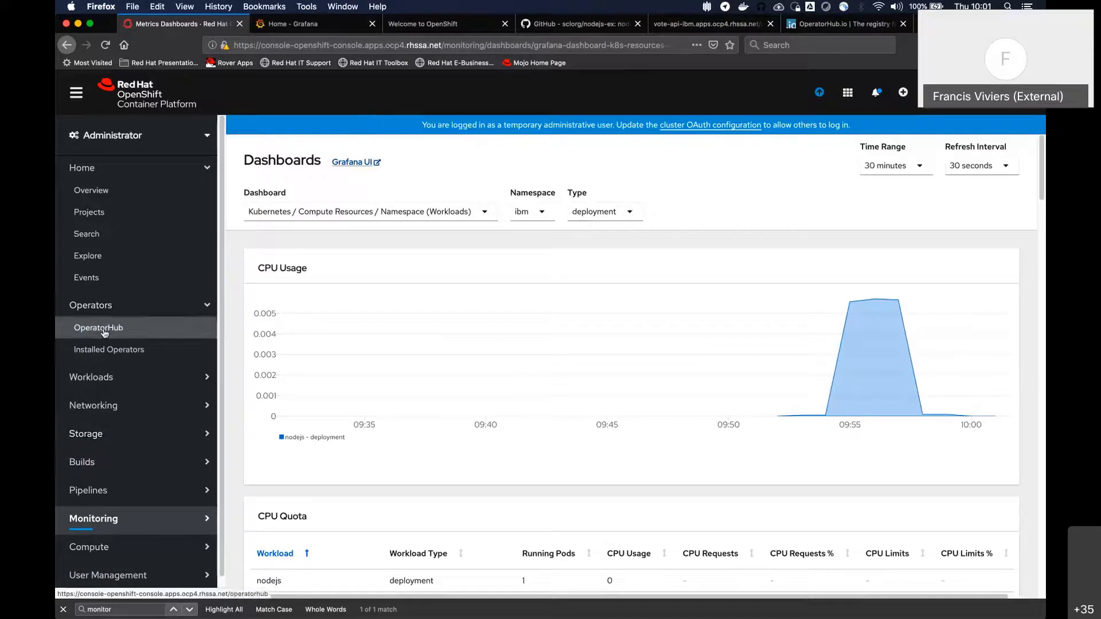
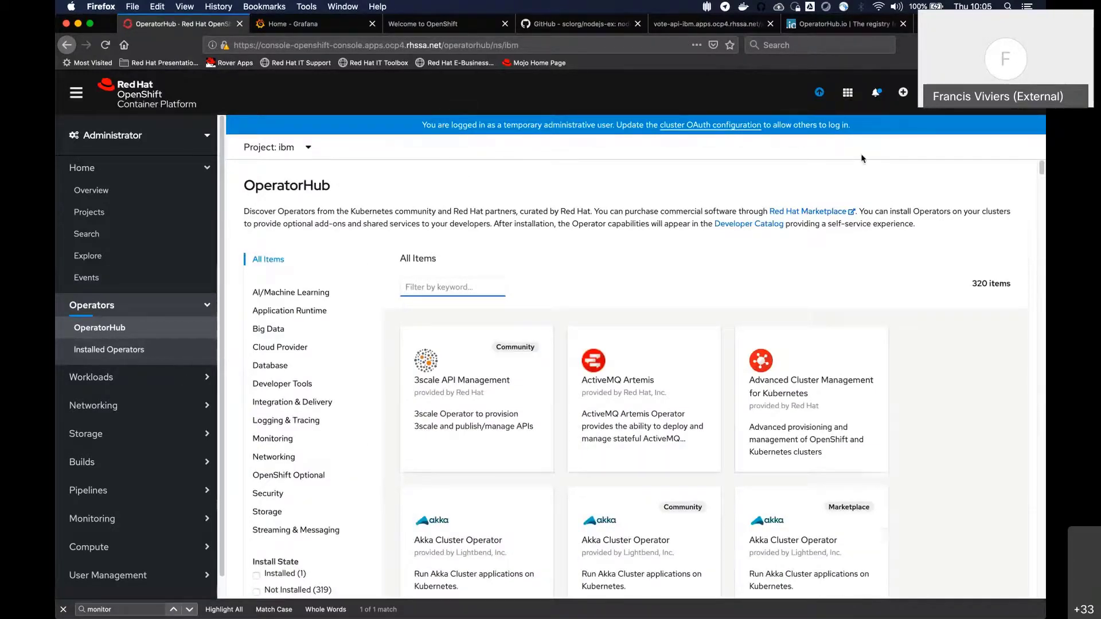
# Browse the full OperatorHub catalog and filter it by the keyword IBM
pyautogui.scroll(-3, 711, 269)
pyautogui.scroll(3, 711, 269)
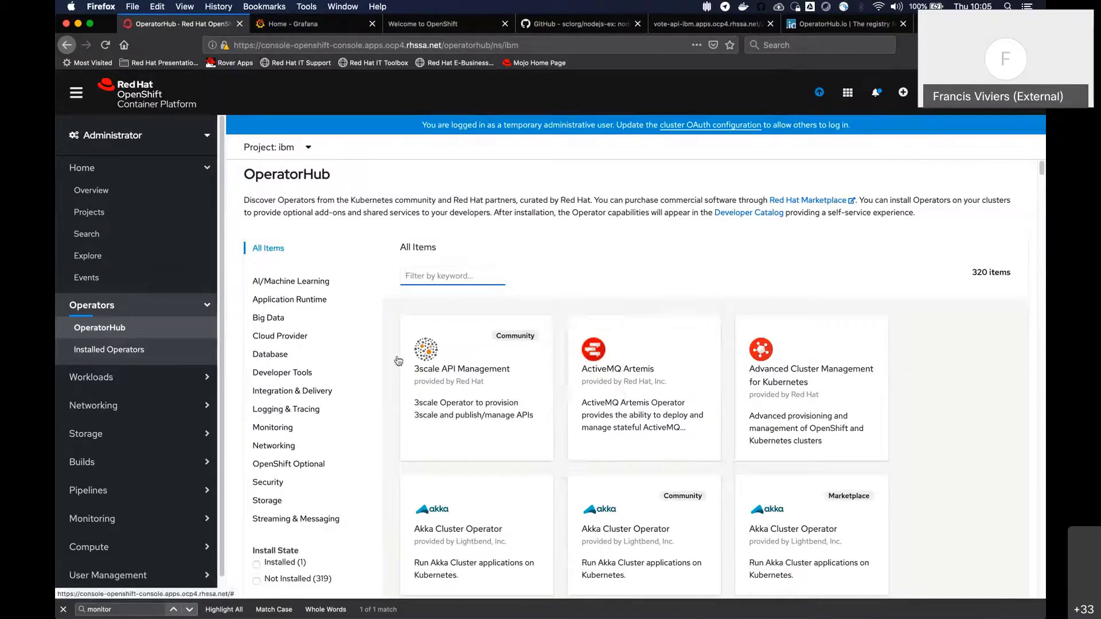
pyautogui.scroll(-4, 862, 386)
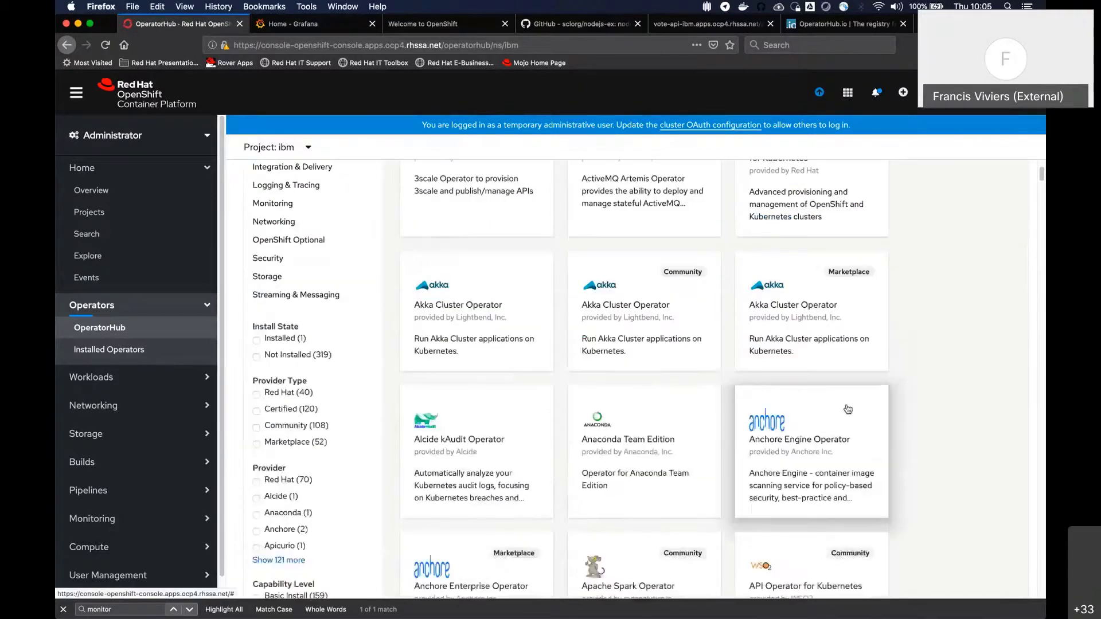
pyautogui.scroll(4, 847, 409)
pyautogui.click(452, 288)
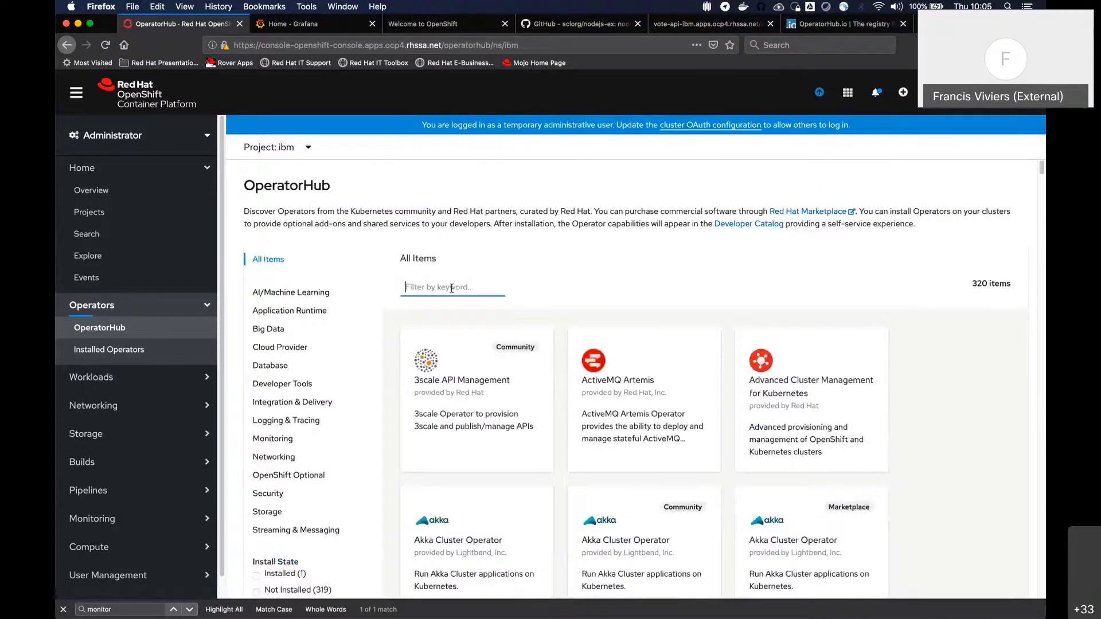
pyautogui.write('IBM')
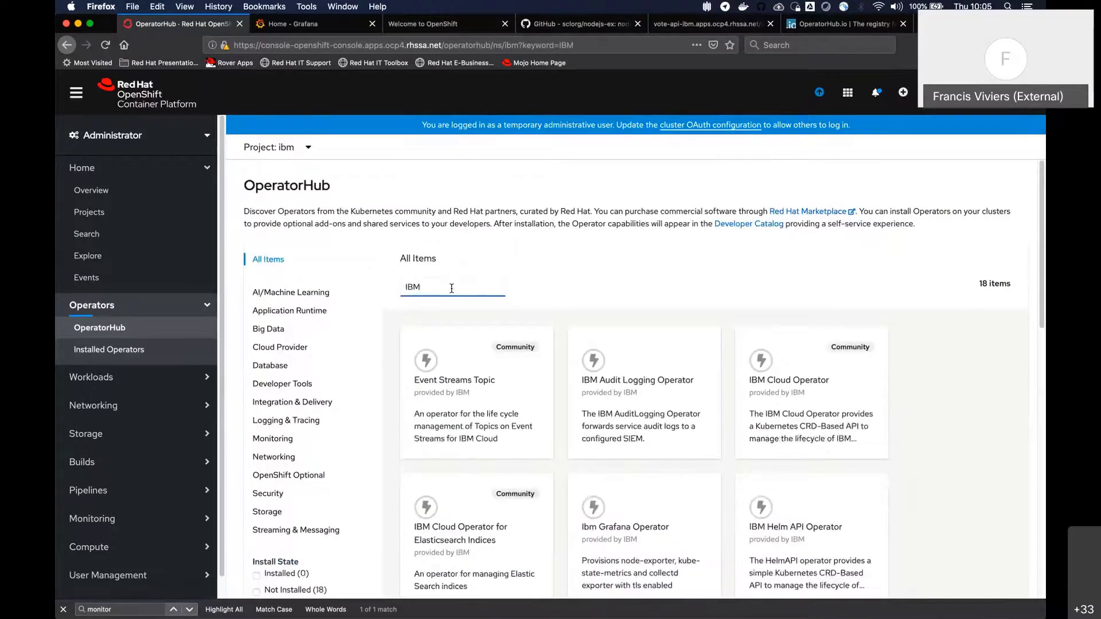
# Examine the operators provided by IBM, from Event Streams Topic down to Transformation Advisor, and return to the start of the list
pyautogui.scroll(-2, 690, 277)
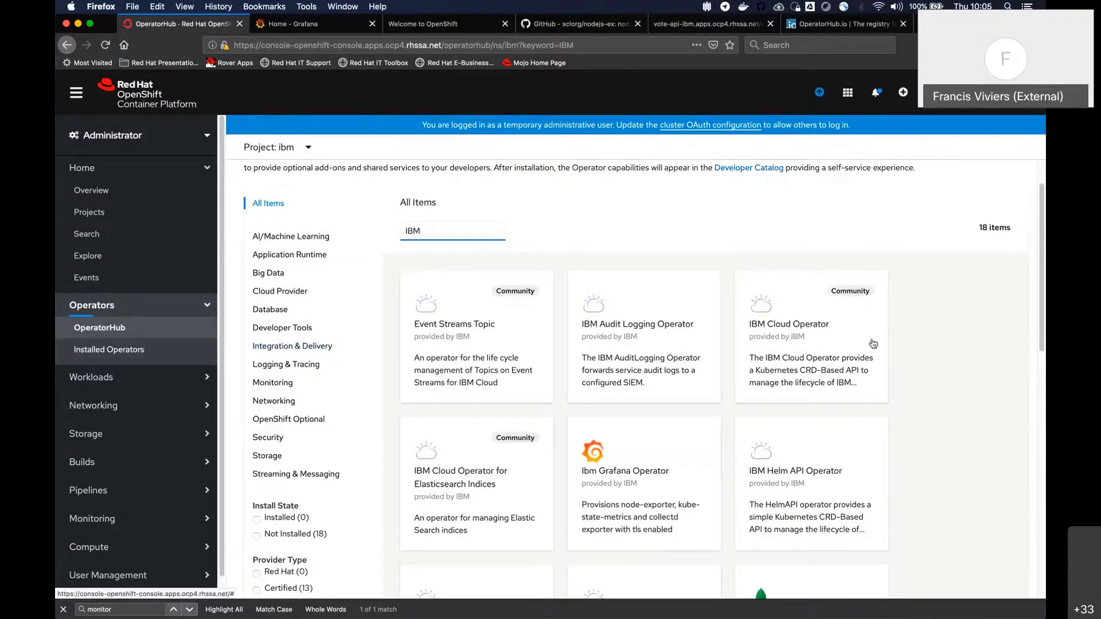
pyautogui.scroll(-3, 810, 424)
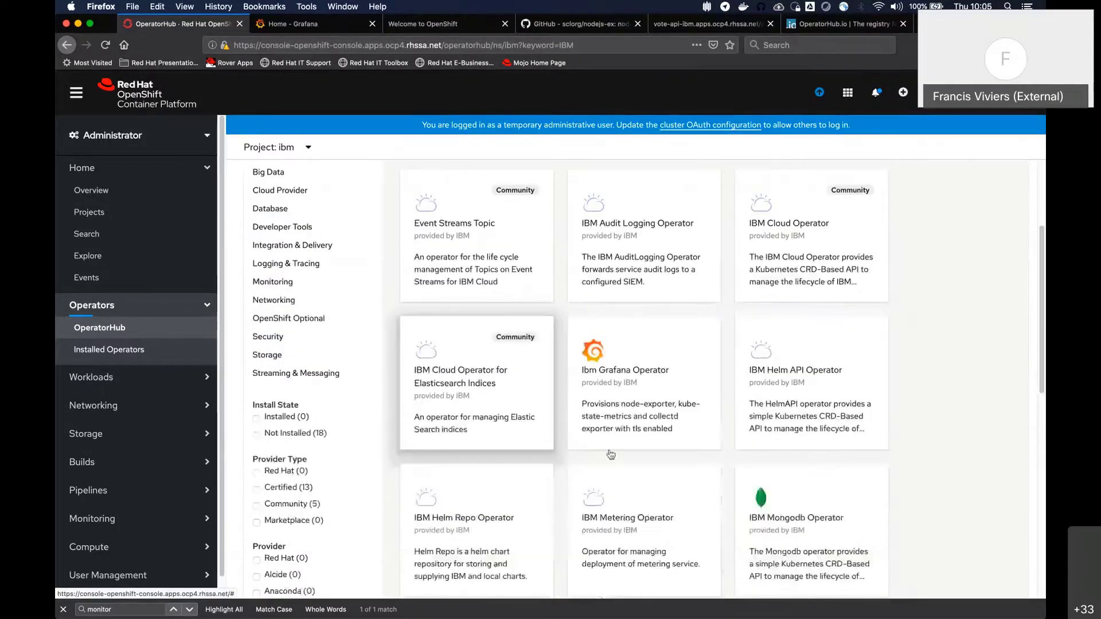
pyautogui.scroll(-1, 849, 418)
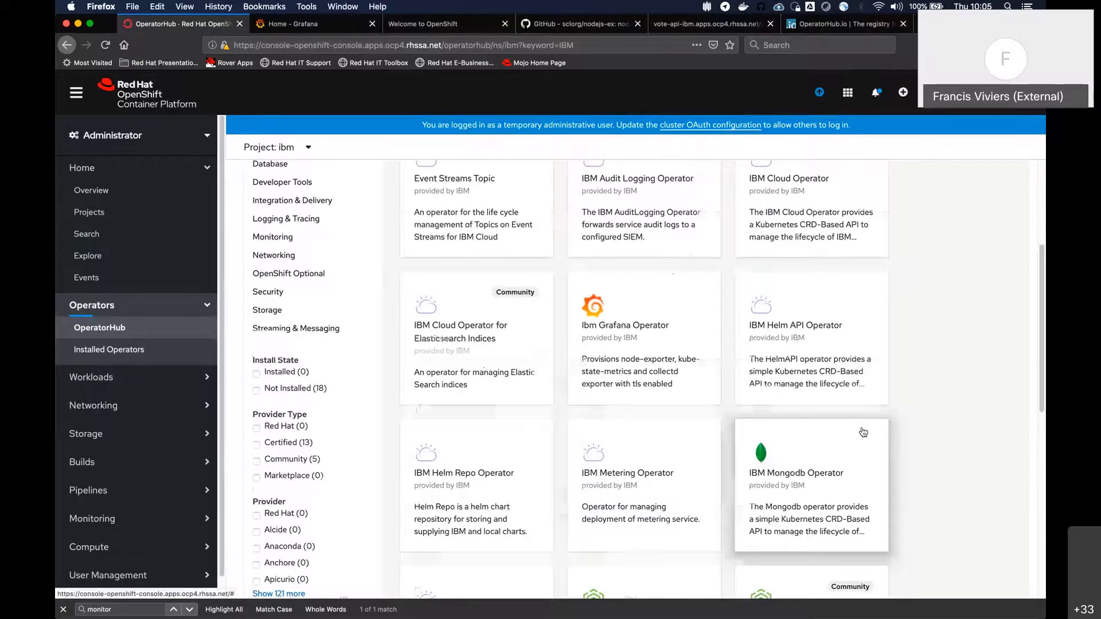
pyautogui.scroll(-1, 664, 446)
pyautogui.scroll(-4, 665, 447)
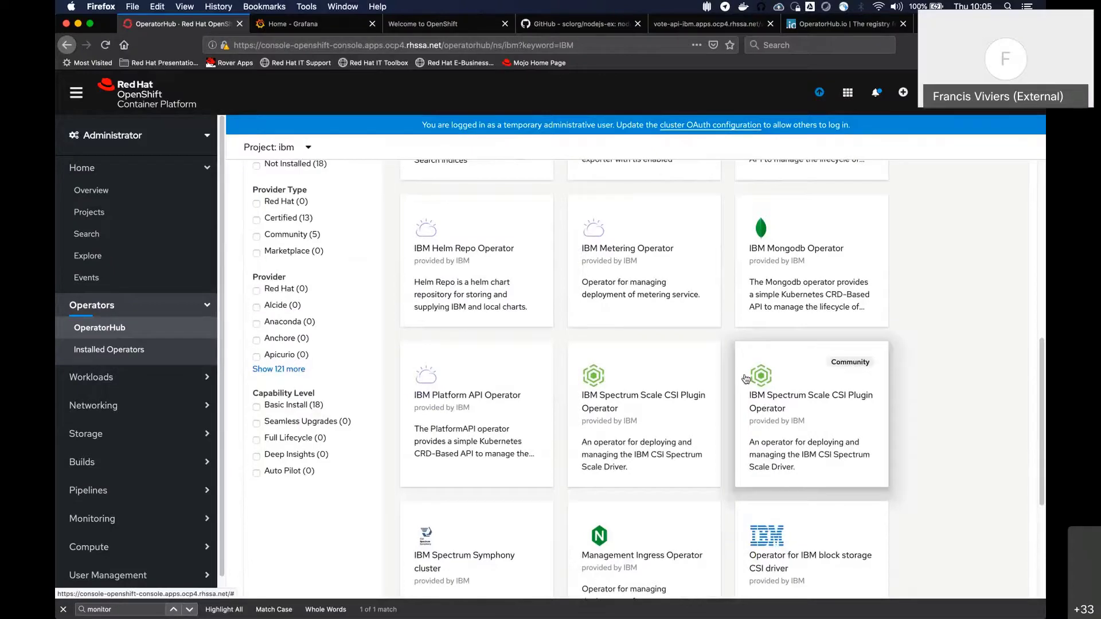
pyautogui.scroll(-5, 688, 436)
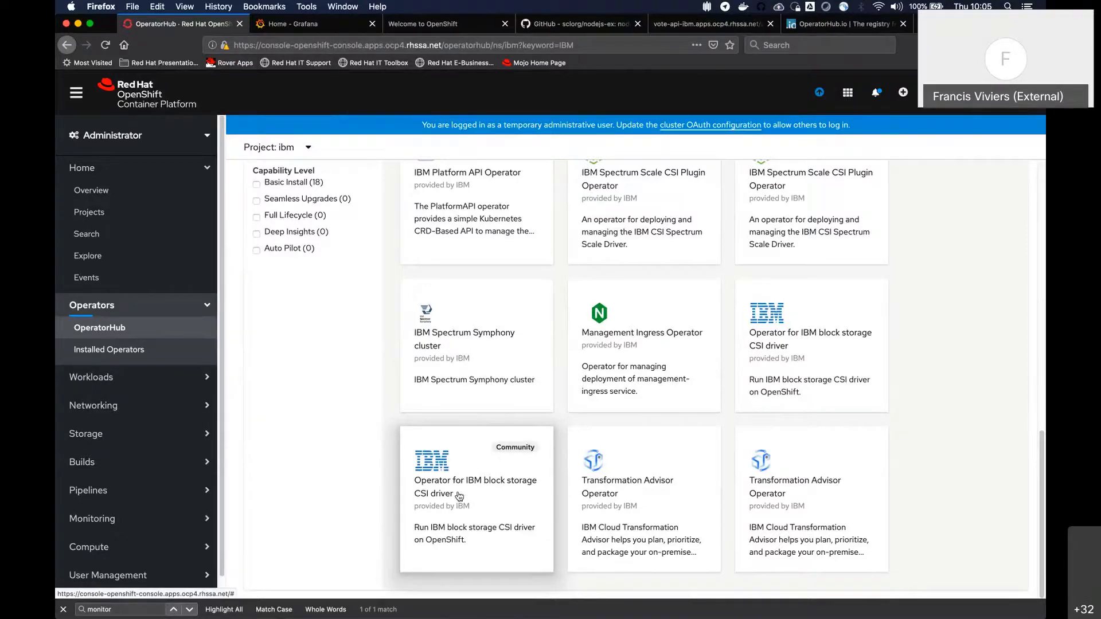
pyautogui.scroll(10, 631, 378)
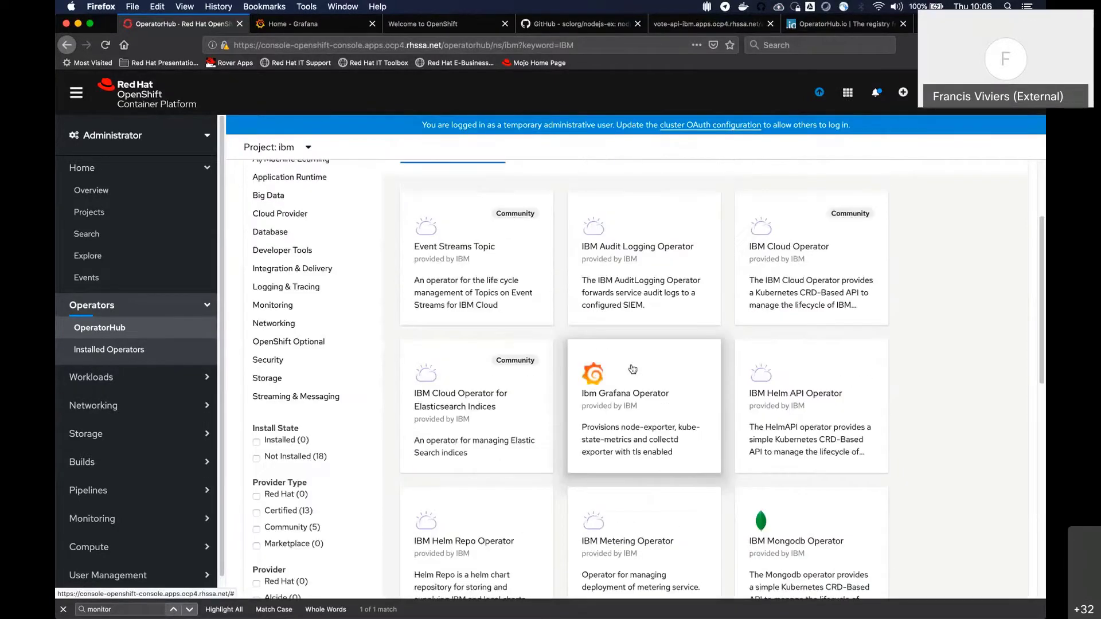
pyautogui.scroll(3, 632, 369)
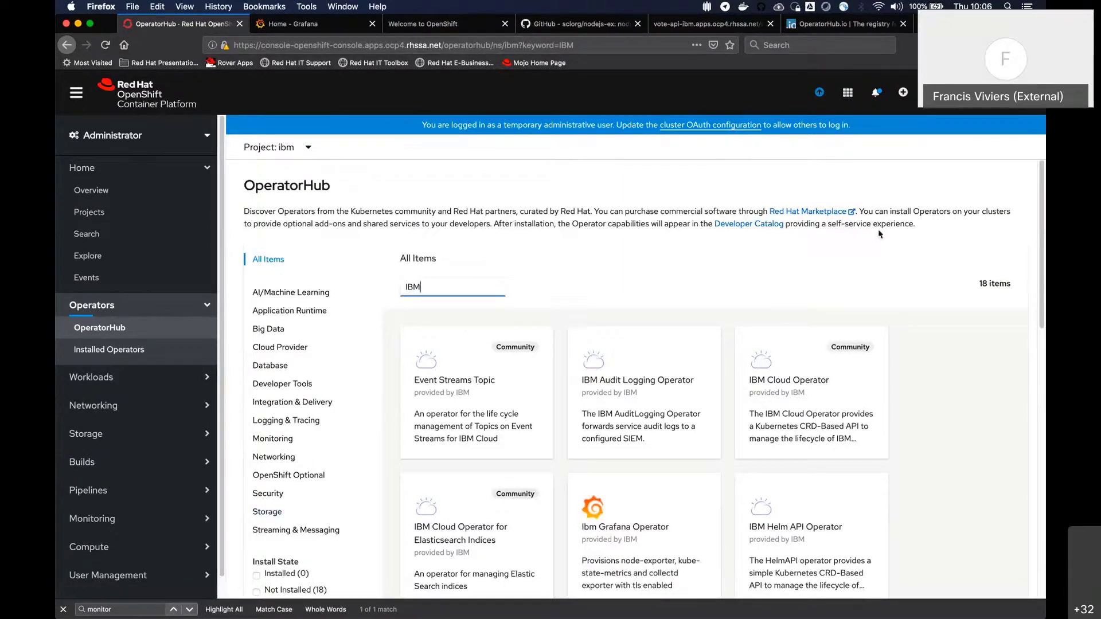
# Restrict the catalog to Integration & Delivery and try the keyword amqs, shortened to am
pyautogui.click(300, 404)
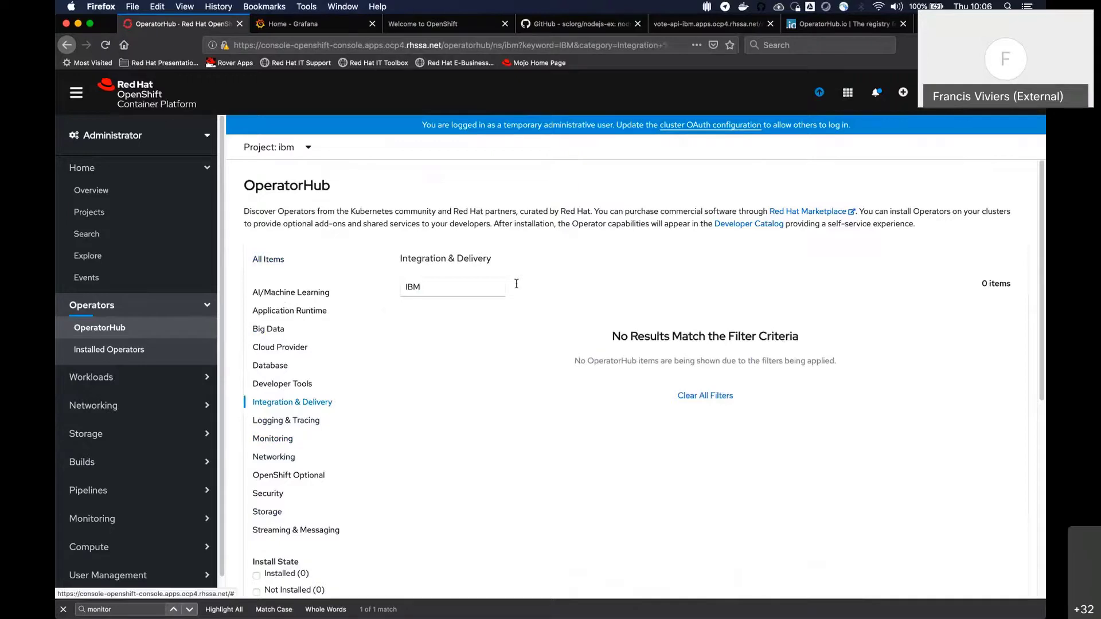
pyautogui.doubleClick(413, 286)
pyautogui.write('amqs')
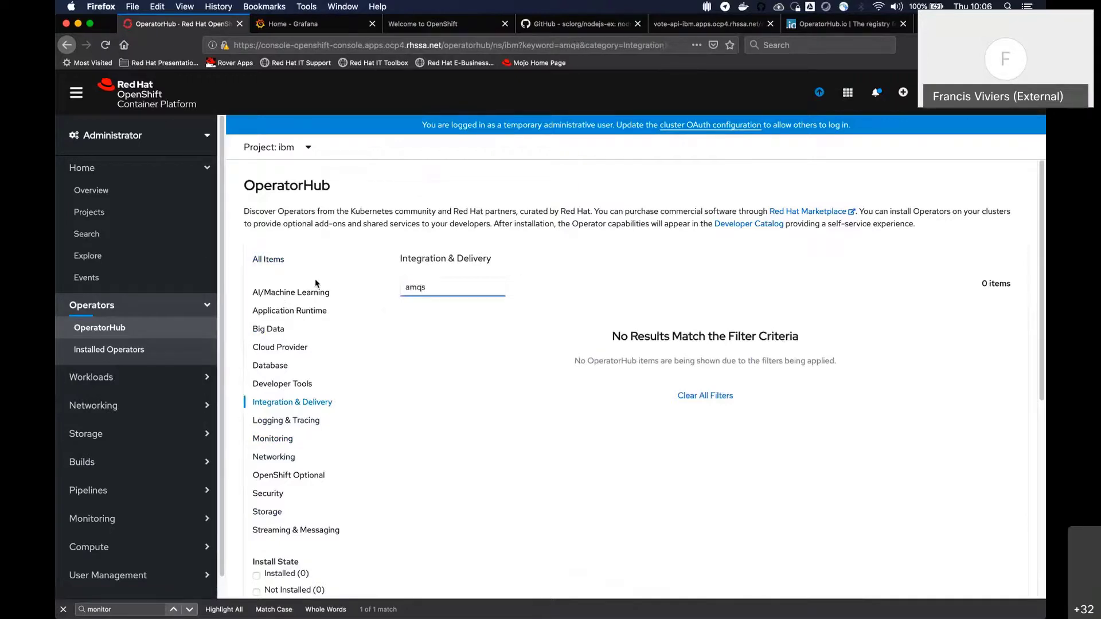
pyautogui.press('BackSpace')
pyautogui.press('BackSpace')
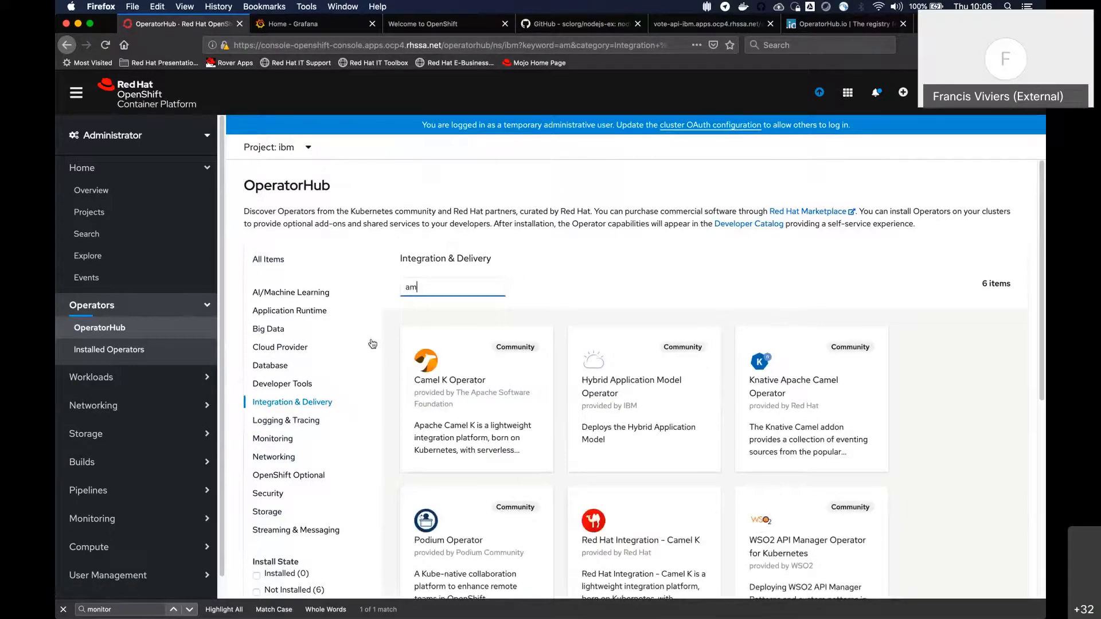
pyautogui.scroll(-2, 393, 232)
# Try the keyword Stream within the Integration & Delivery operators, cutting it back to S
pyautogui.moveTo(418, 242); pyautogui.dragTo(356, 236)
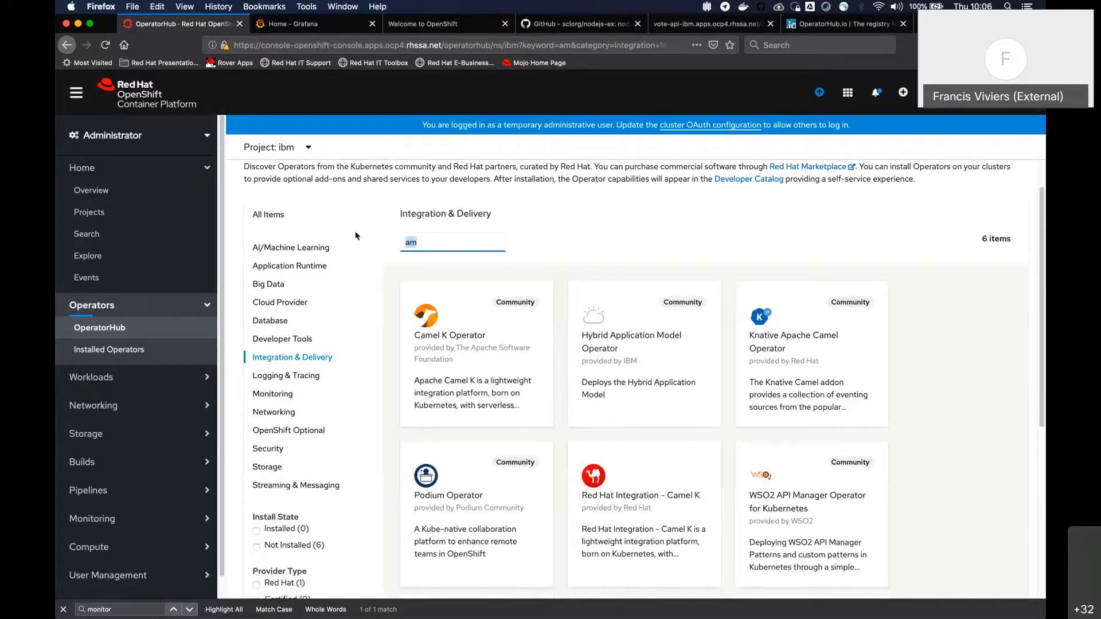
pyautogui.write('Stream')
pyautogui.press('BackSpace')
pyautogui.press('BackSpace')
pyautogui.press('BackSpace')
pyautogui.press('BackSpace')
pyautogui.press('BackSpace')
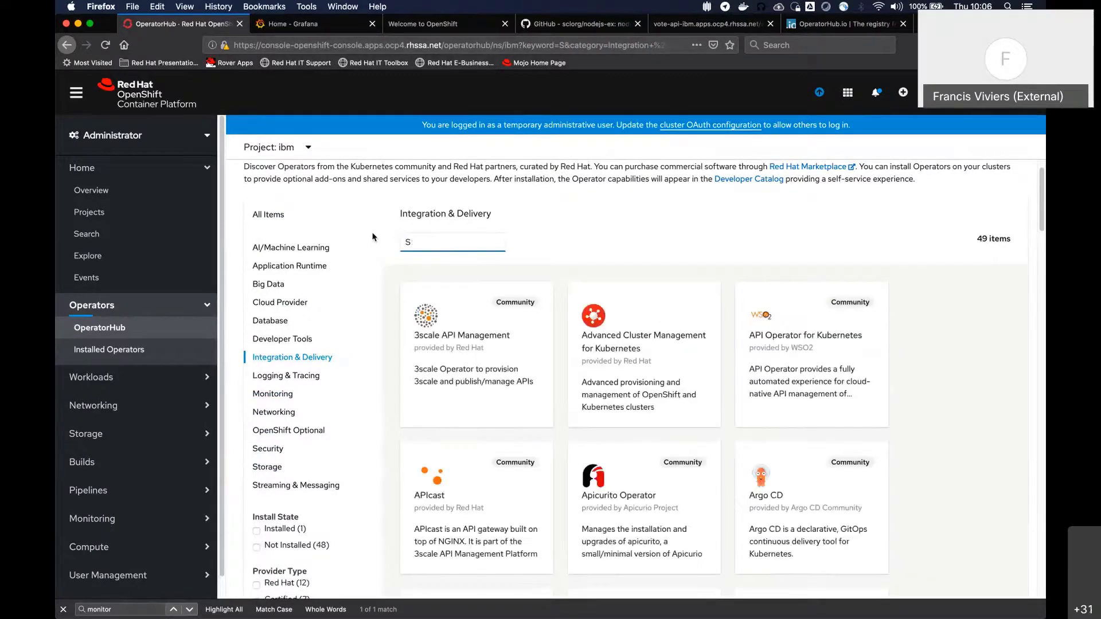
# Search all OperatorHub items for Strea and open the Red Hat Integration - AMQ Streams operator's details
pyautogui.click(275, 215)
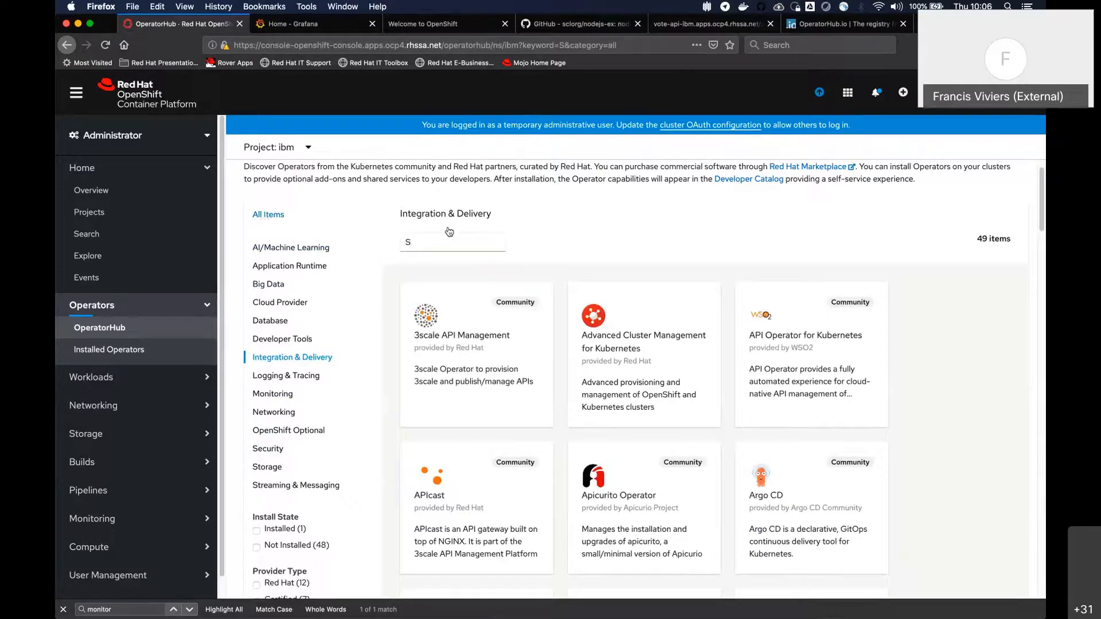
pyautogui.click(437, 247)
pyautogui.write('trea')
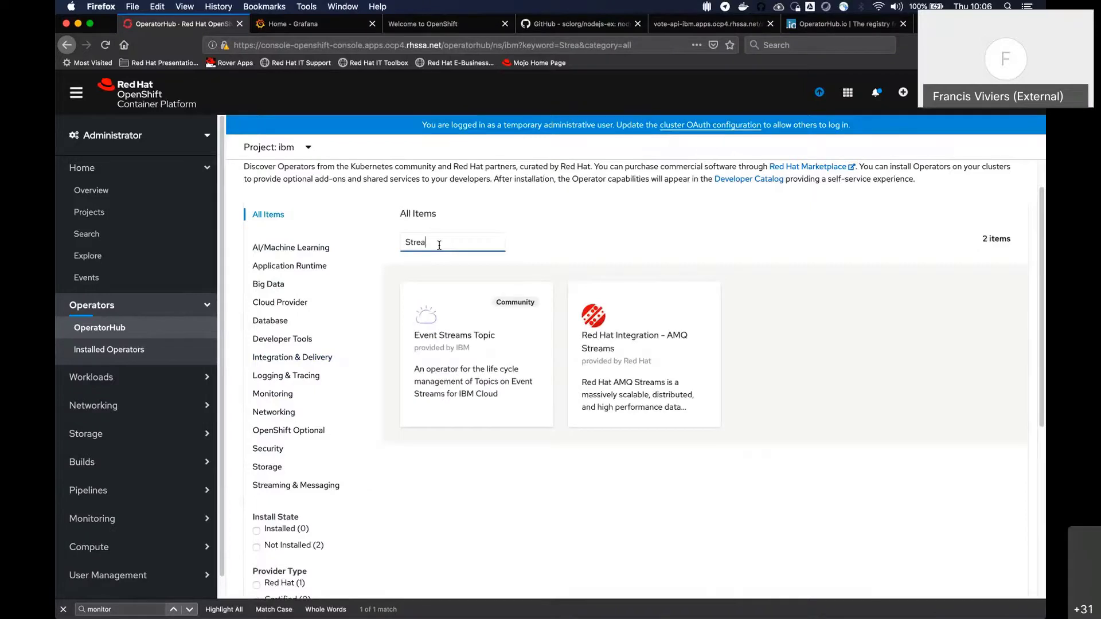
pyautogui.click(642, 316)
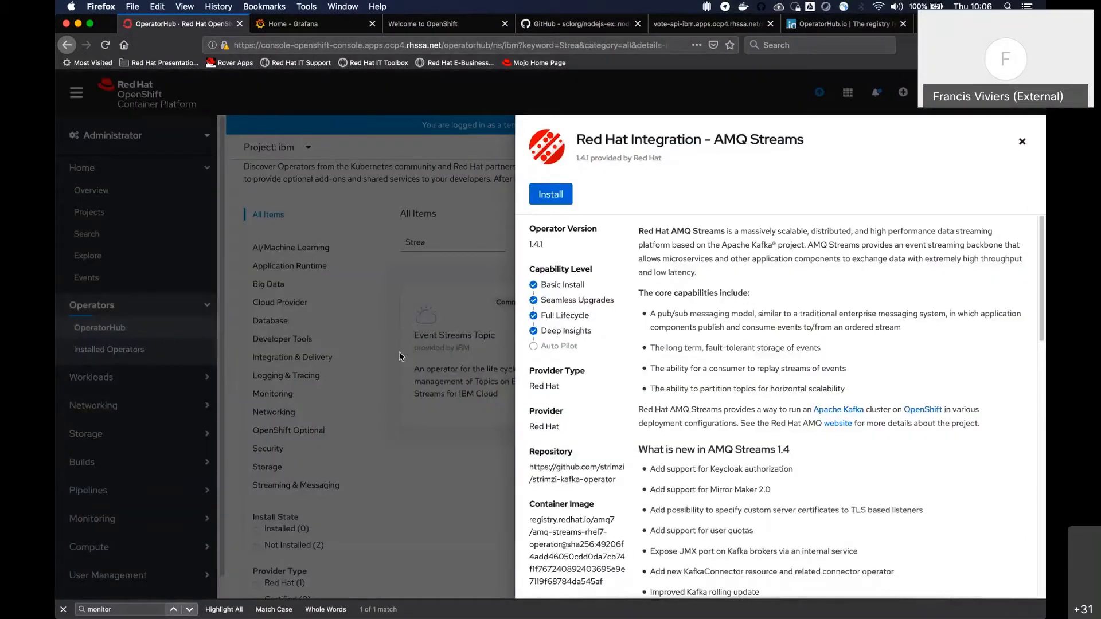
# Examine the AMQ Streams operator's details, especially its capability levels such as Seamless Upgrades, Full Lifecycle and Deep Insights
pyautogui.moveTo(385, 241); pyautogui.dragTo(641, 422)
pyautogui.click(750, 404)
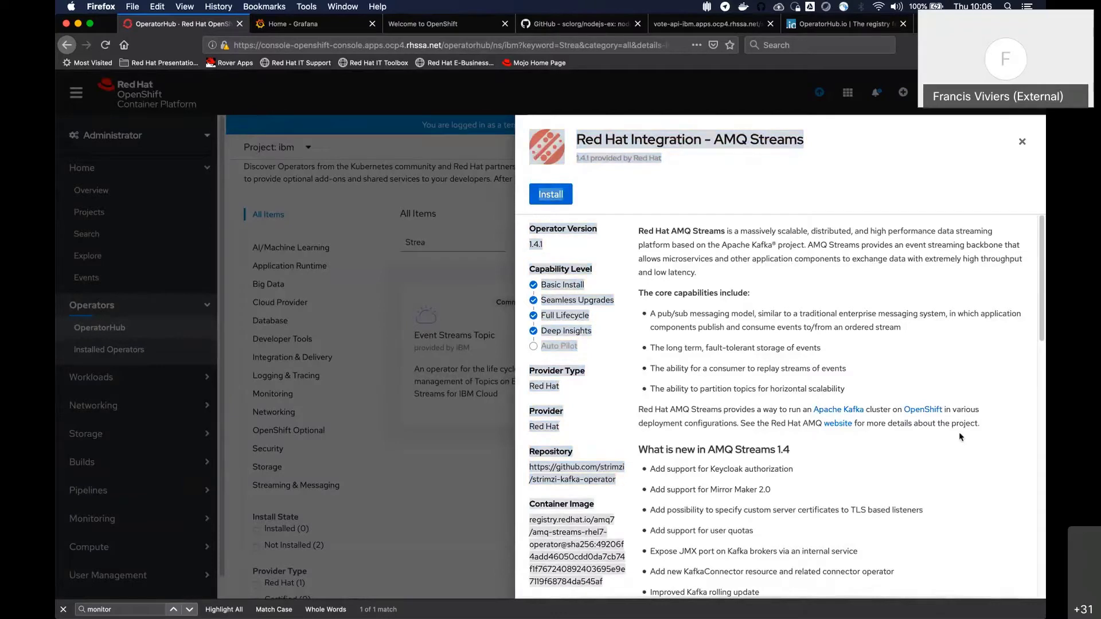
pyautogui.click(387, 338)
pyautogui.moveTo(432, 308); pyautogui.dragTo(782, 229)
pyautogui.click(782, 229)
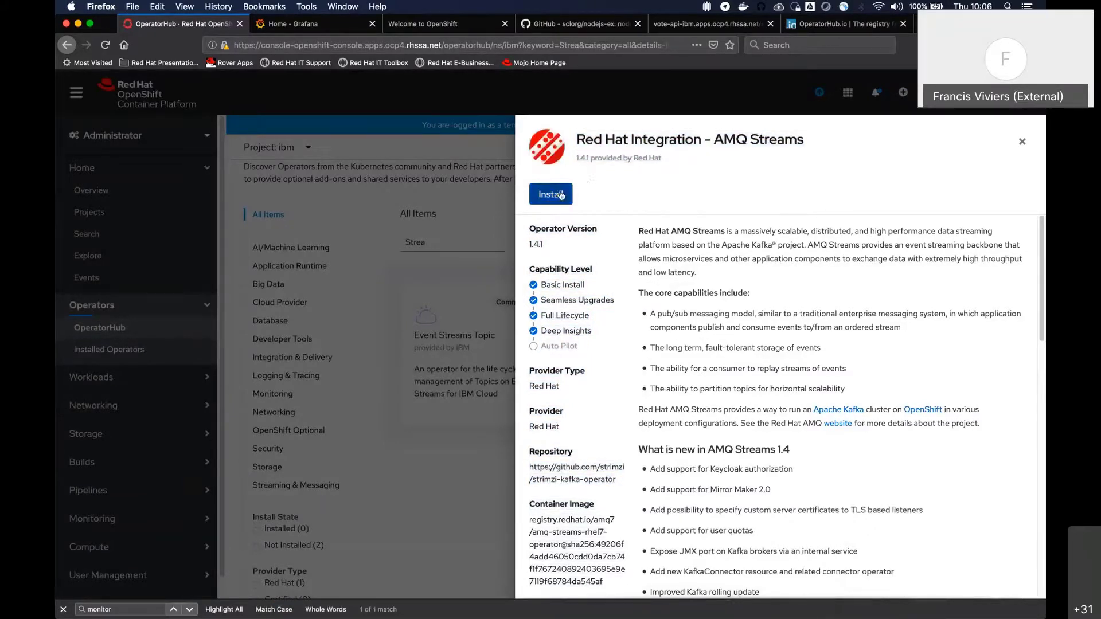
pyautogui.moveTo(532, 267); pyautogui.dragTo(608, 329)
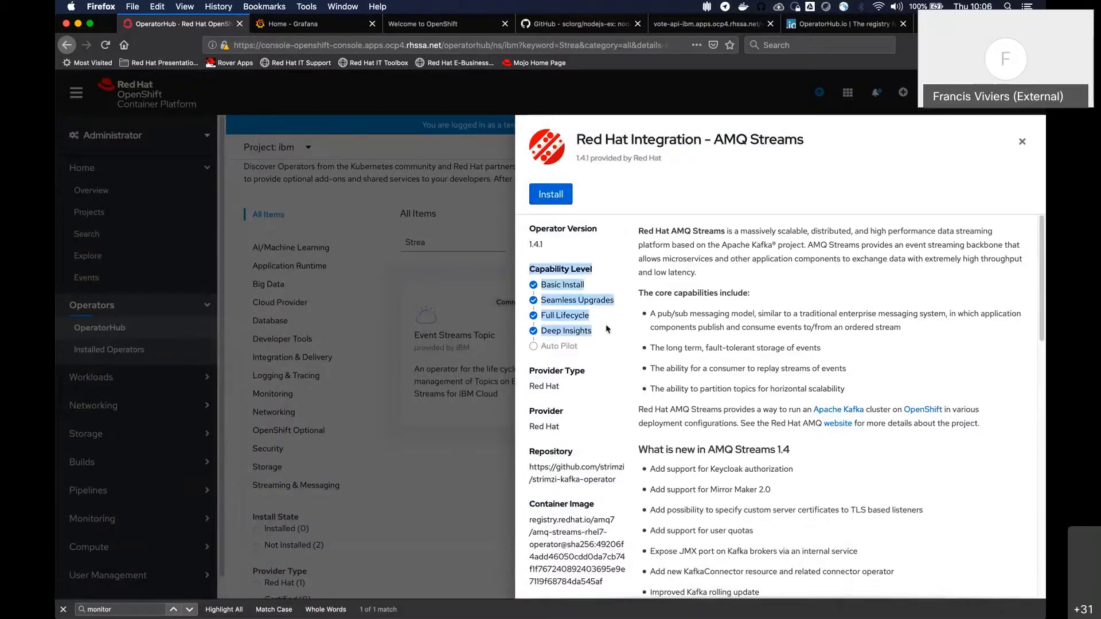
pyautogui.click(578, 287)
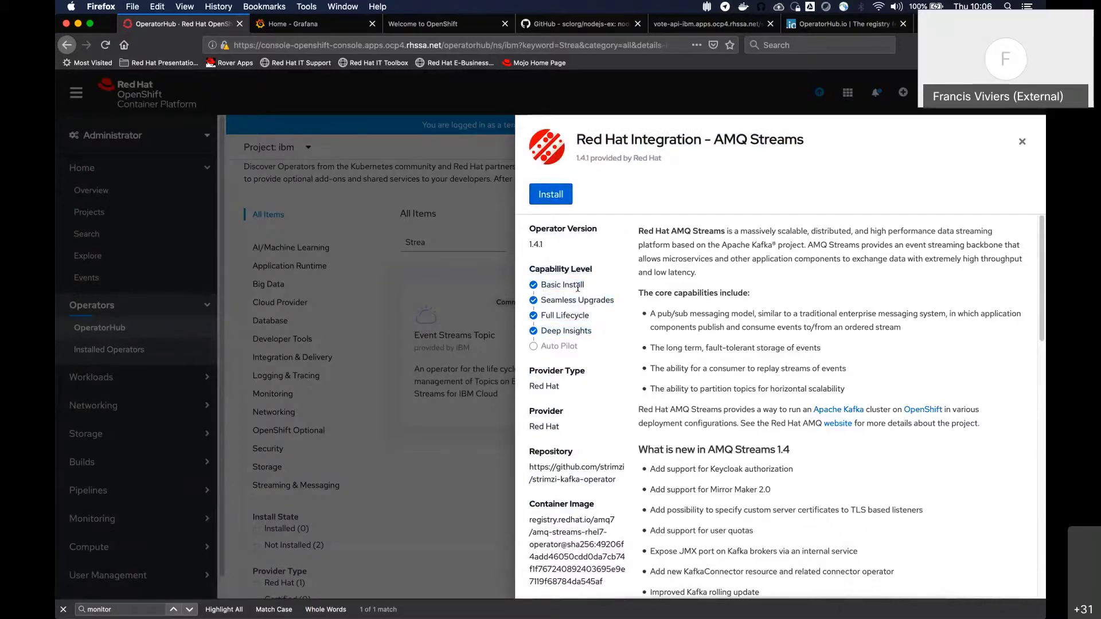
pyautogui.moveTo(540, 315); pyautogui.dragTo(908, 481)
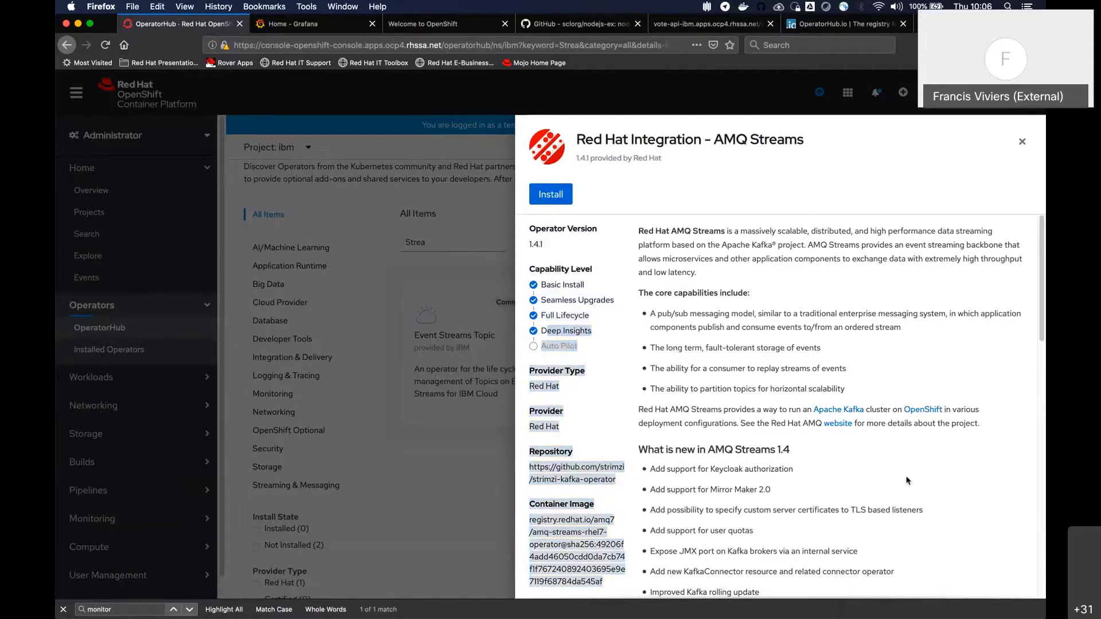
# Install AMQ Streams for all namespaces in openshift-operators, using the stable update channel and Automatic approval
pyautogui.click(552, 194)
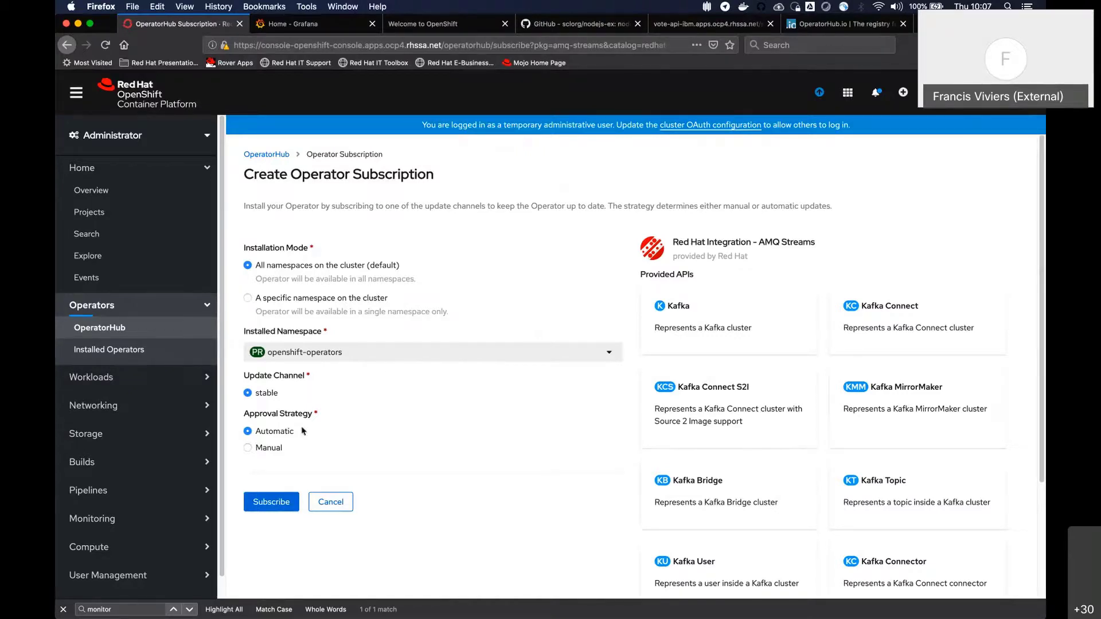
pyautogui.click(270, 504)
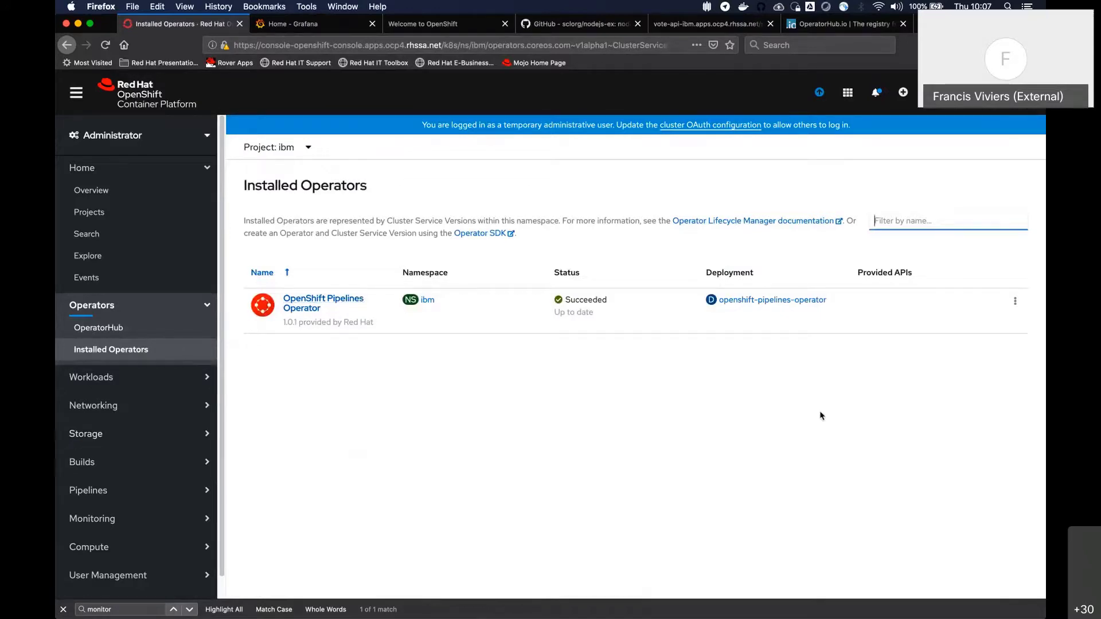
pyautogui.click(472, 381)
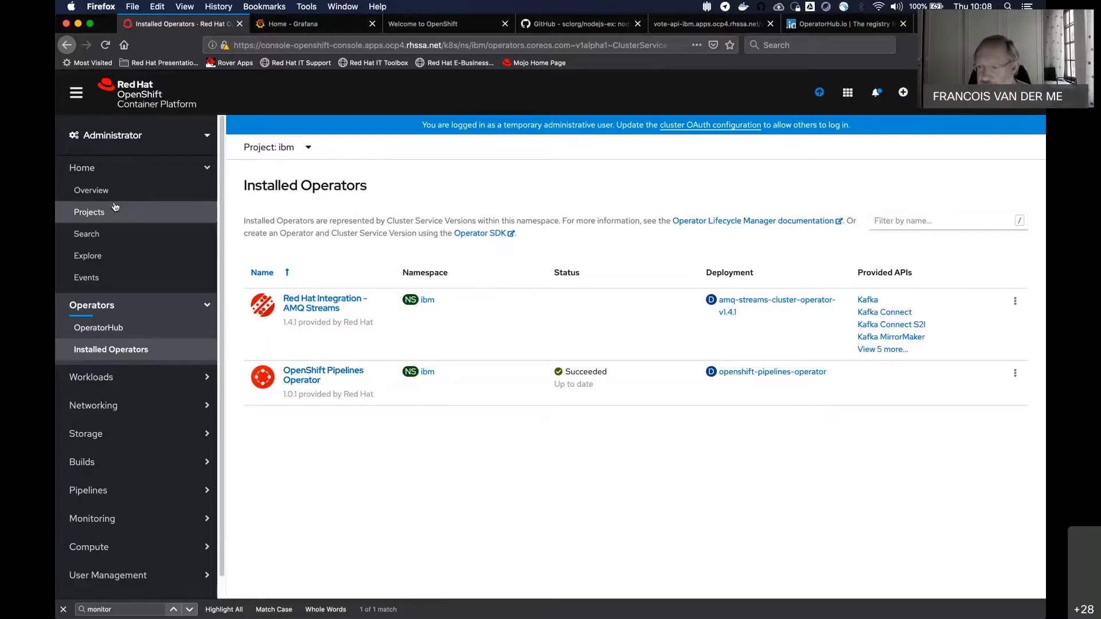
# Collapse the Operators section, go to the cluster's projects and create a new project named db
pyautogui.click(147, 172)
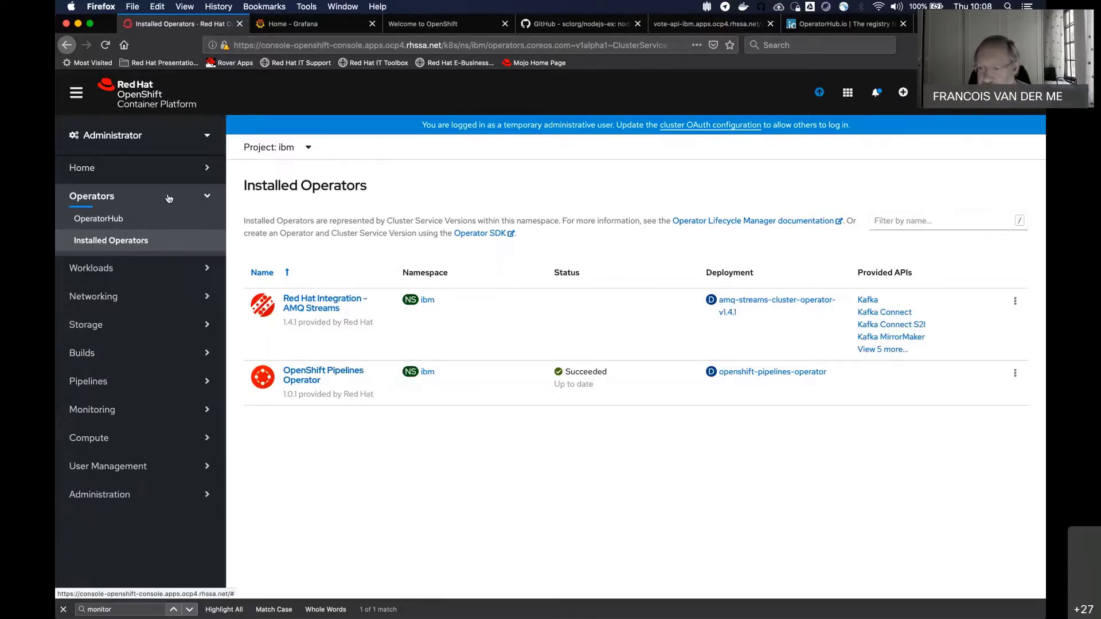
pyautogui.click(143, 196)
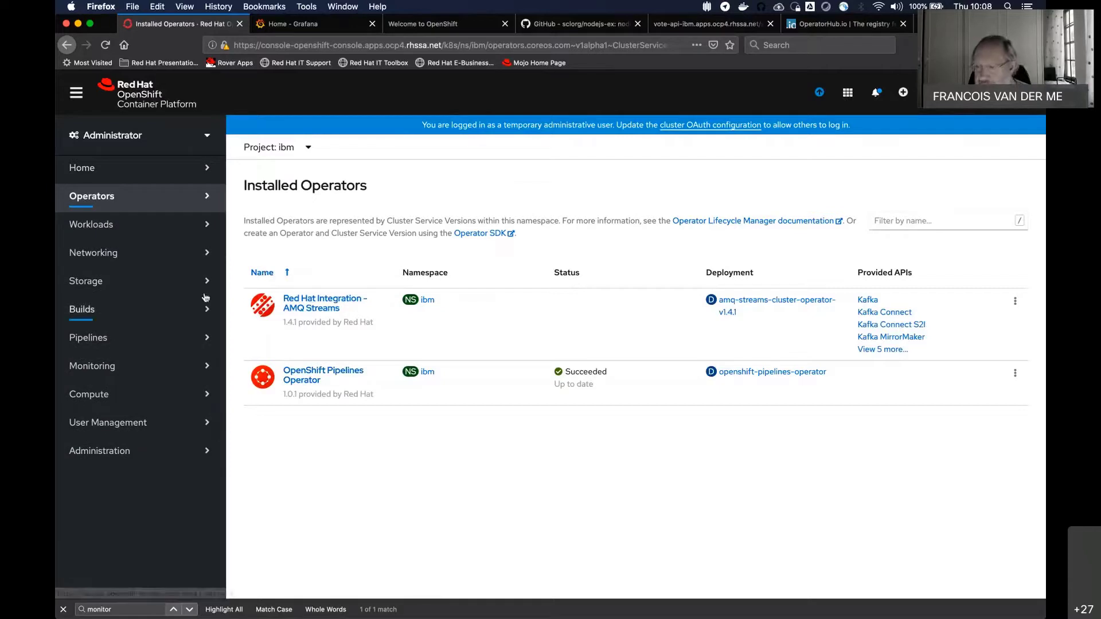
pyautogui.click(64, 171)
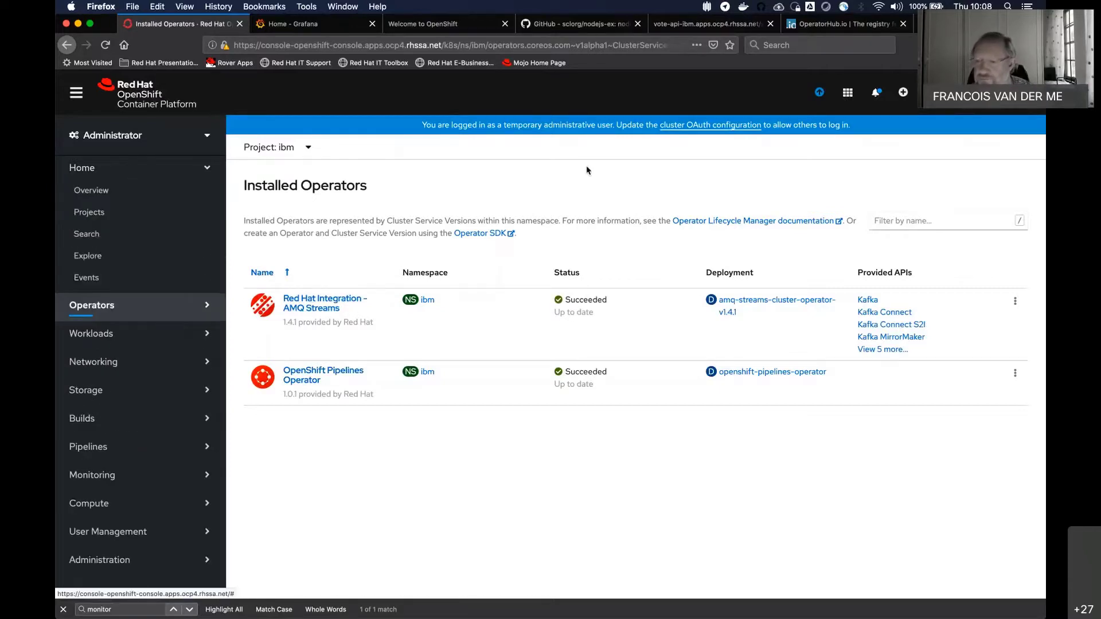
pyautogui.click(125, 214)
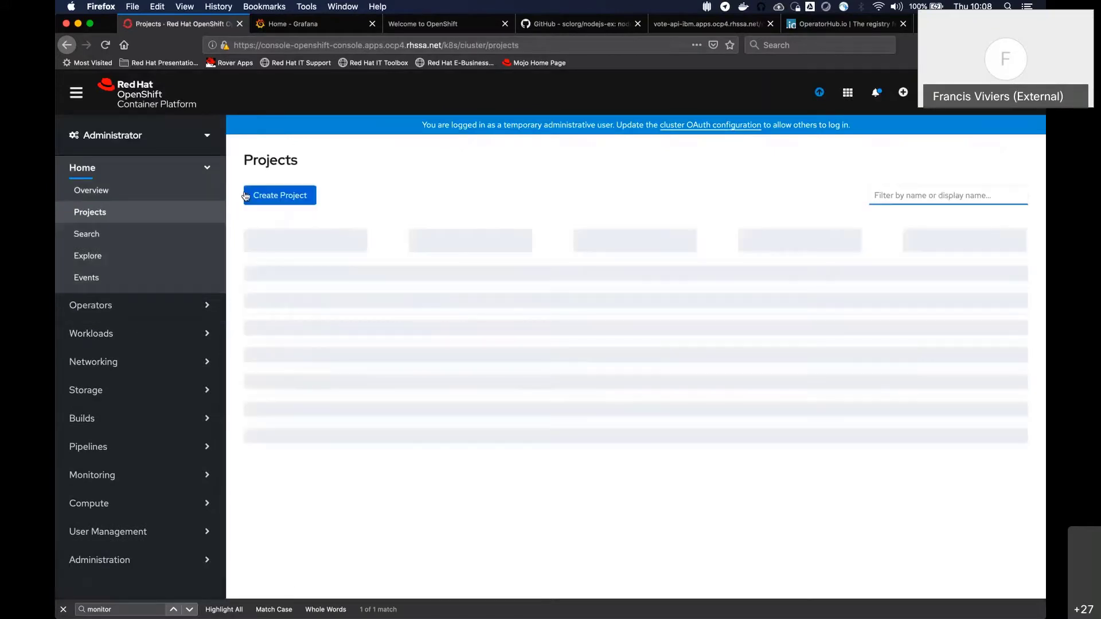
pyautogui.click(298, 197)
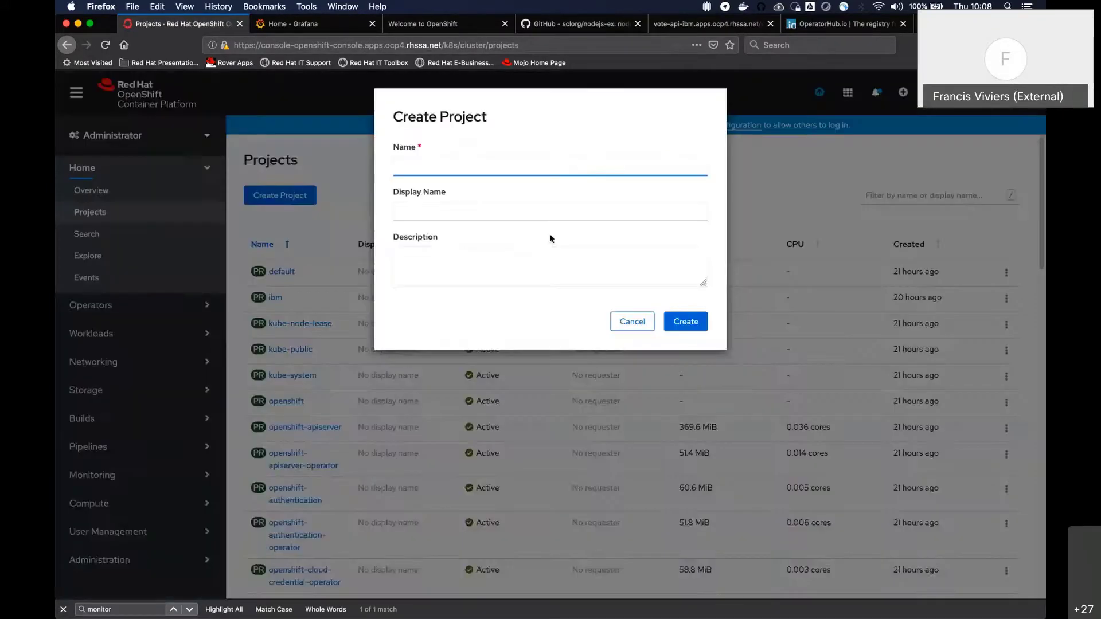
pyautogui.write('db')
pyautogui.click(676, 322)
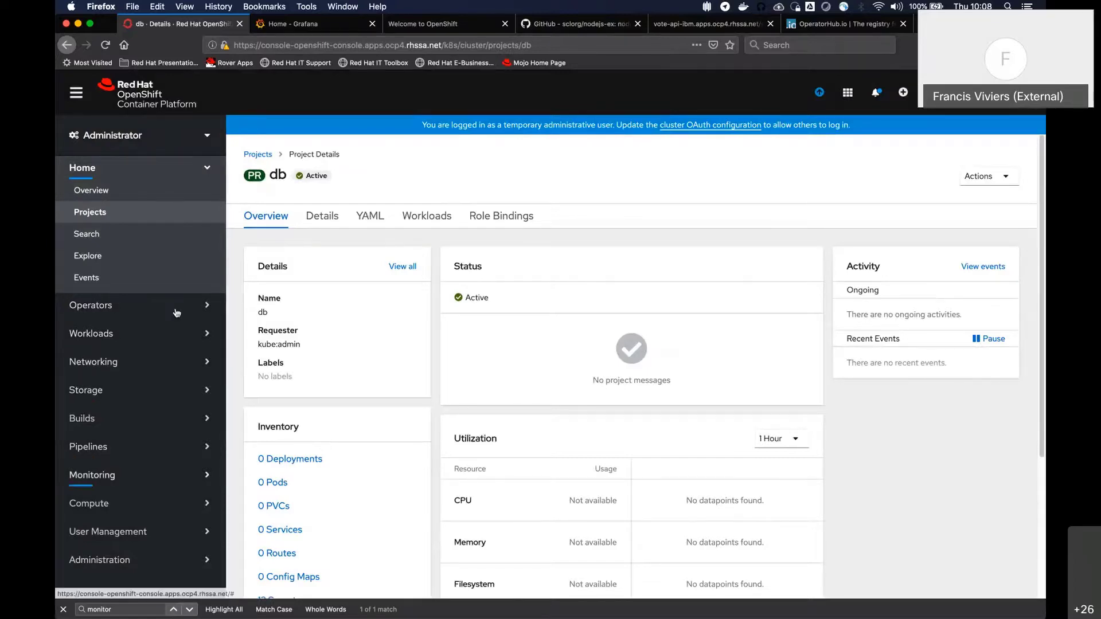
# Expand Networking and show the network policies of the db project
pyautogui.click(107, 359)
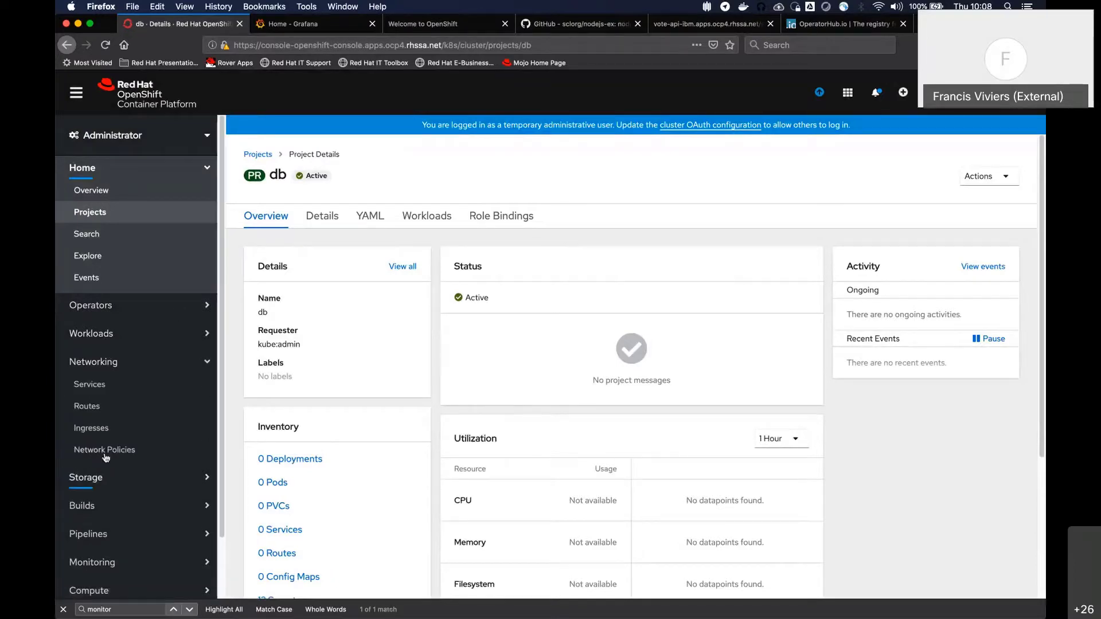
pyautogui.click(104, 450)
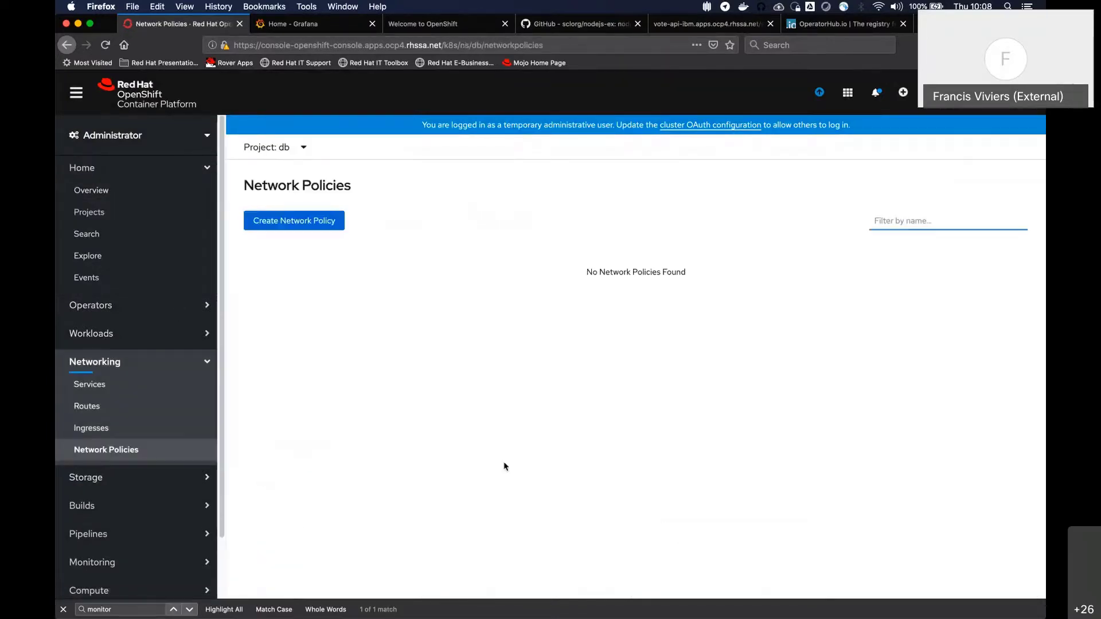
# Start a new network policy in the db project and set the ingress namespaceSelector's project label to middleware
pyautogui.click(306, 242)
pyautogui.click(304, 222)
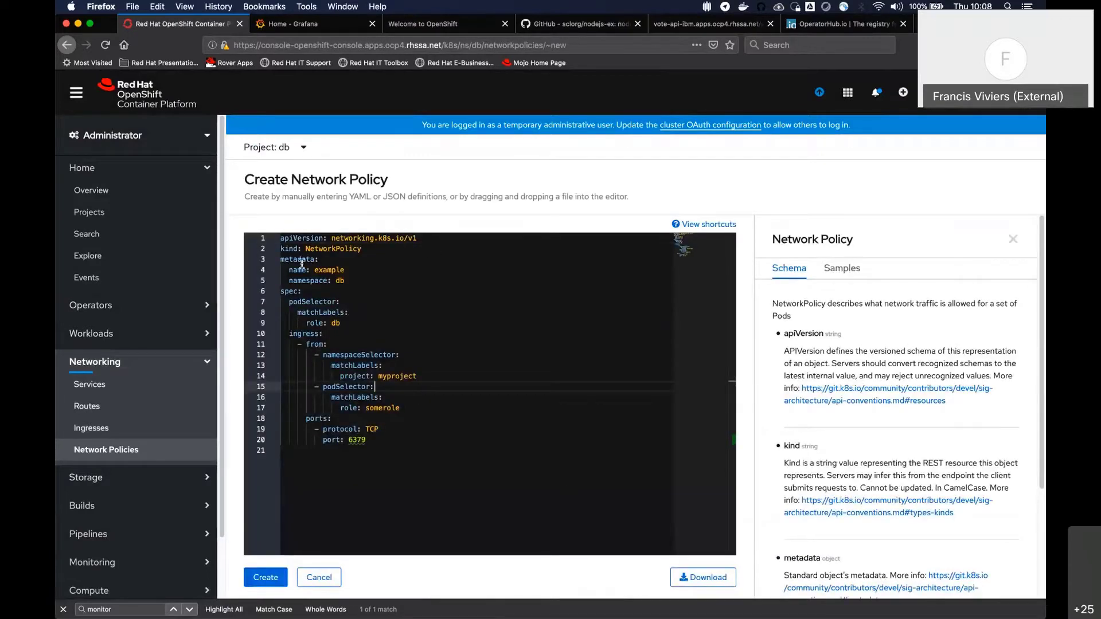
pyautogui.moveTo(299, 259); pyautogui.dragTo(412, 342)
pyautogui.click(412, 342)
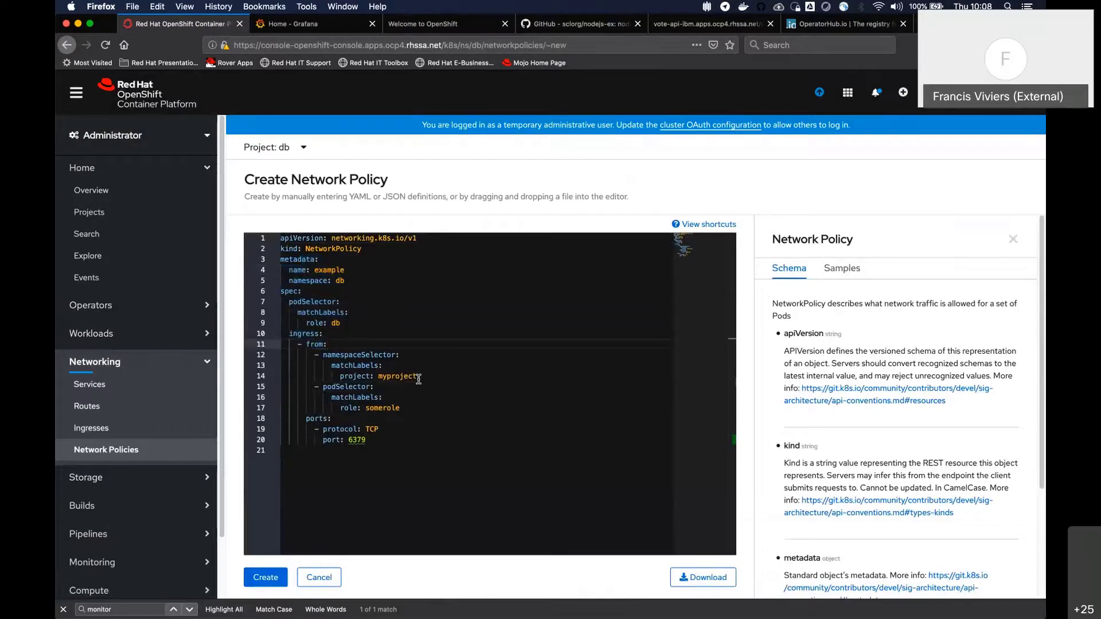
pyautogui.moveTo(339, 366); pyautogui.dragTo(407, 365)
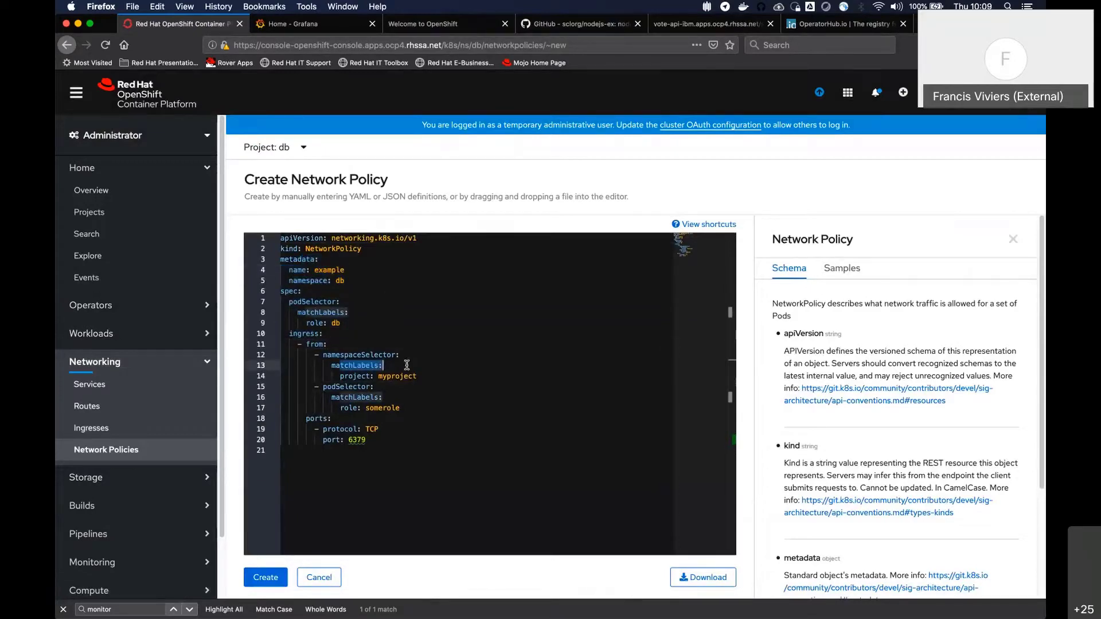
pyautogui.doubleClick(400, 377)
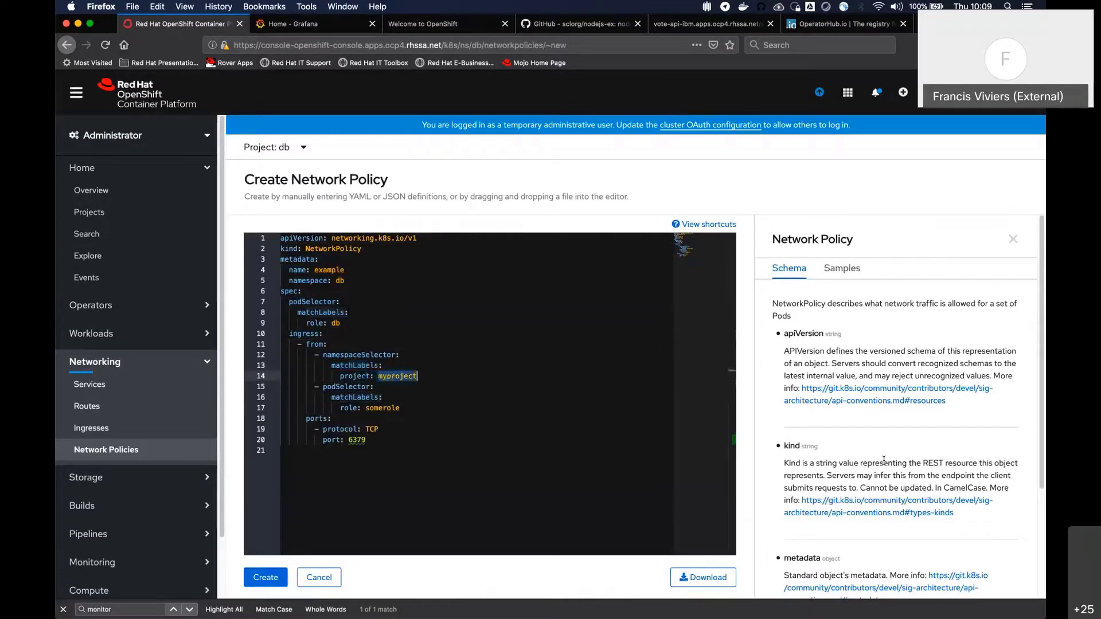
pyautogui.write('middleware')
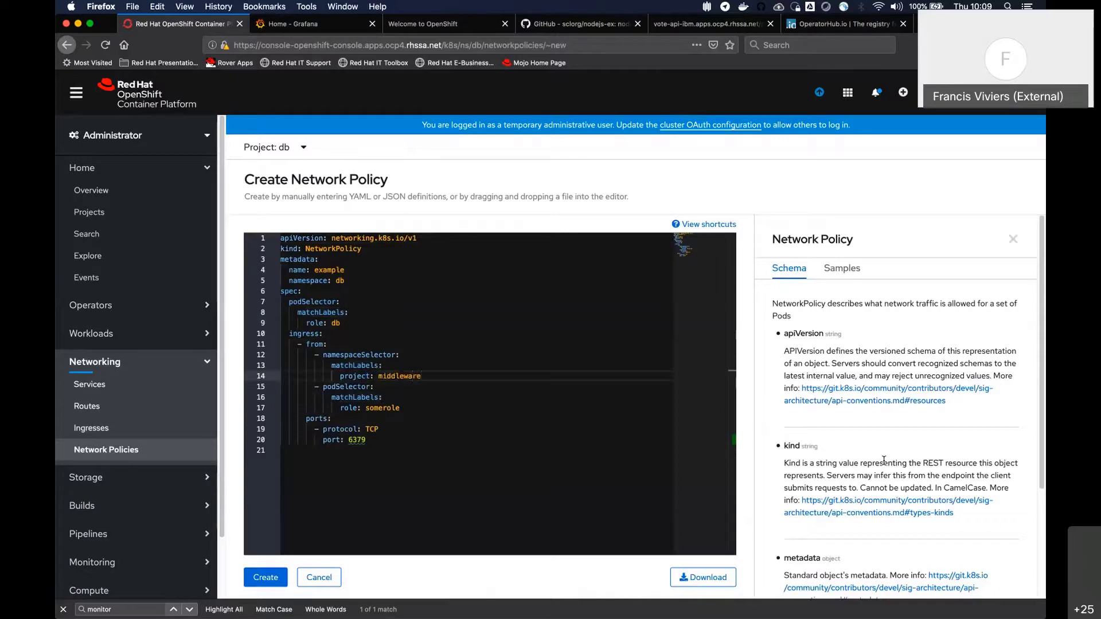
# Delete the podSelector block with the somerole label from the policy's ingress rule, leaving no blank line
pyautogui.moveTo(412, 410); pyautogui.dragTo(271, 390)
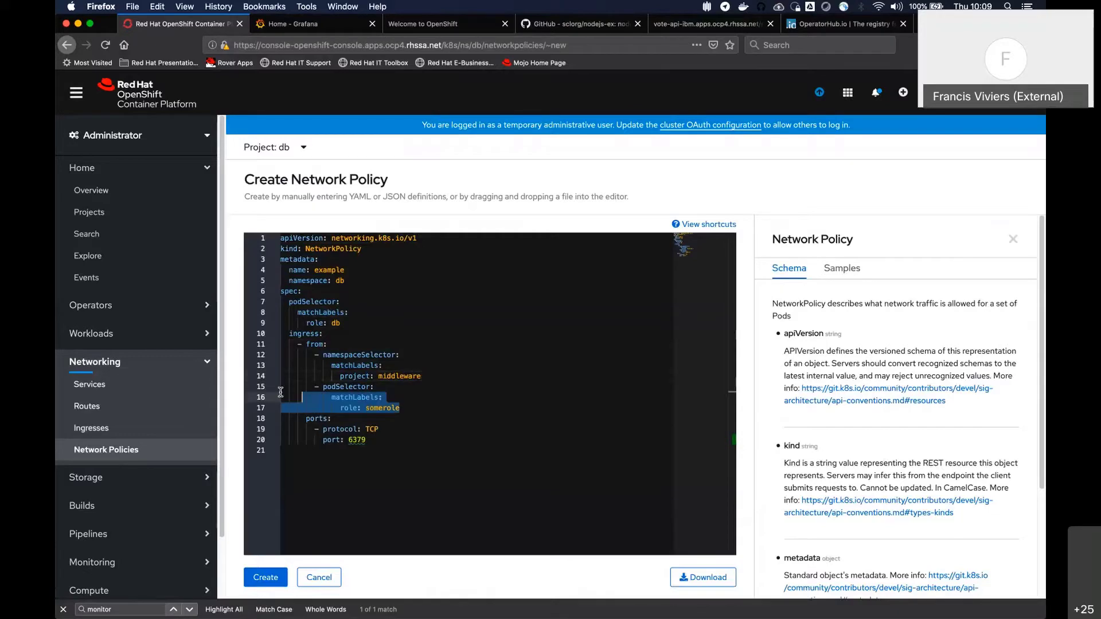
pyautogui.press('BackSpace')
pyautogui.press('BackSpace')
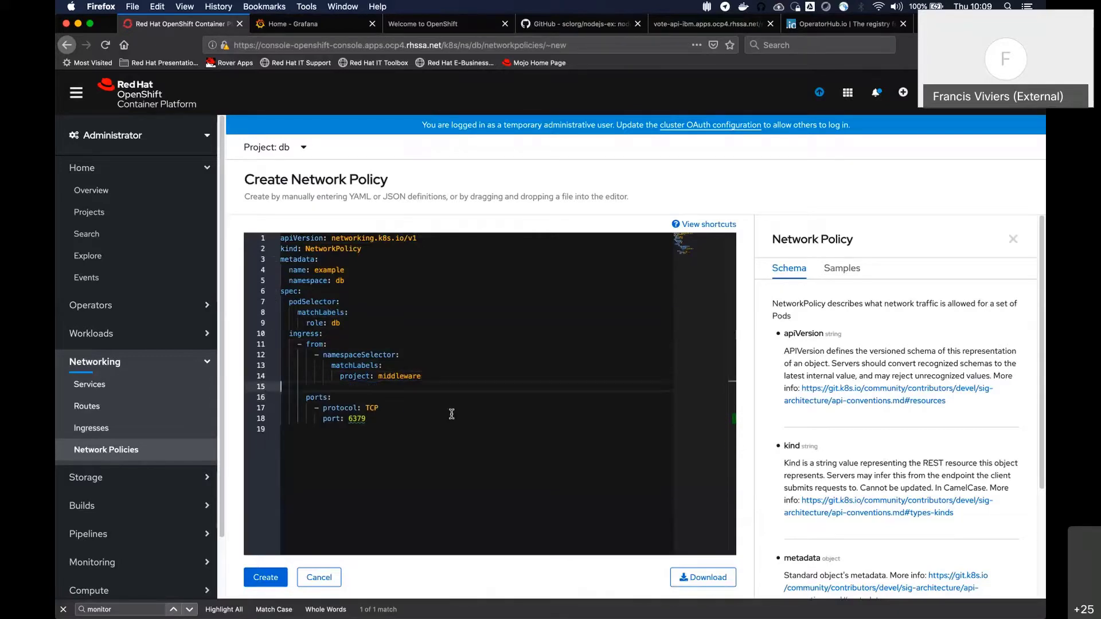
# Set the ingress rule's TCP port to 3390
pyautogui.click(364, 407)
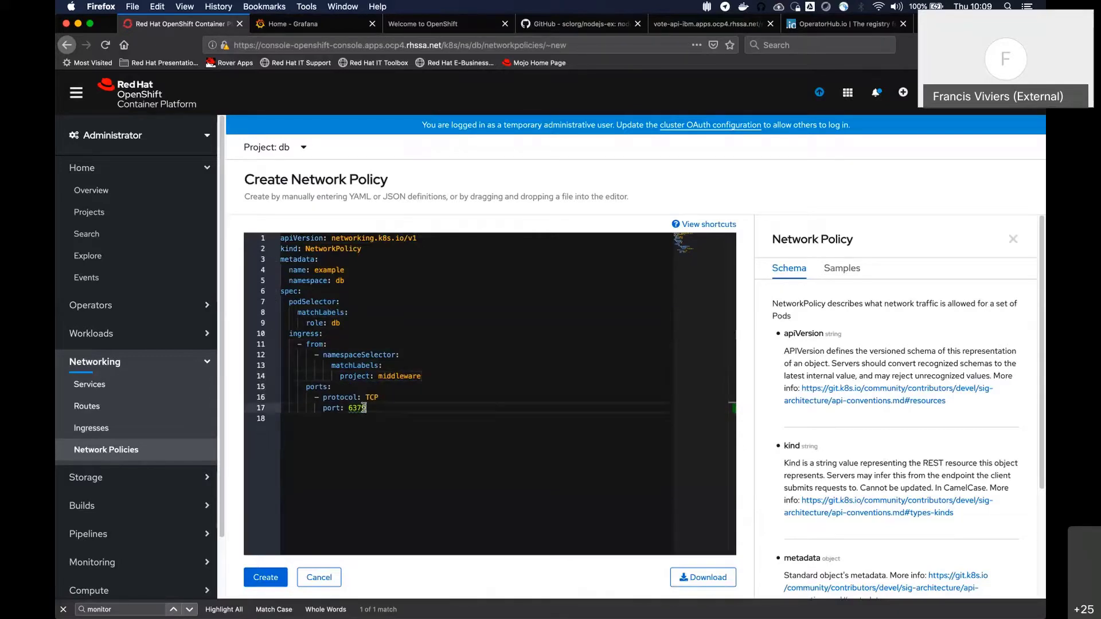
pyautogui.doubleClick(364, 407)
pyautogui.write('808')
pyautogui.press('BackSpace')
pyautogui.press('BackSpace')
pyautogui.press('BackSpace')
pyautogui.write('33')
pyautogui.write('98')
# Review the policy's YAML, especially its target namespace, the ingress namespace label and the allowed protocol and port
pyautogui.moveTo(281, 237); pyautogui.dragTo(401, 355)
pyautogui.click(416, 425)
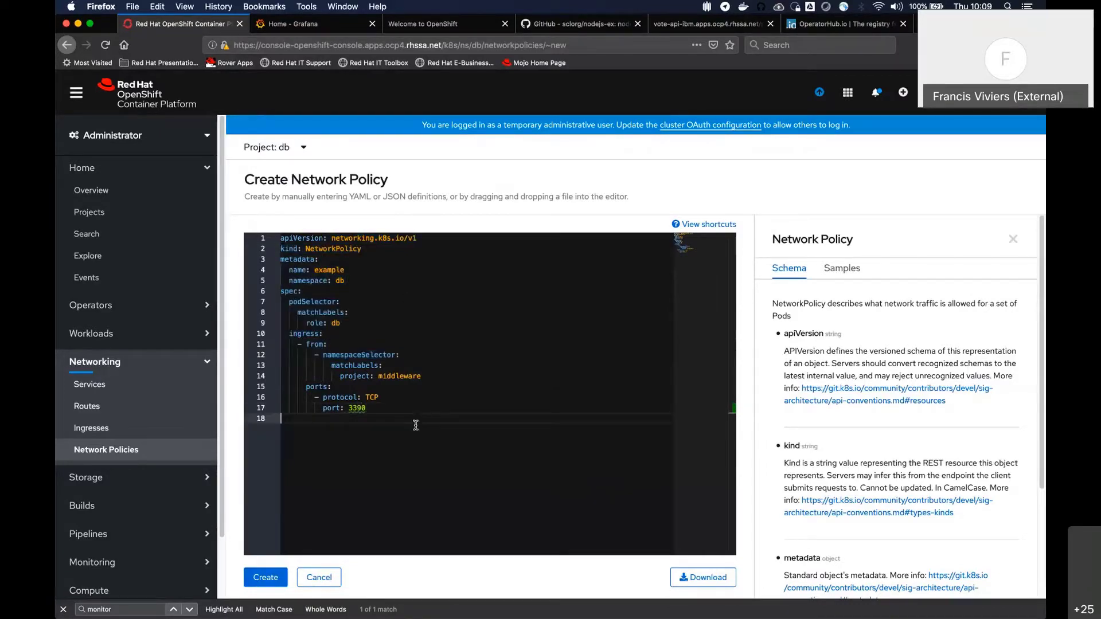
pyautogui.moveTo(289, 280); pyautogui.dragTo(415, 344)
pyautogui.click(379, 398)
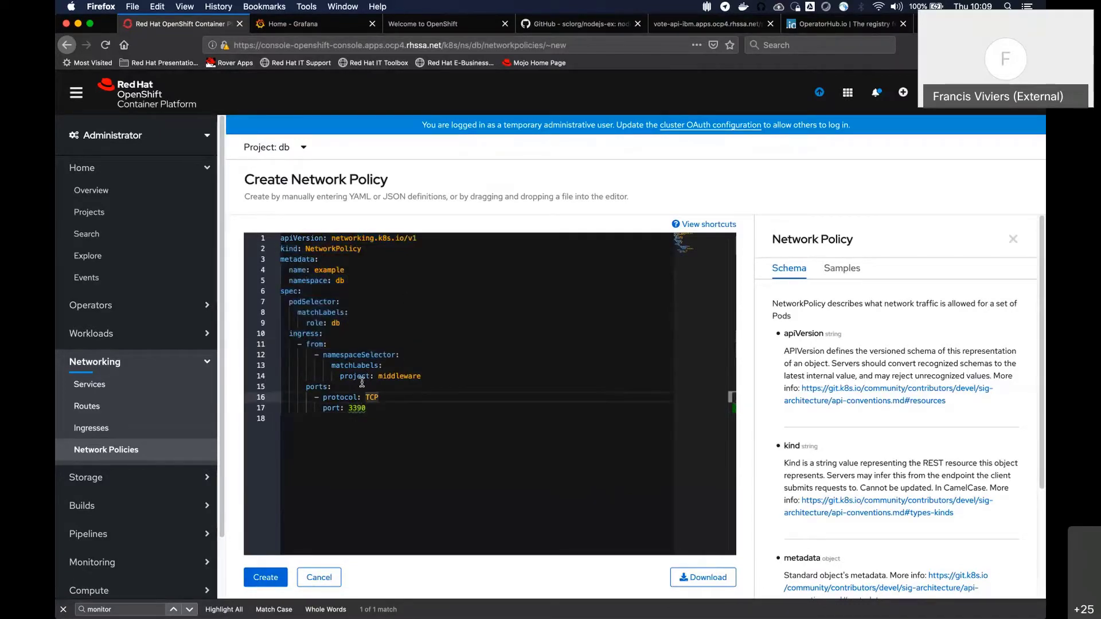
pyautogui.moveTo(357, 376); pyautogui.dragTo(370, 377)
pyautogui.click(422, 377)
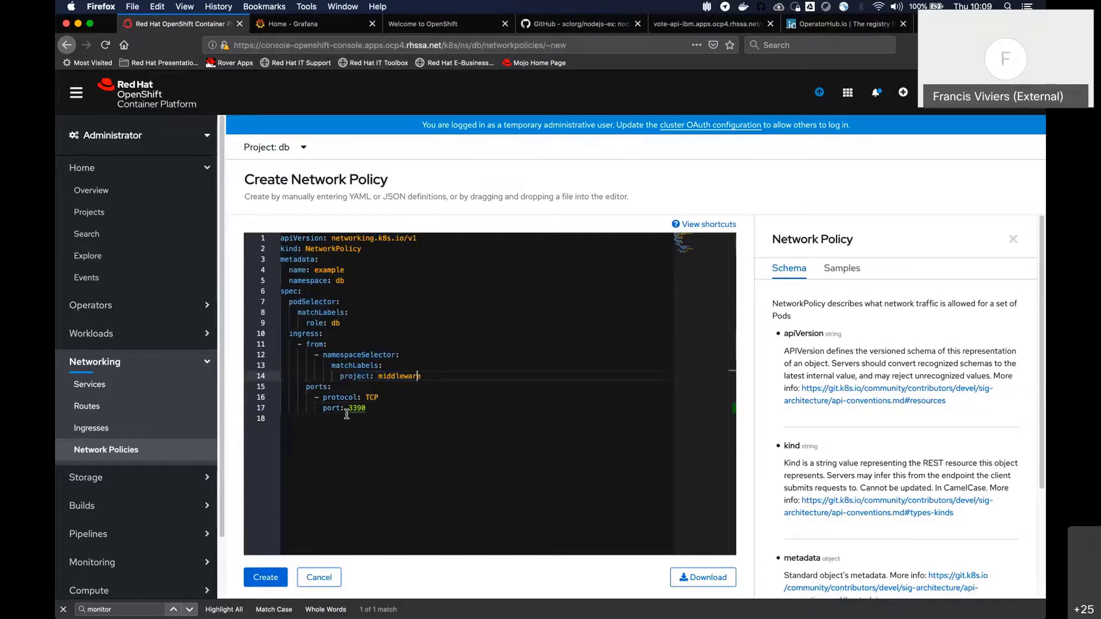
pyautogui.click(347, 409)
pyautogui.moveTo(348, 408); pyautogui.dragTo(382, 408)
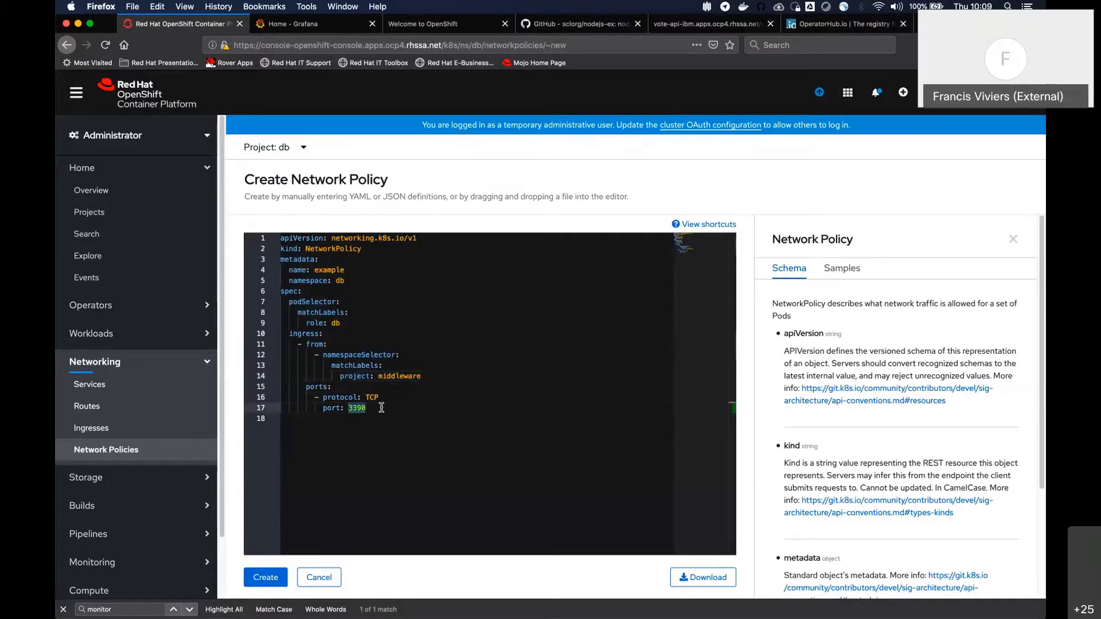
# Change the namespaceSelector's label key to name and create the network policy
pyautogui.doubleClick(361, 374)
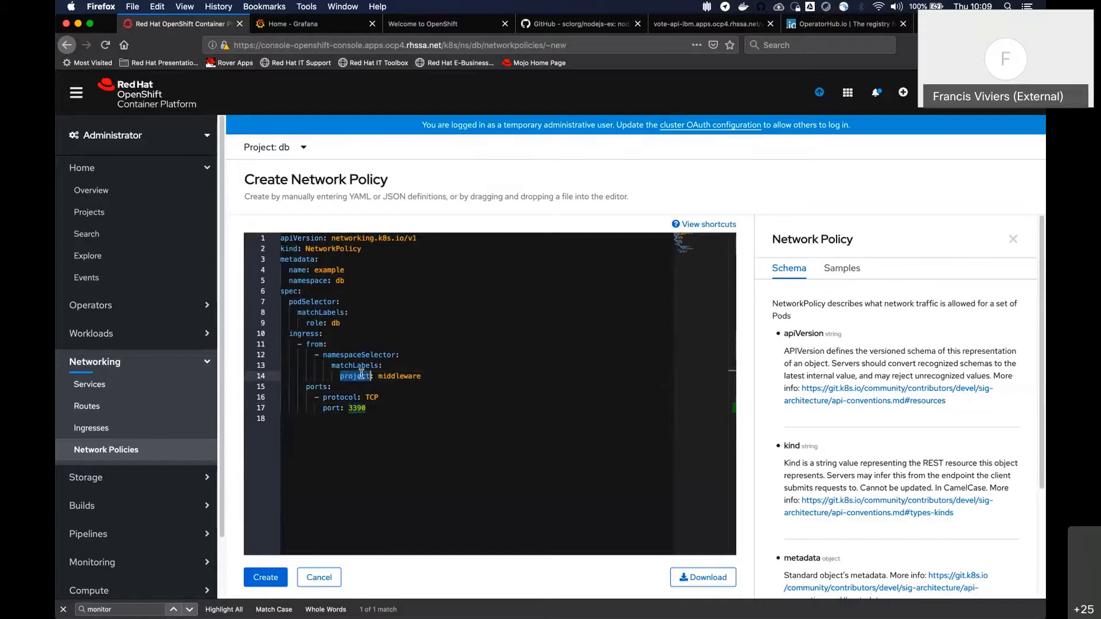
pyautogui.write('na')
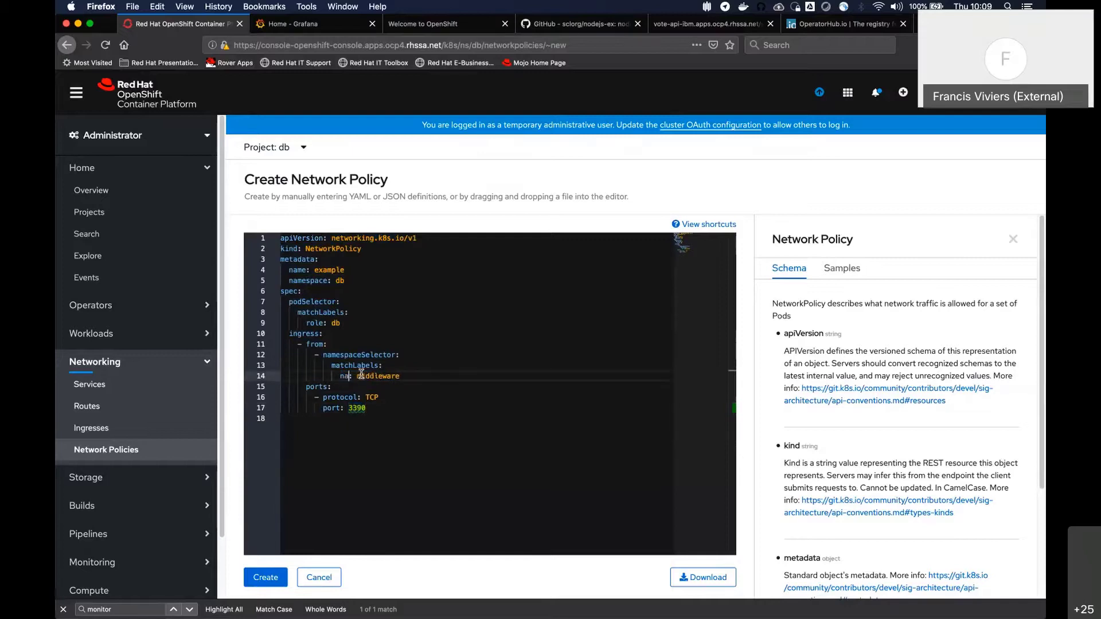
pyautogui.write('me')
pyautogui.click(551, 316)
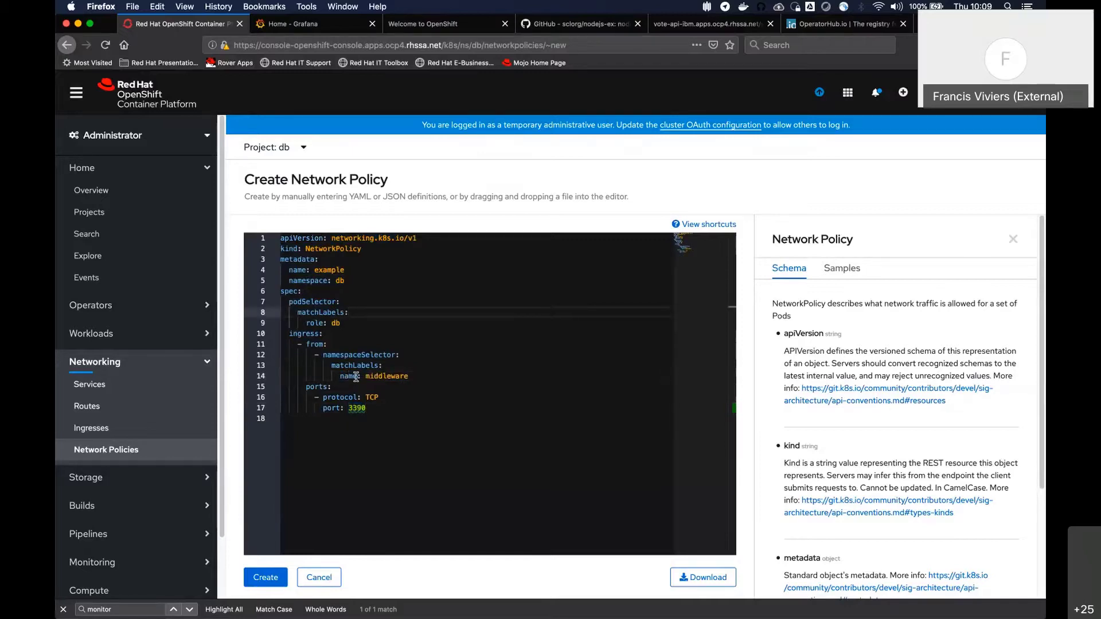
pyautogui.click(388, 376)
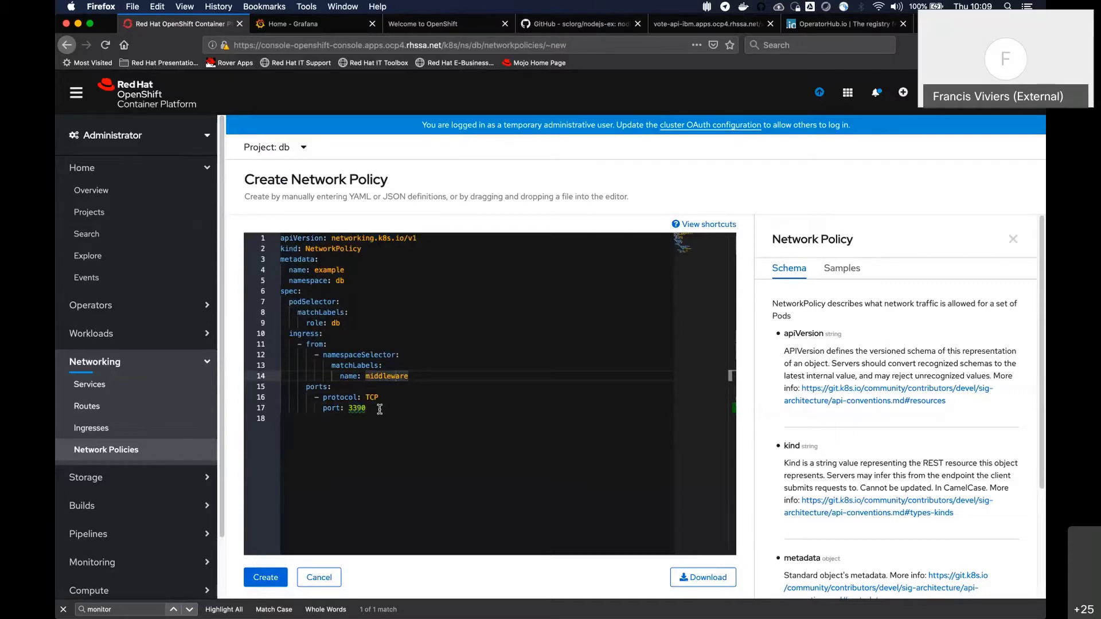
pyautogui.click(266, 578)
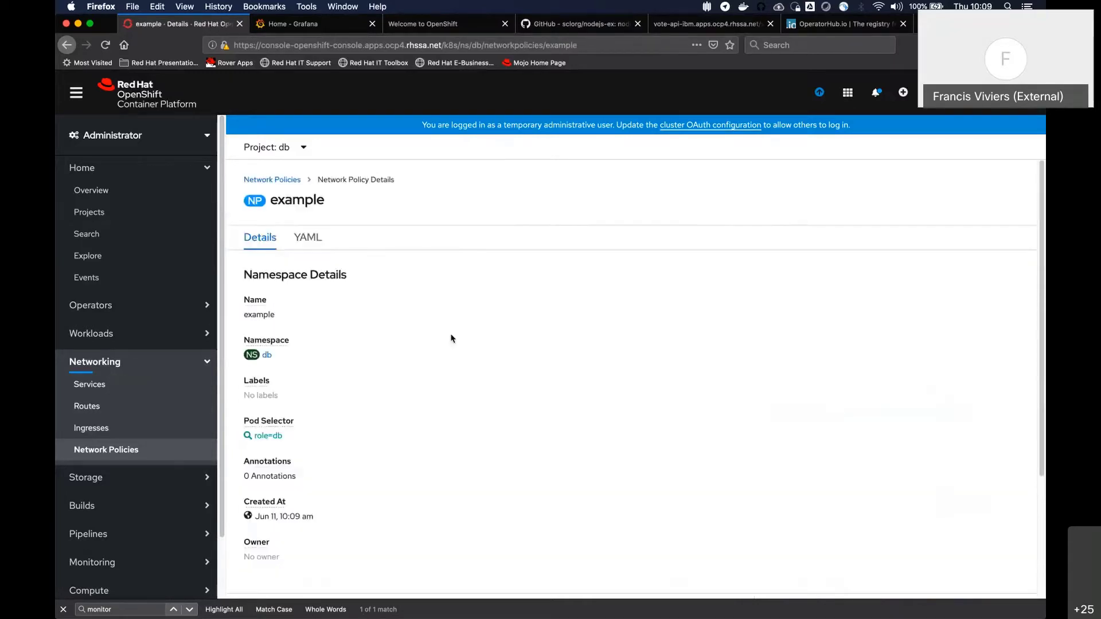